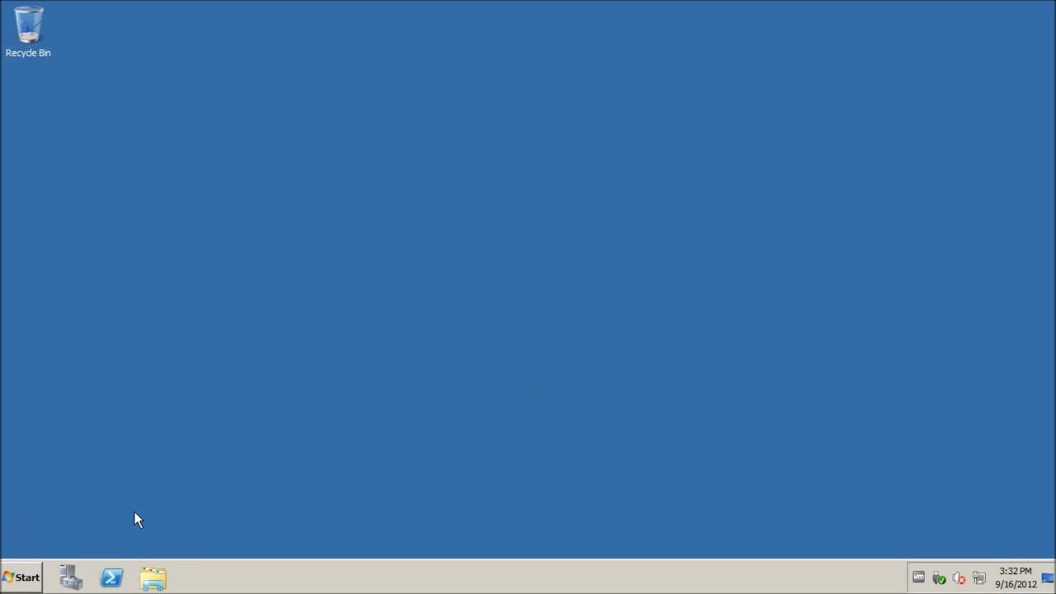
# - Open the Computer Name/Domain Changes settings from the computer's system properties
pyautogui.click(18, 582)
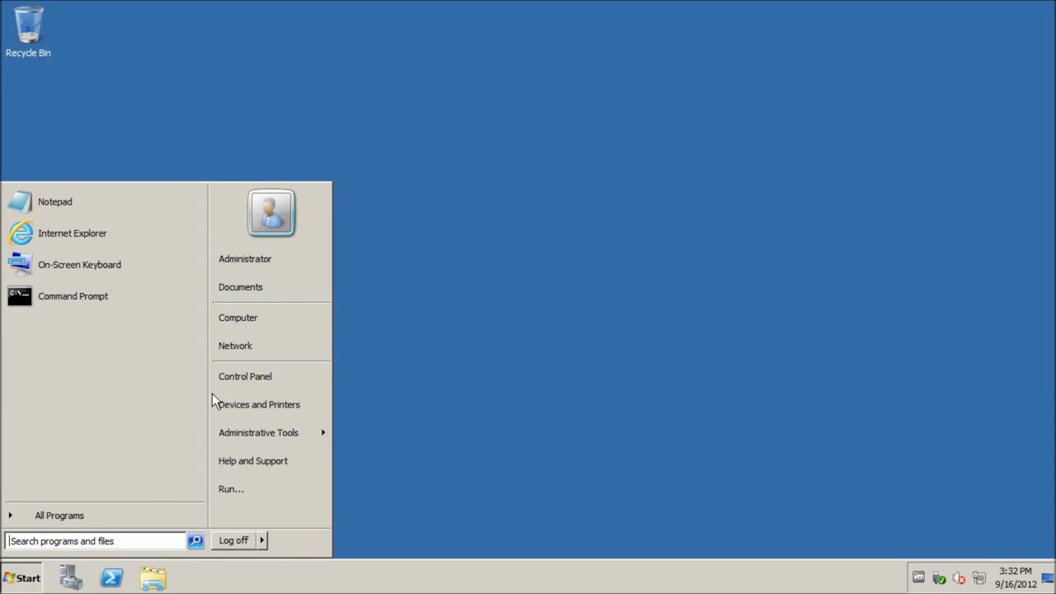
pyautogui.click(520, 373)
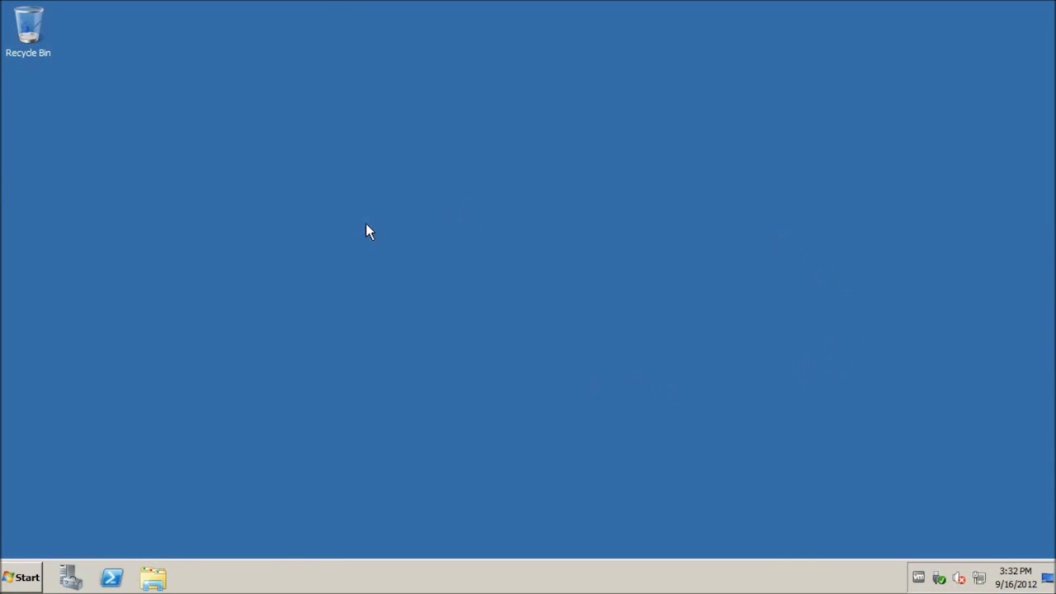
pyautogui.click(21, 586)
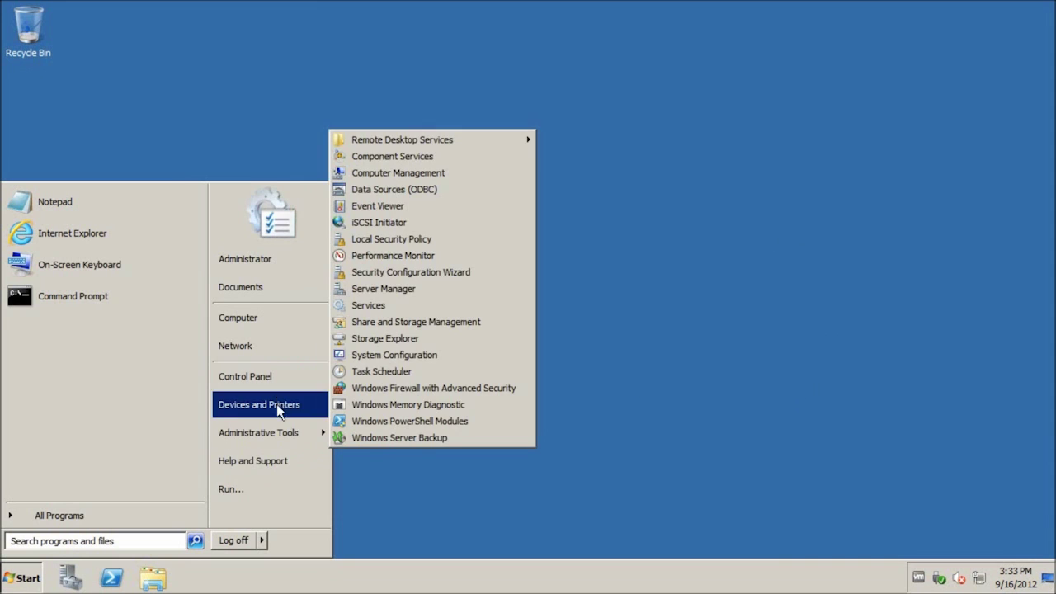
pyautogui.rightClick(261, 327)
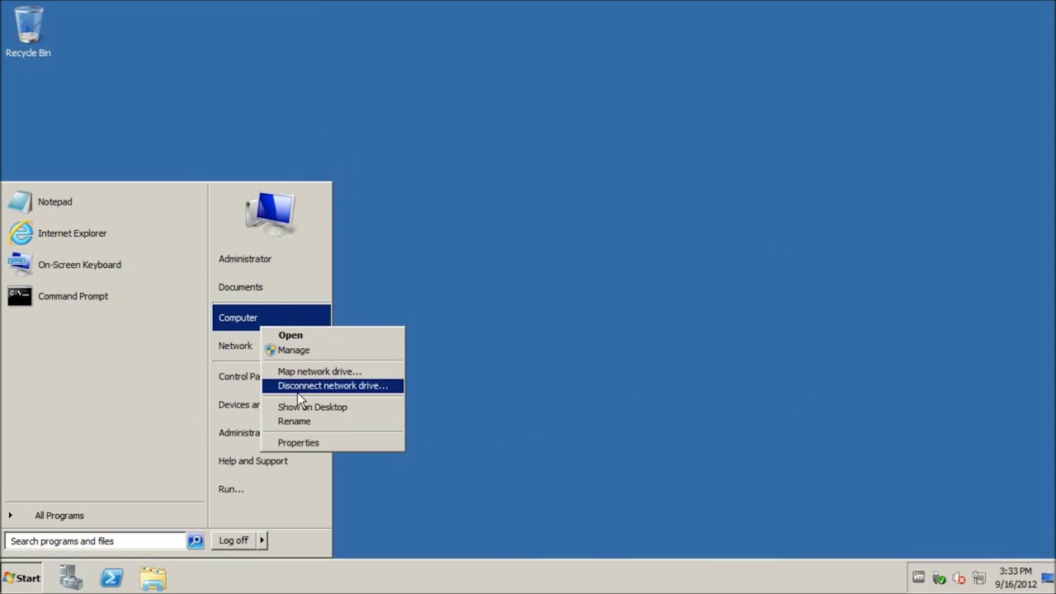
pyautogui.click(290, 444)
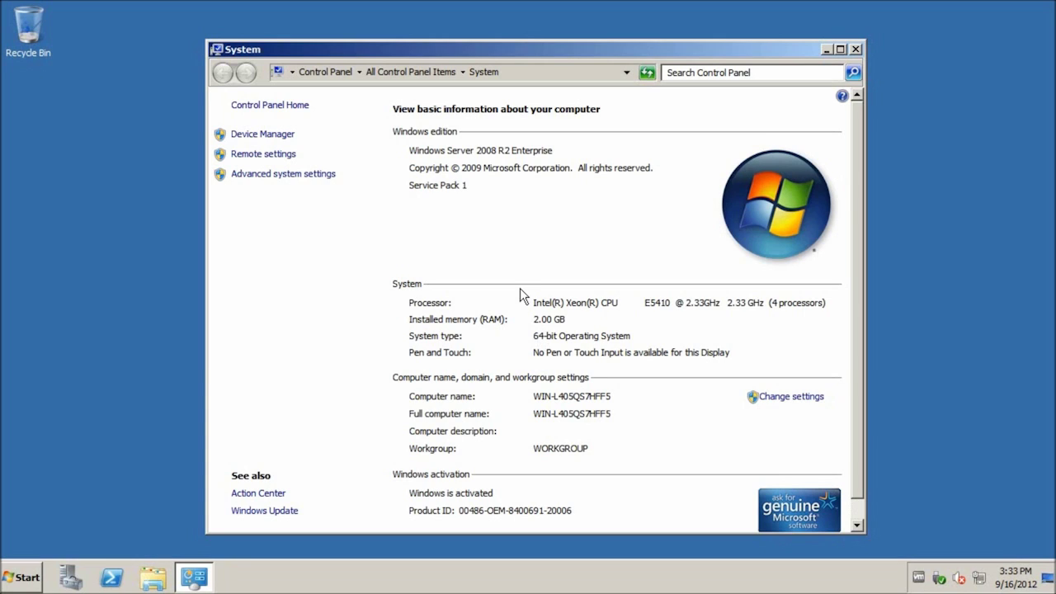
pyautogui.click(790, 397)
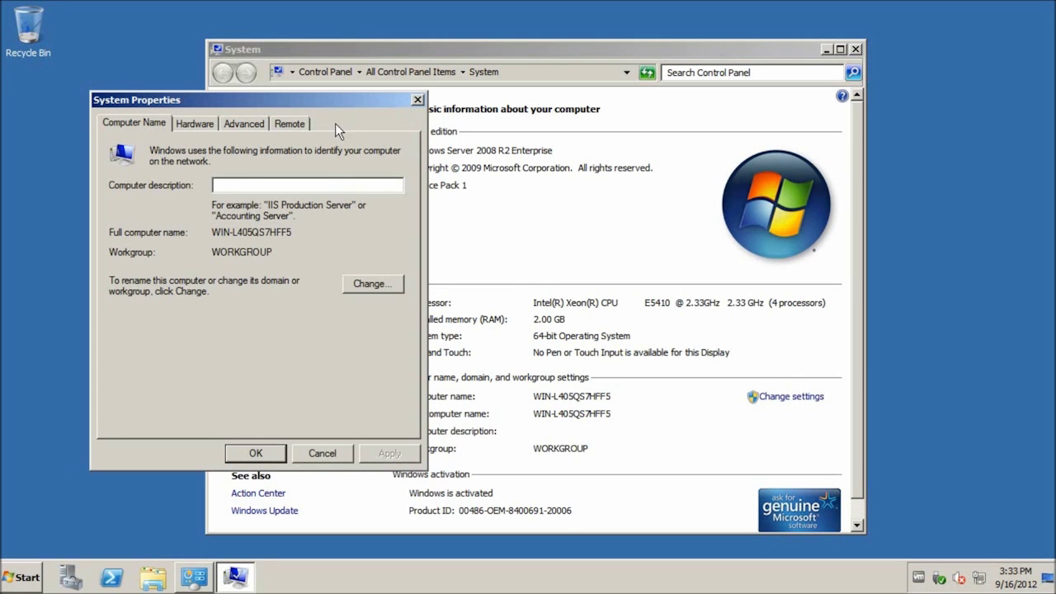
pyautogui.click(373, 284)
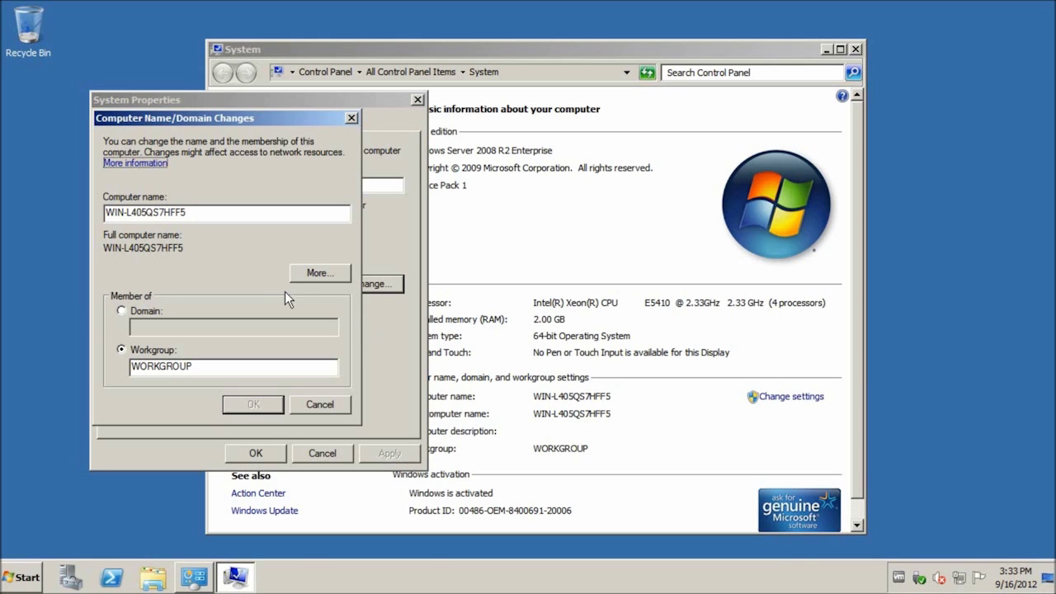
# - Set the computer name to exchange and its domain membership to sandbox.itsupportme.com
pyautogui.moveTo(235, 214); pyautogui.dragTo(106, 217)
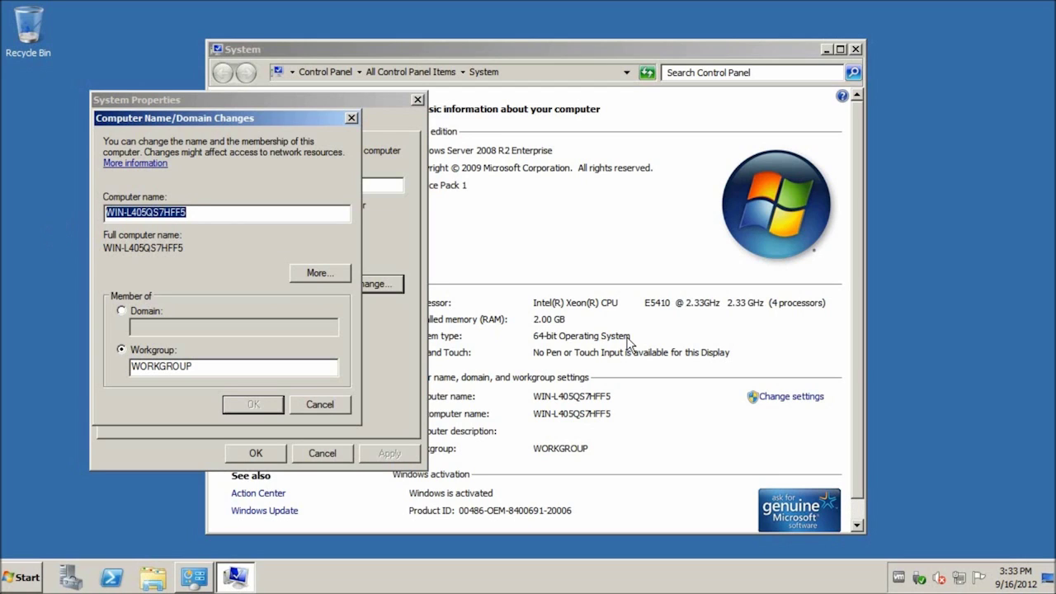
pyautogui.press('BackSpace')
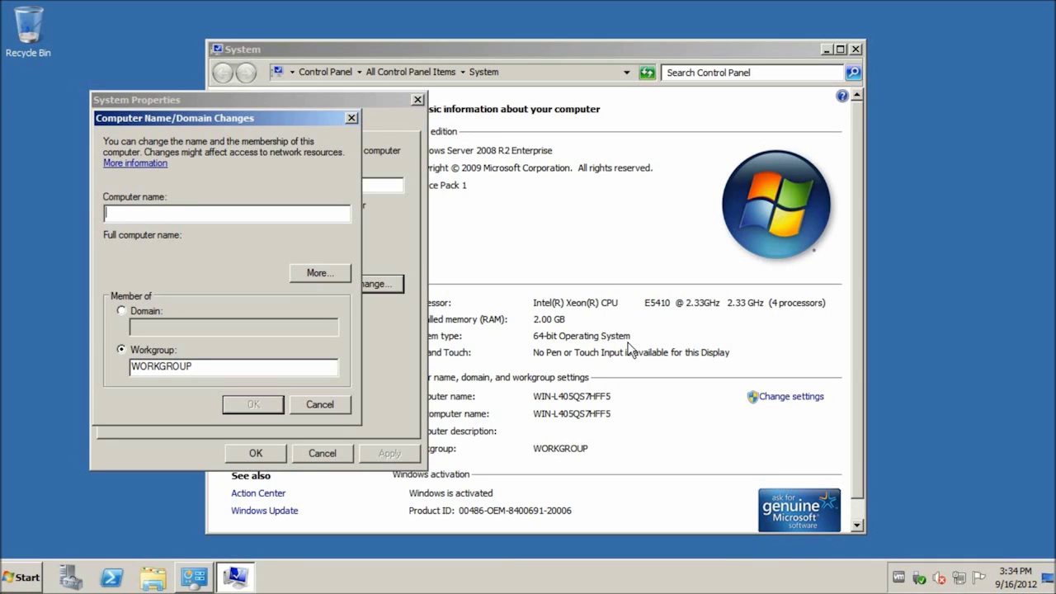
pyautogui.write('exchange')
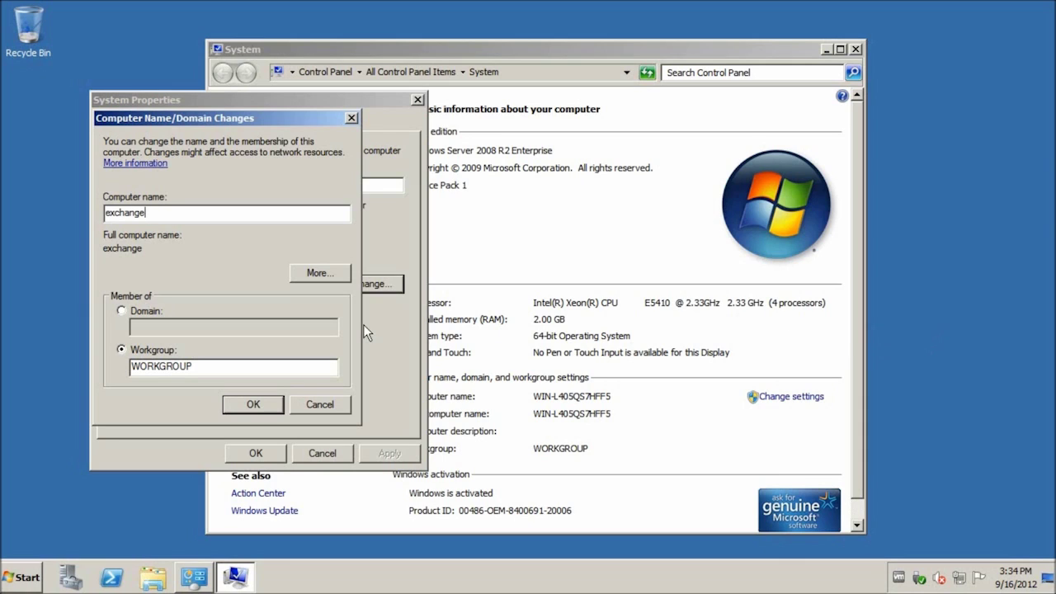
pyautogui.click(149, 314)
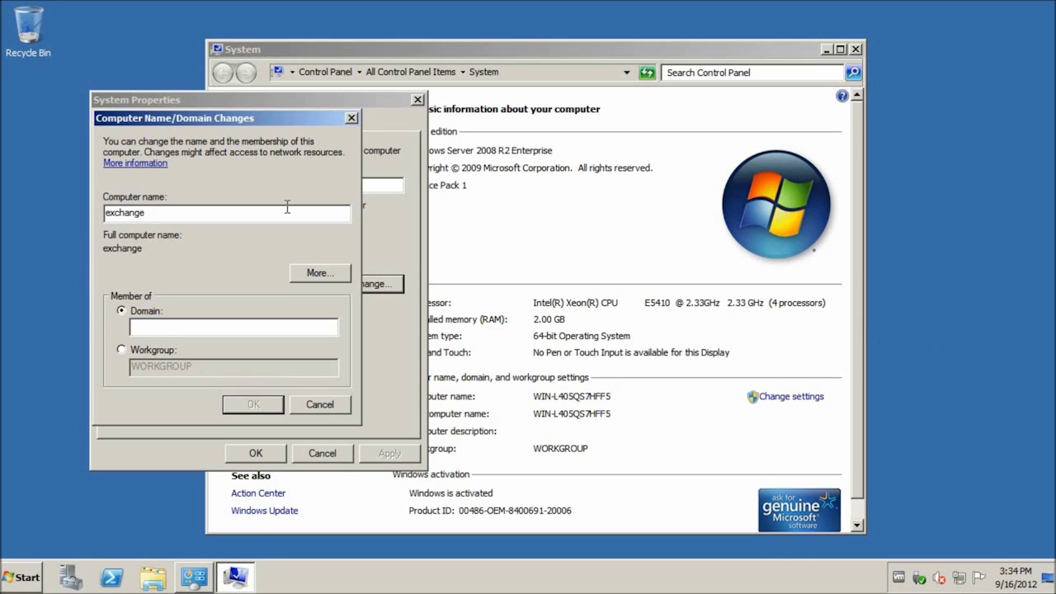
pyautogui.write('sandbox.itsupportme.com')
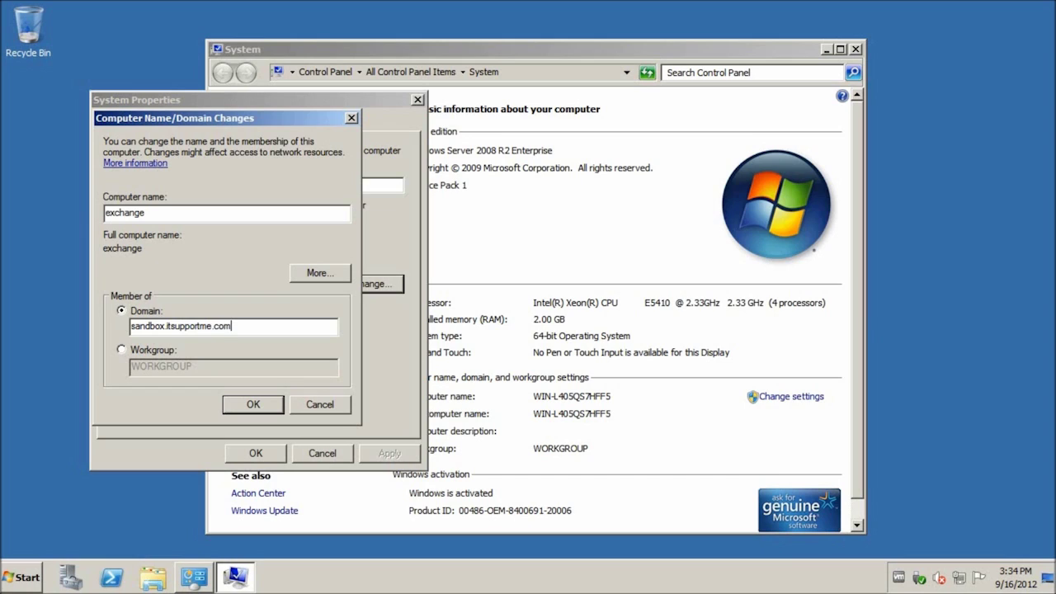
# - Apply the name and domain change, authorizing the domain join with the Administrator account and its password
pyautogui.click(265, 410)
pyautogui.write('Administrator')
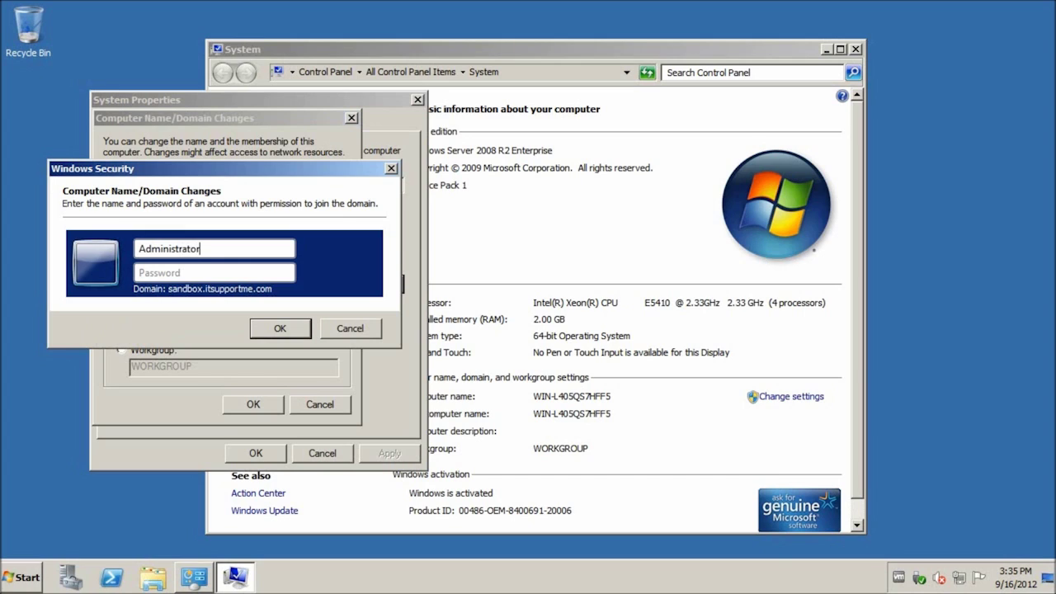
pyautogui.press('Tab')
pyautogui.write('•••••••••••••')
pyautogui.press('Return')
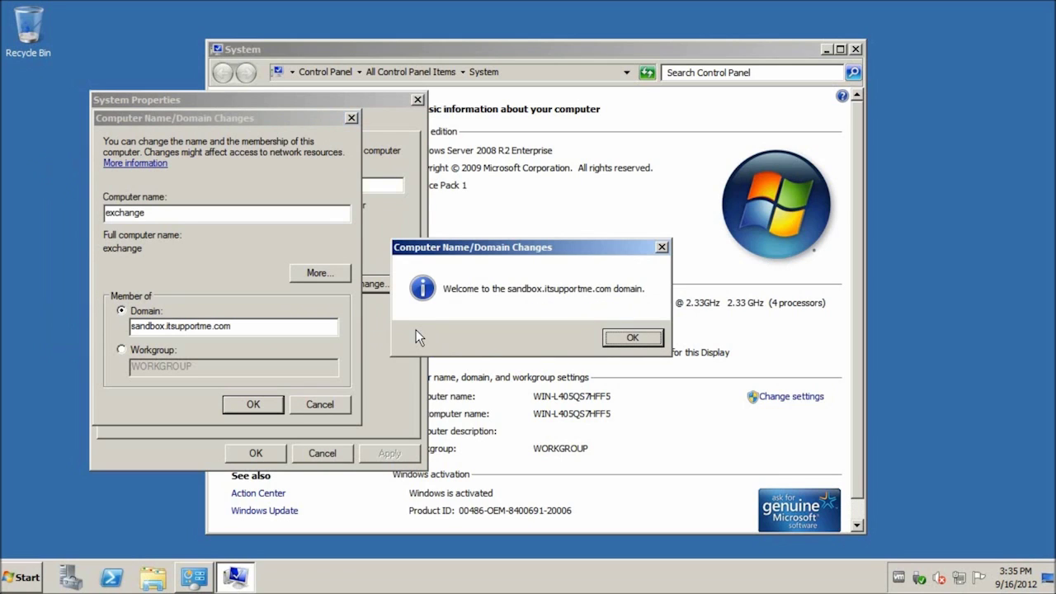
pyautogui.click(632, 338)
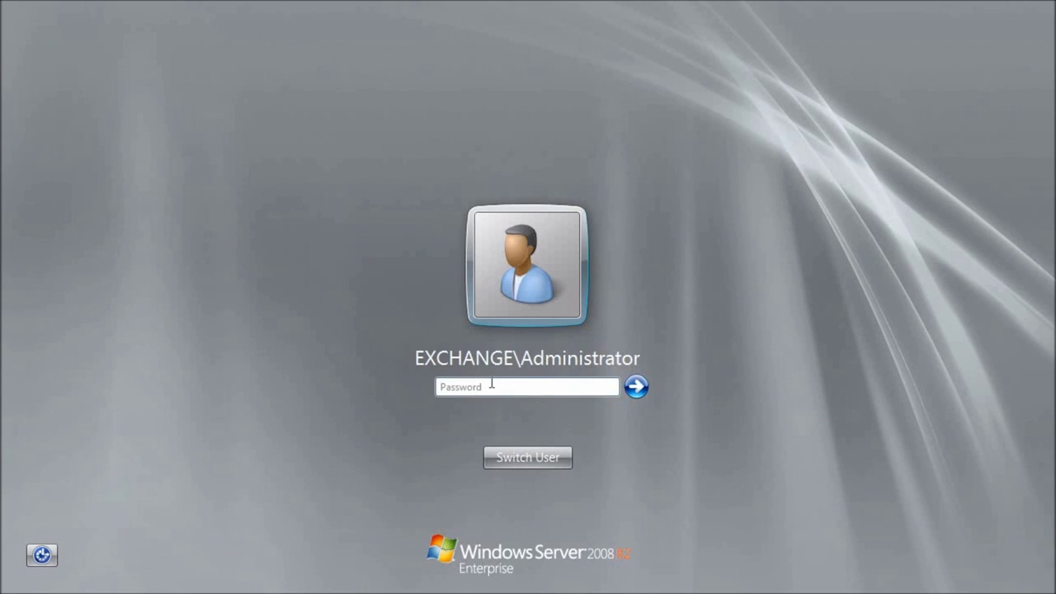
# - Switch to another user and log on as Sandbox\Administrator with the account password
pyautogui.click(512, 457)
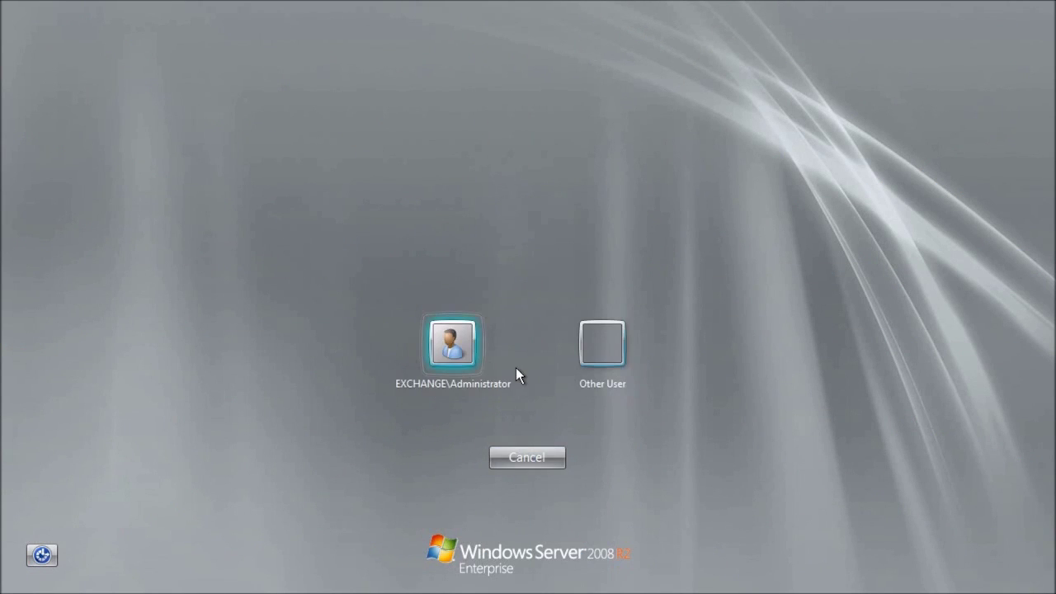
pyautogui.click(618, 341)
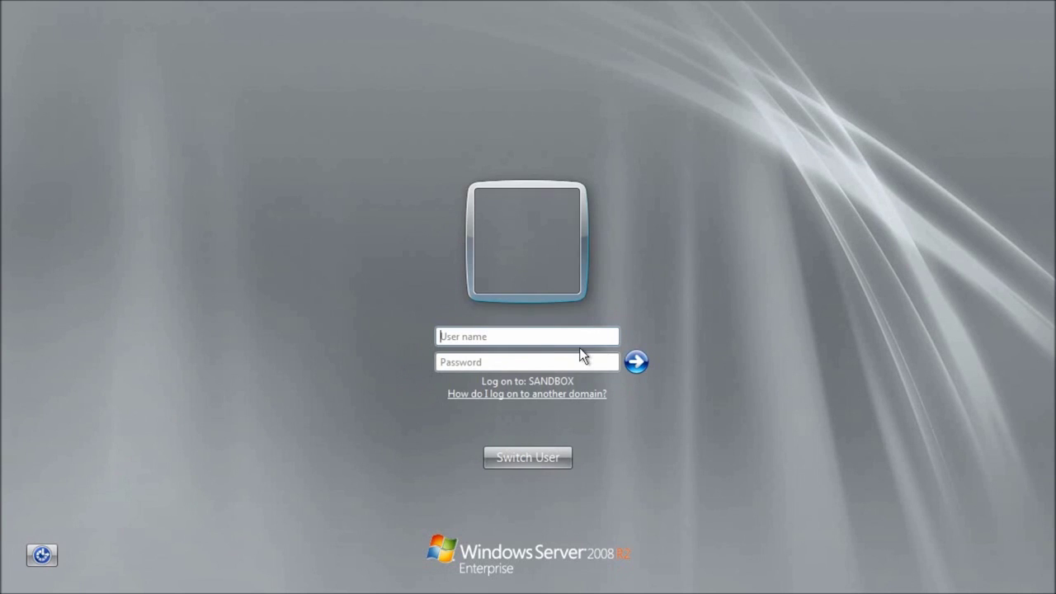
pyautogui.write('Administrator')
pyautogui.press('Home')
pyautogui.write('Sandbox\\')
pyautogui.press('Tab')
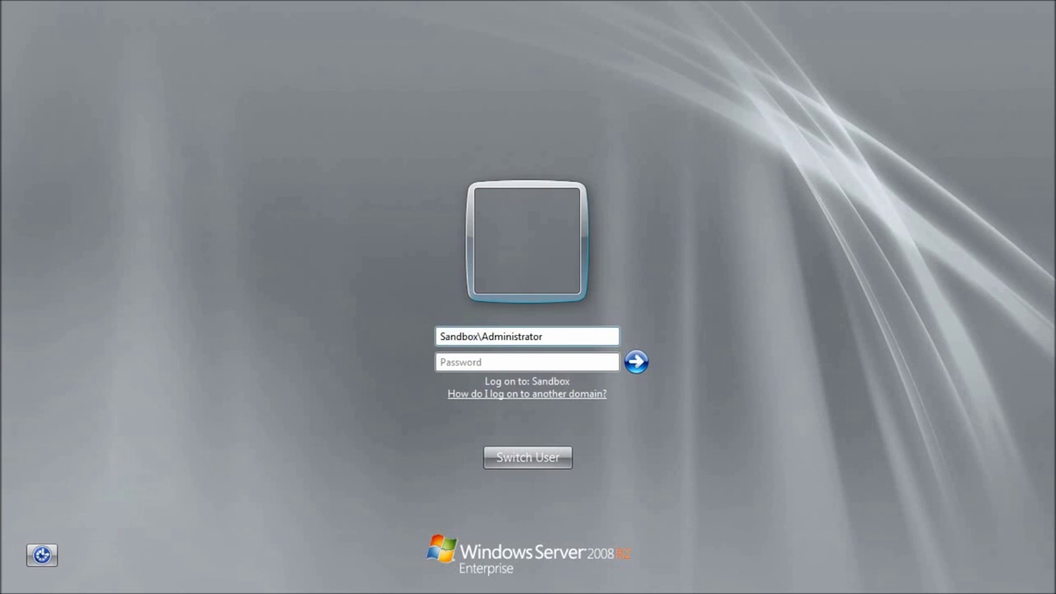
pyautogui.write('••')
pyautogui.press('BackSpace')
pyautogui.write('•••••••••••')
pyautogui.press('Return')
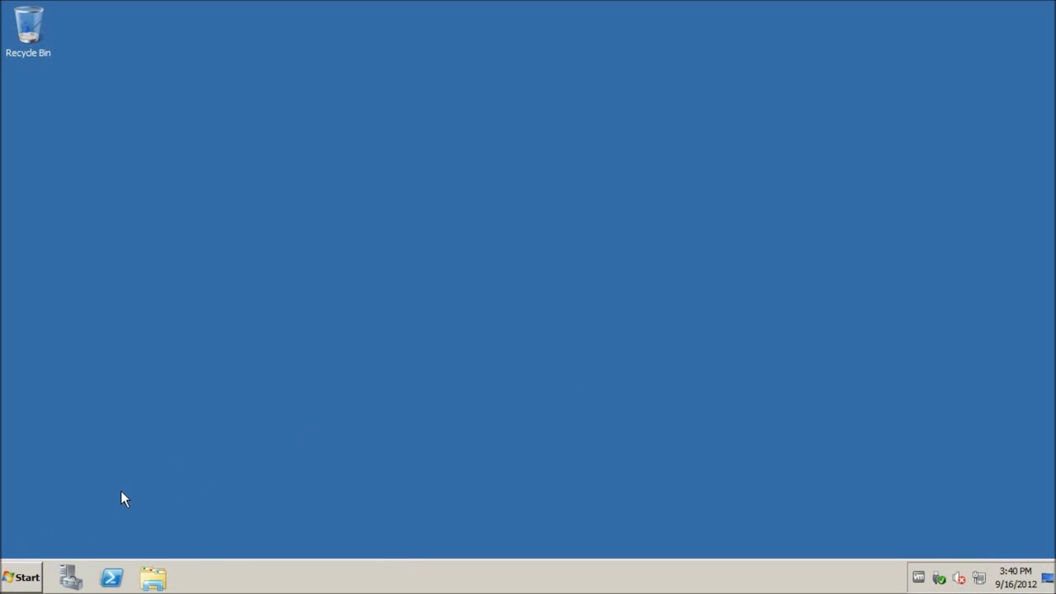
# - Open Server Manager and start the Add Features Wizard for this server
pyautogui.rightClick(72, 581)
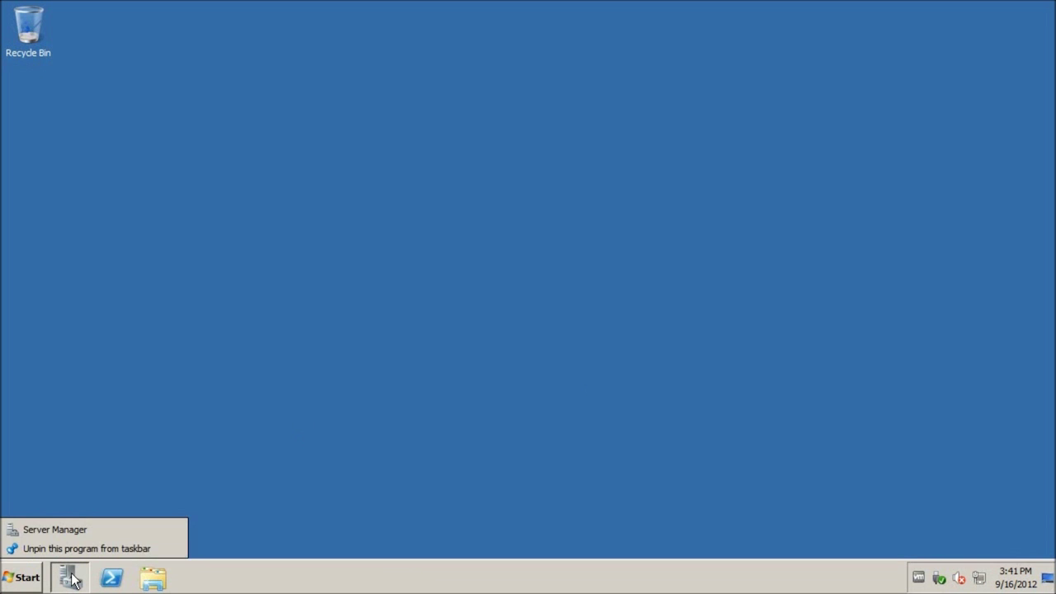
pyautogui.click(71, 580)
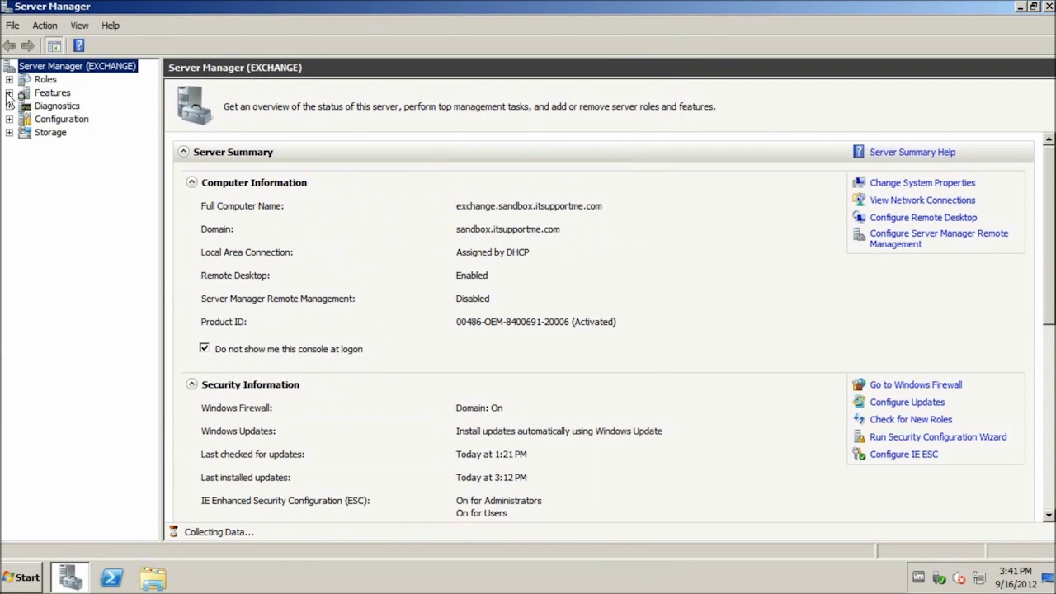
pyautogui.rightClick(37, 92)
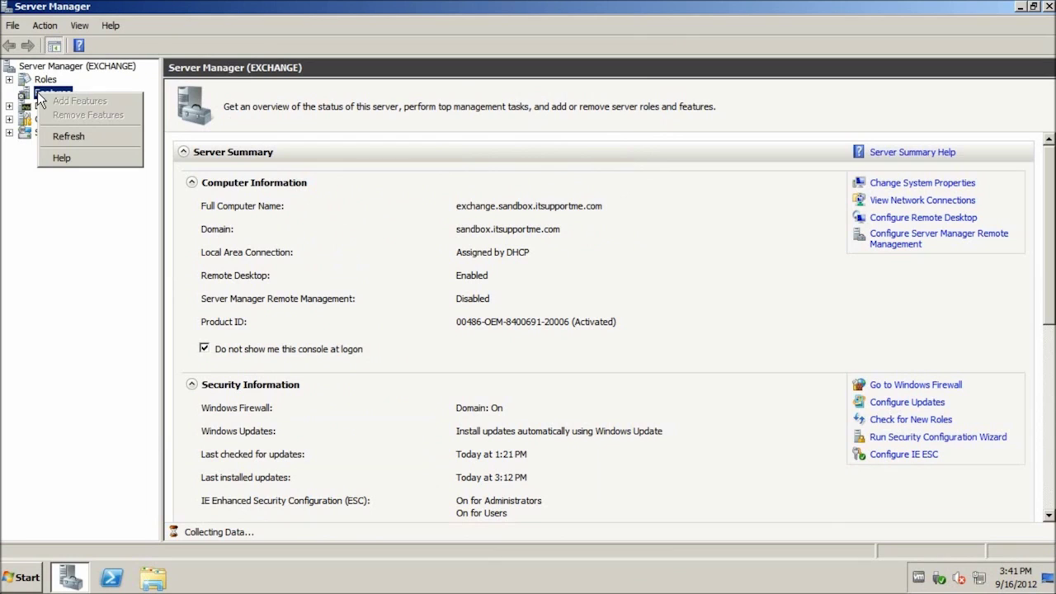
pyautogui.press('Escape')
pyautogui.rightClick(27, 94)
pyautogui.click(48, 137)
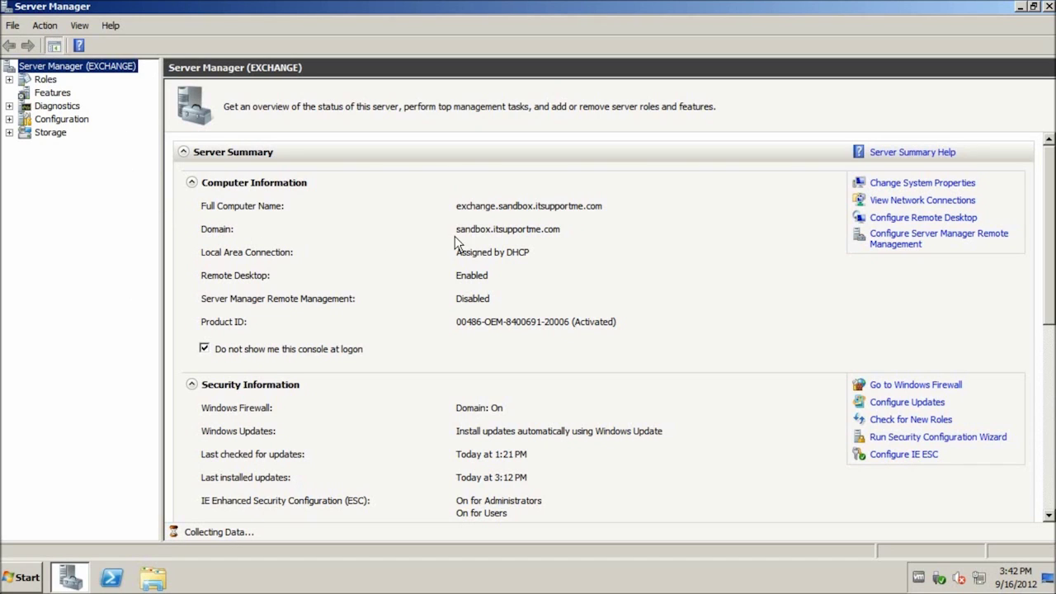
pyautogui.rightClick(48, 97)
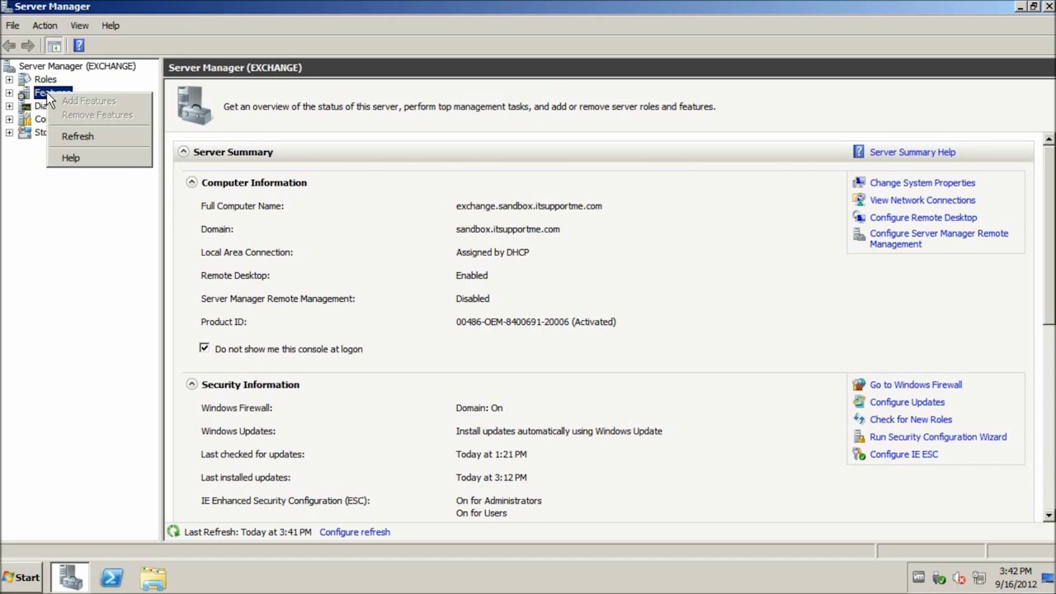
pyautogui.rightClick(38, 93)
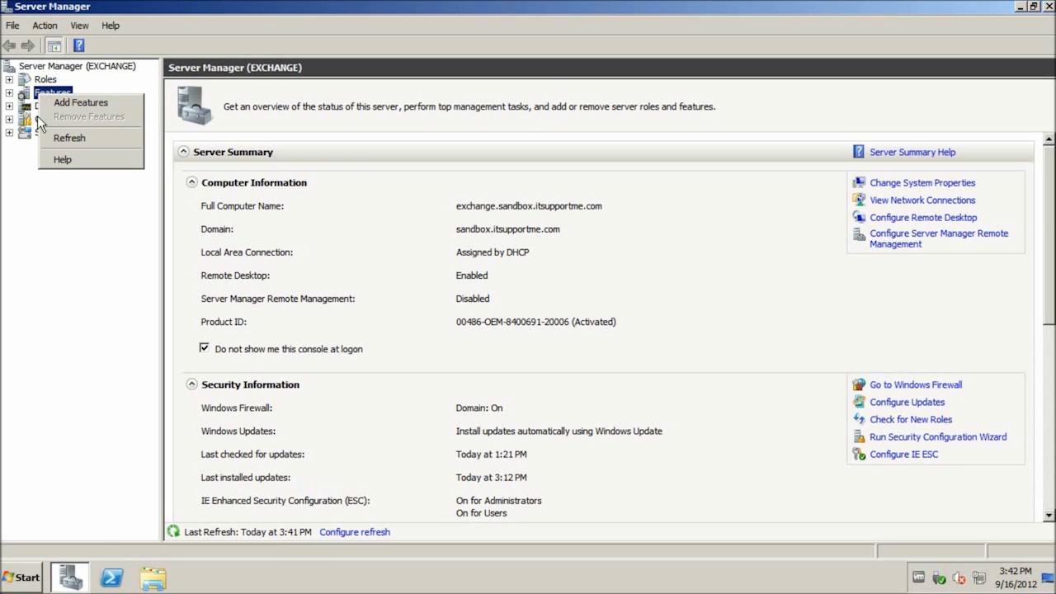
pyautogui.click(116, 104)
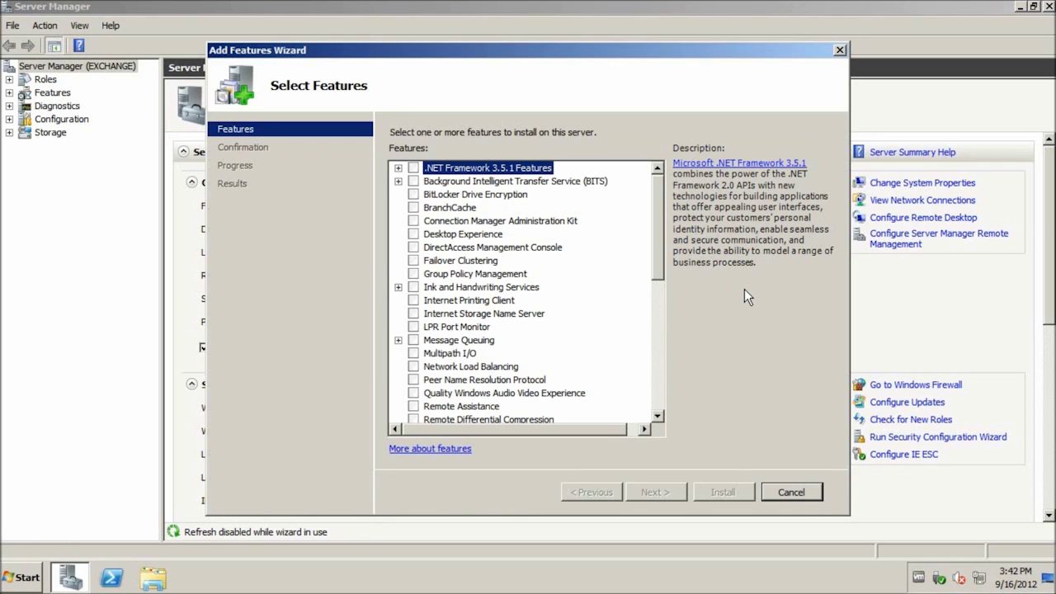
# - Select only .NET Framework 3.5.1 under .NET Framework 3.5.1 Features for installation
pyautogui.click(415, 167)
pyautogui.press('Escape')
pyautogui.click(397, 169)
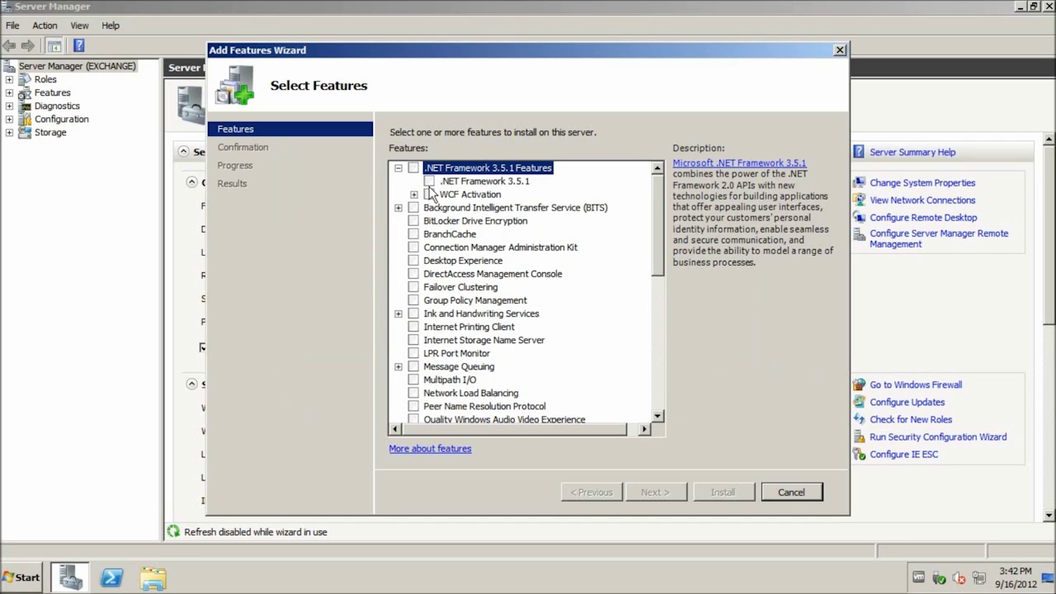
pyautogui.click(429, 182)
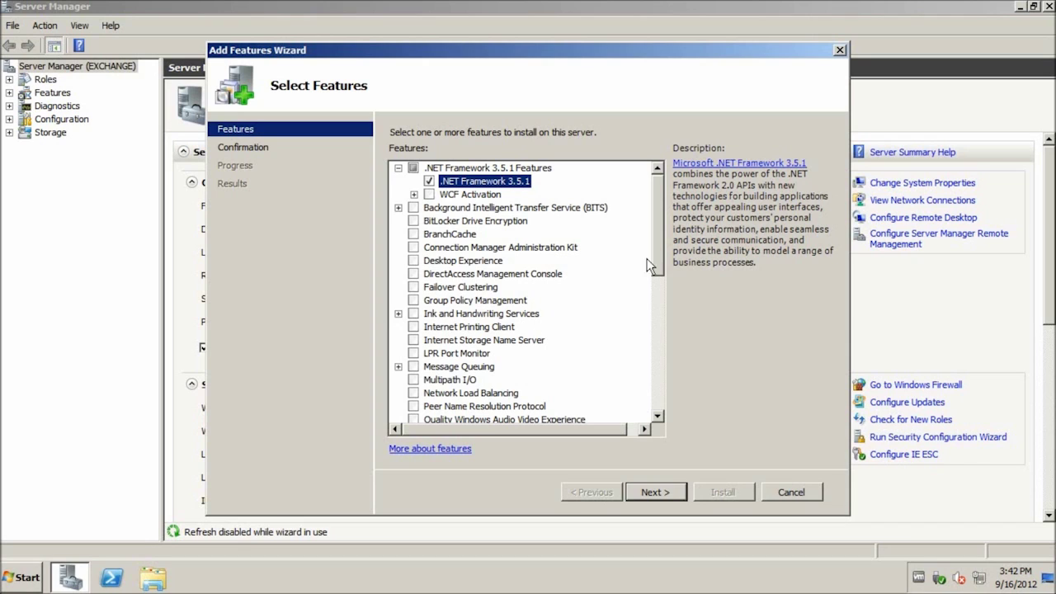
# - Select the RPC over HTTP Proxy feature and add its required role services
pyautogui.moveTo(664, 239); pyautogui.dragTo(658, 280)
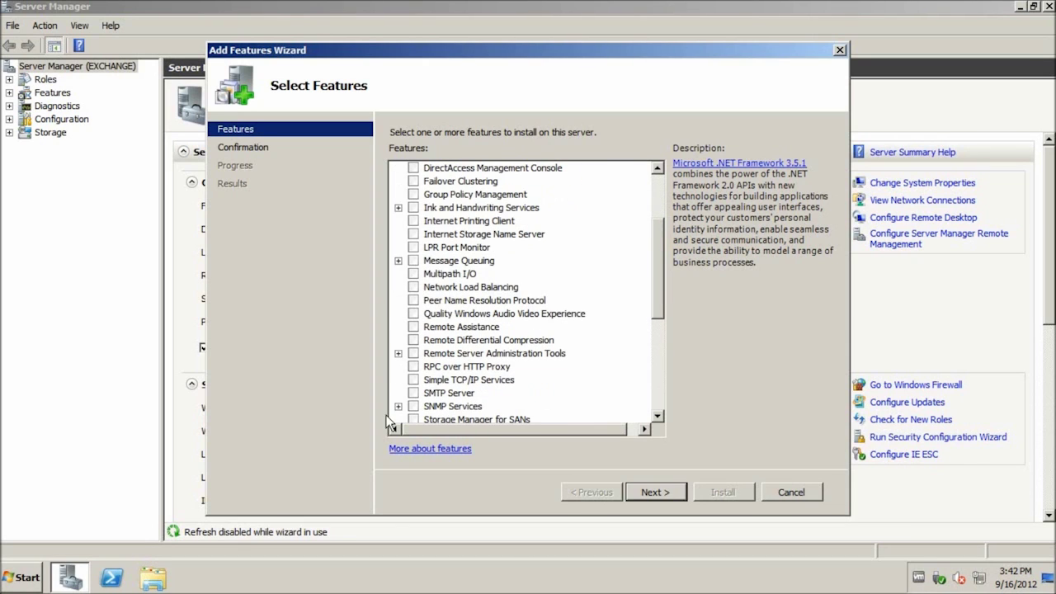
pyautogui.click(421, 367)
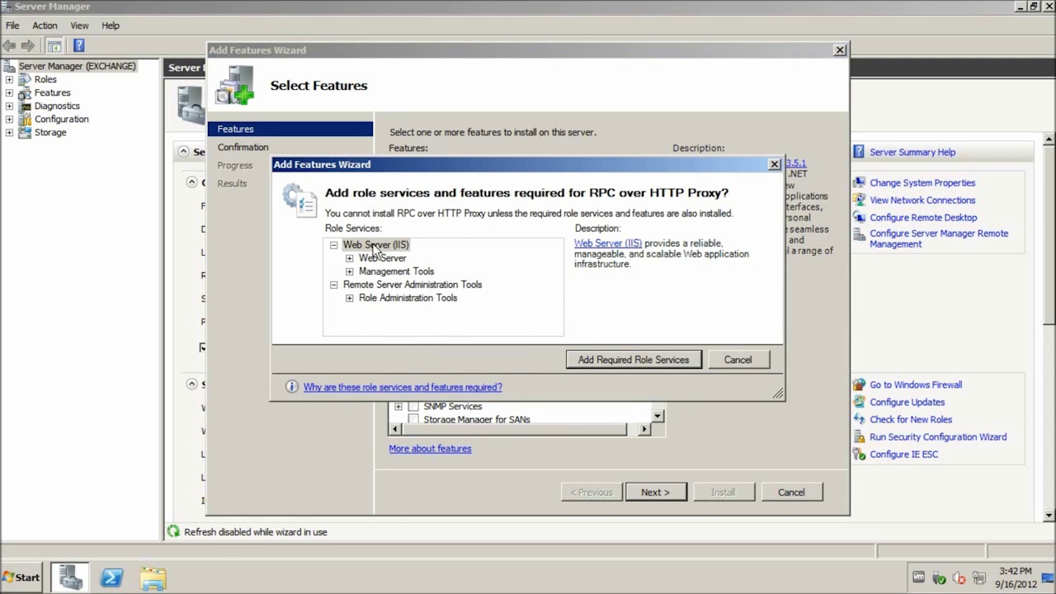
pyautogui.click(642, 360)
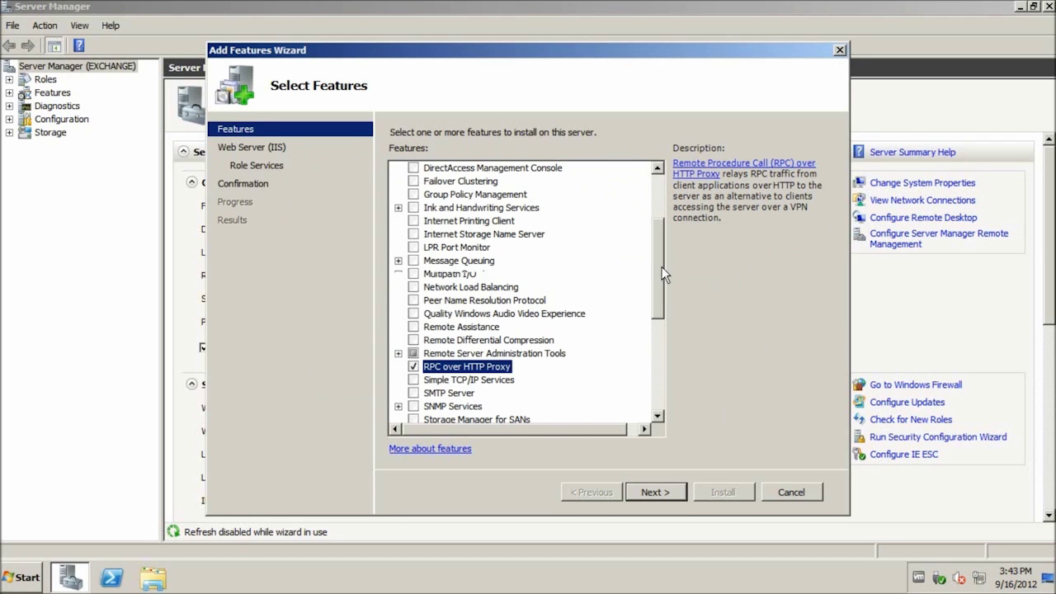
# - Select HTTP Activation under WCF Activation and add its required role services
pyautogui.scroll(3, 661, 266)
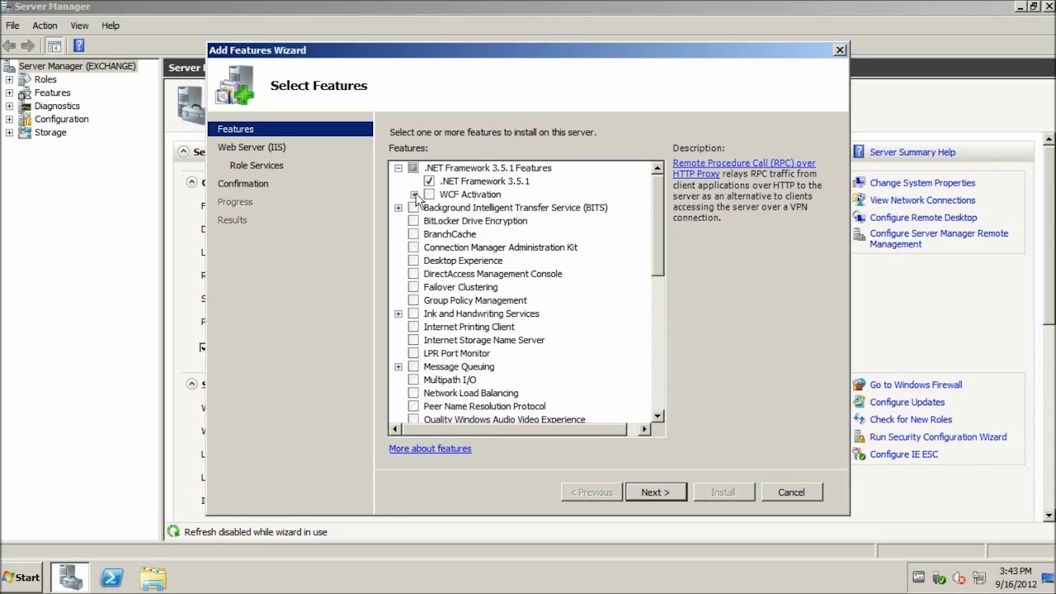
pyautogui.click(415, 194)
pyautogui.click(446, 207)
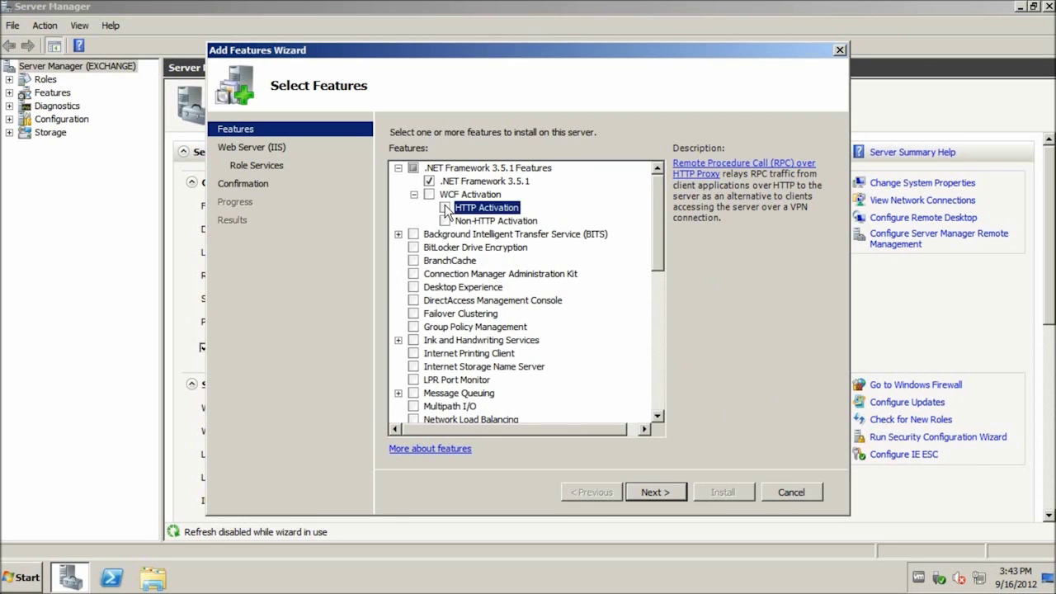
pyautogui.click(601, 360)
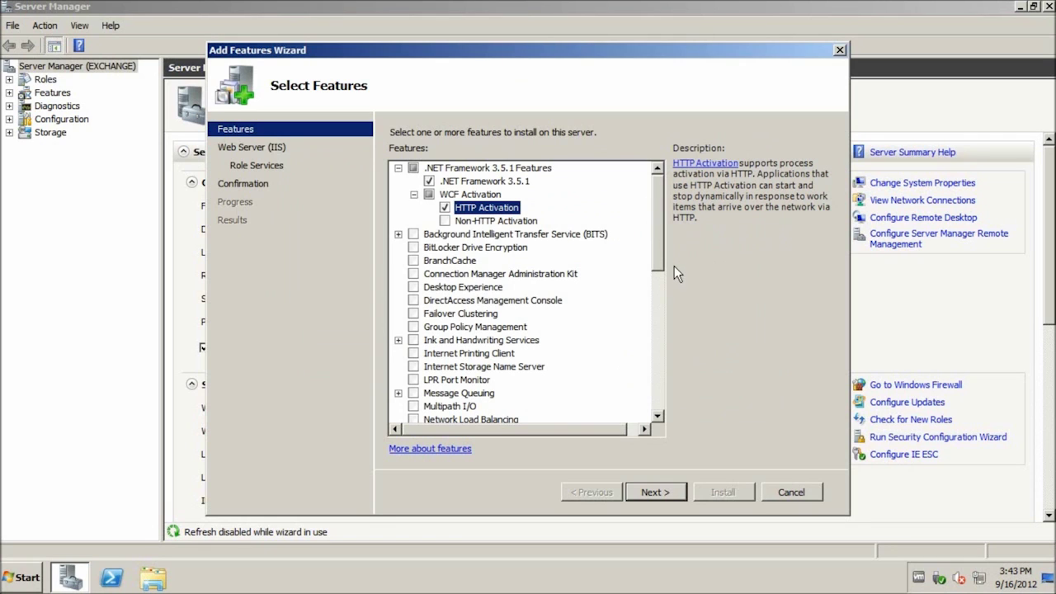
pyautogui.moveTo(654, 250); pyautogui.dragTo(645, 355)
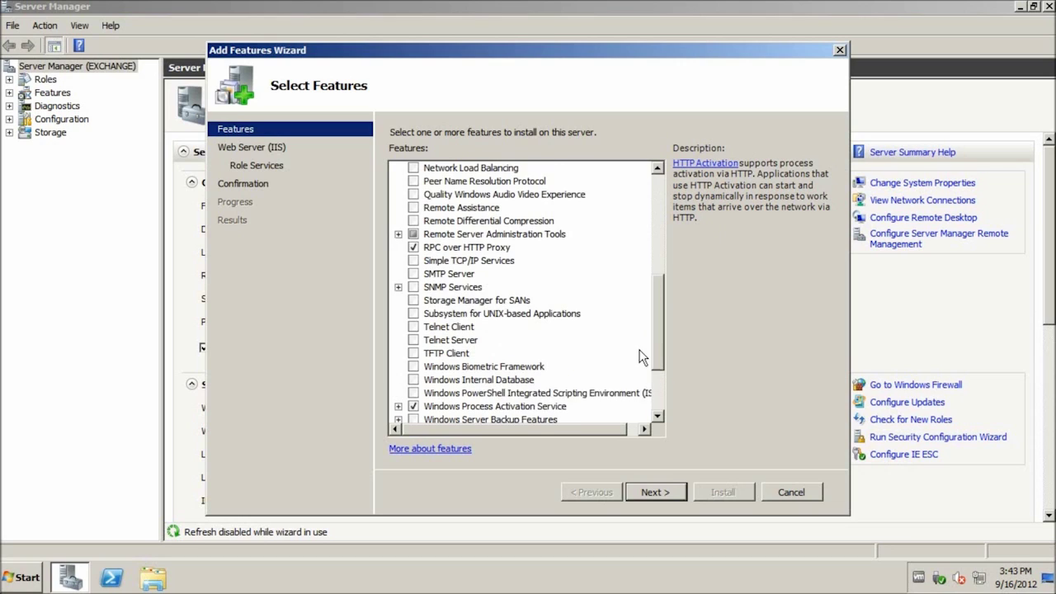
# - Select AD DS Snap-Ins and Command-Line Tools under the AD DS Tools of the Remote Server Administration Tools
pyautogui.click(399, 234)
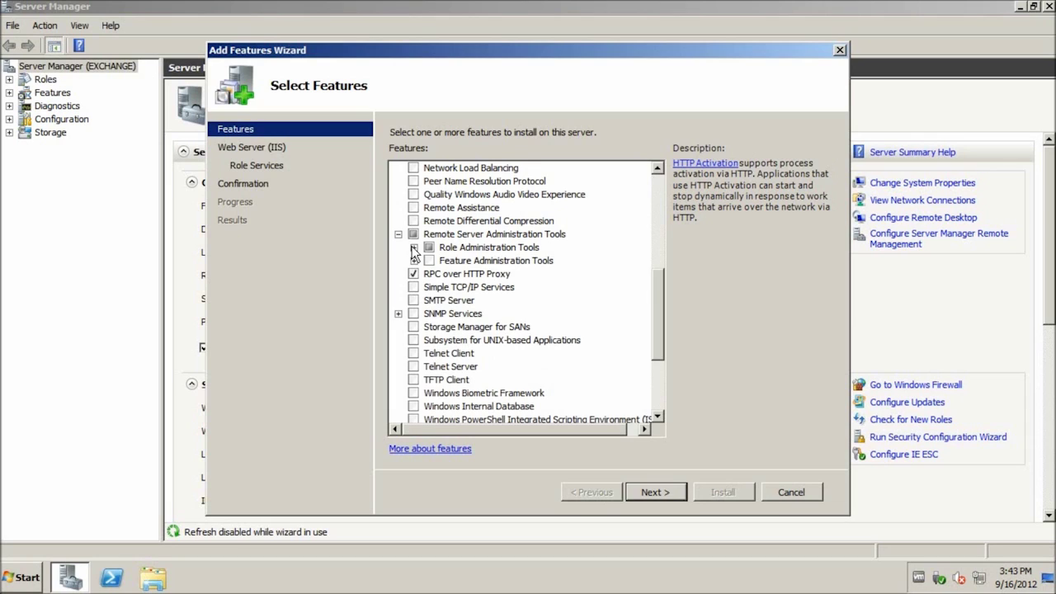
pyautogui.click(413, 247)
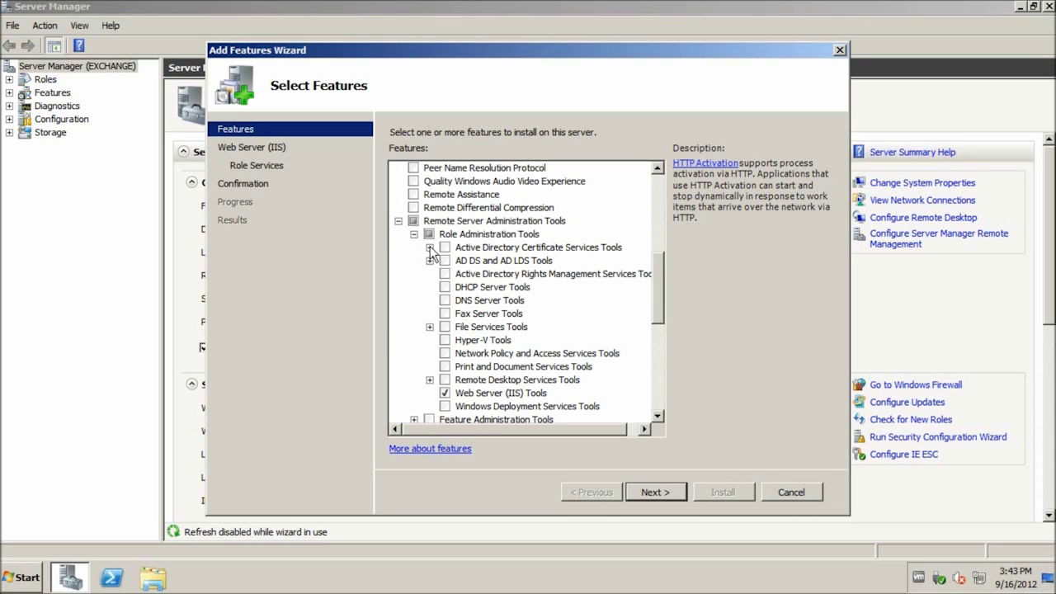
pyautogui.click(429, 247)
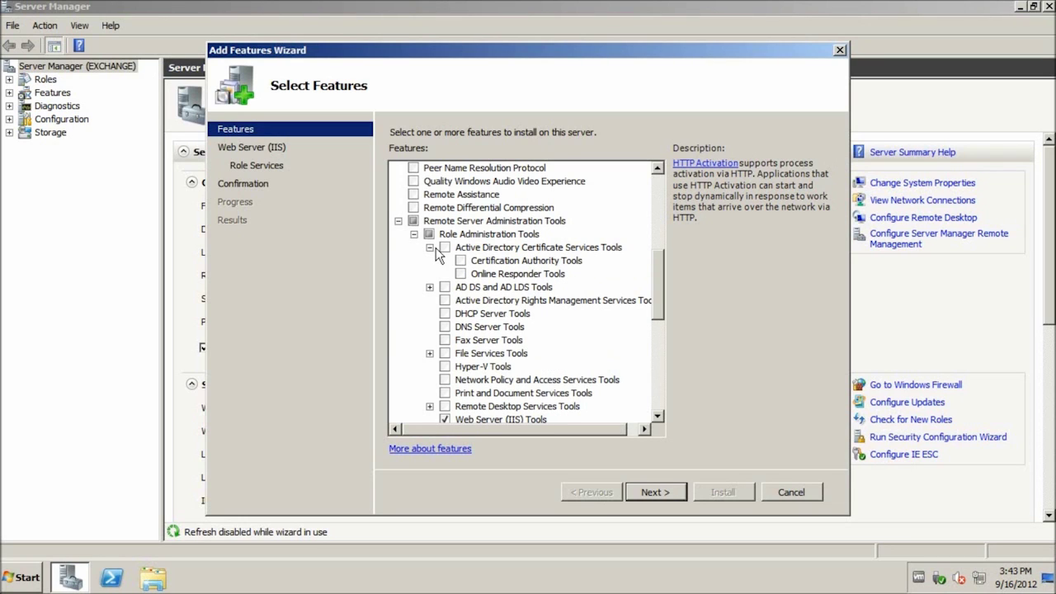
pyautogui.click(430, 247)
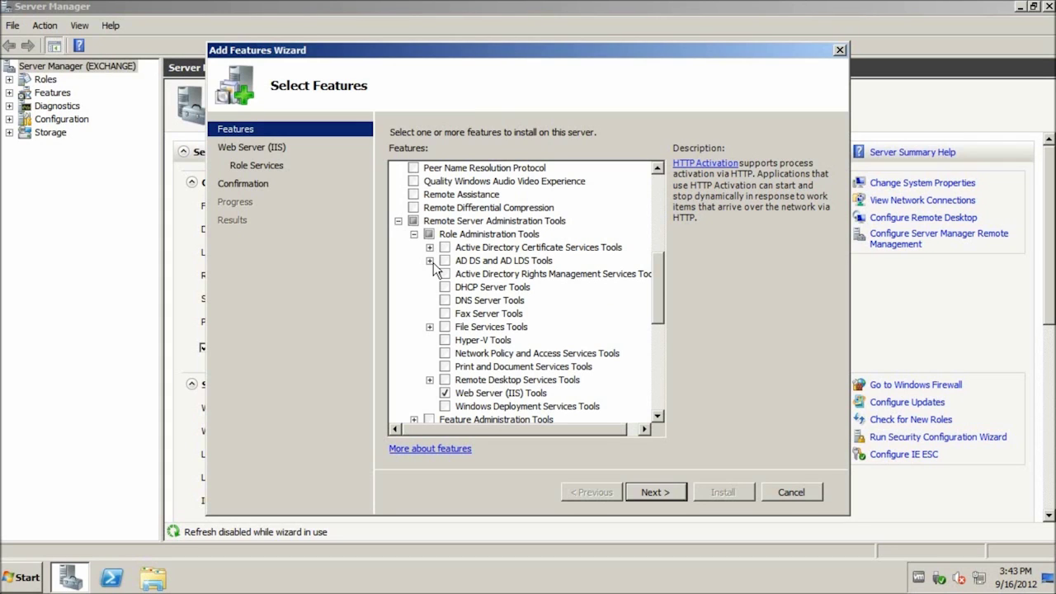
pyautogui.click(429, 261)
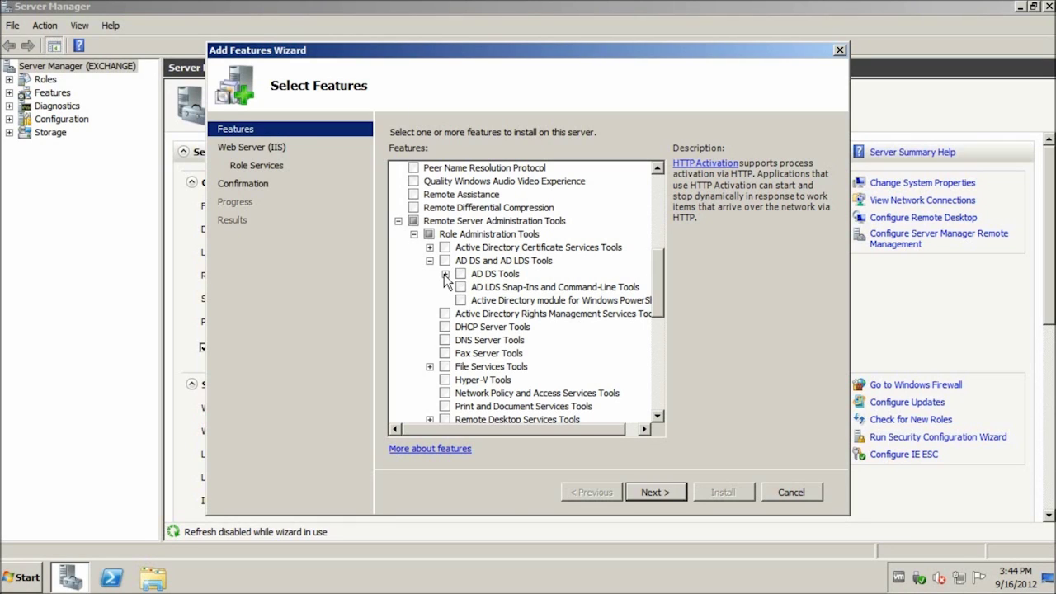
pyautogui.click(446, 274)
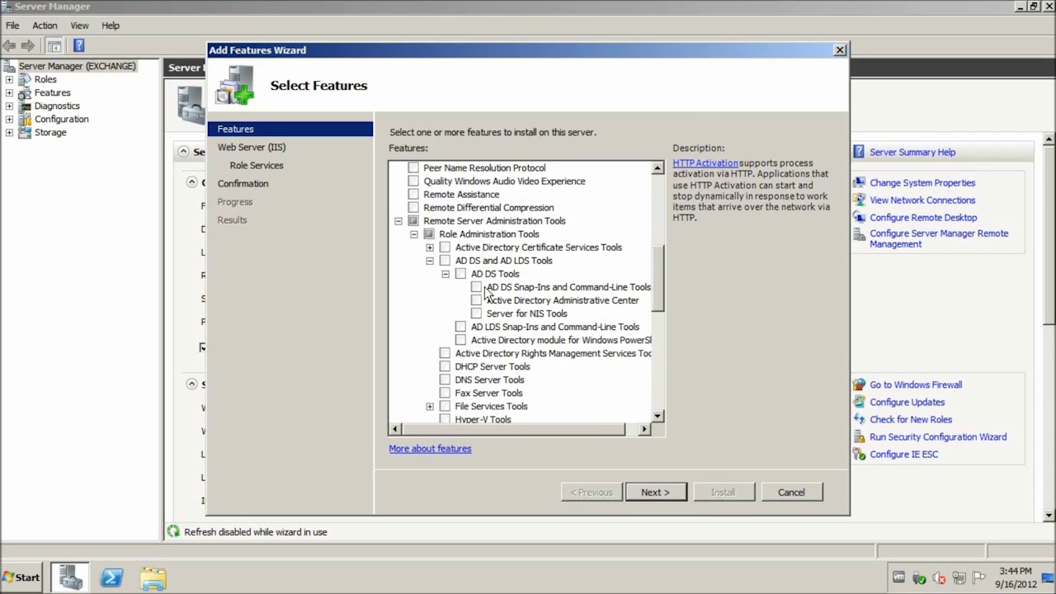
pyautogui.click(476, 287)
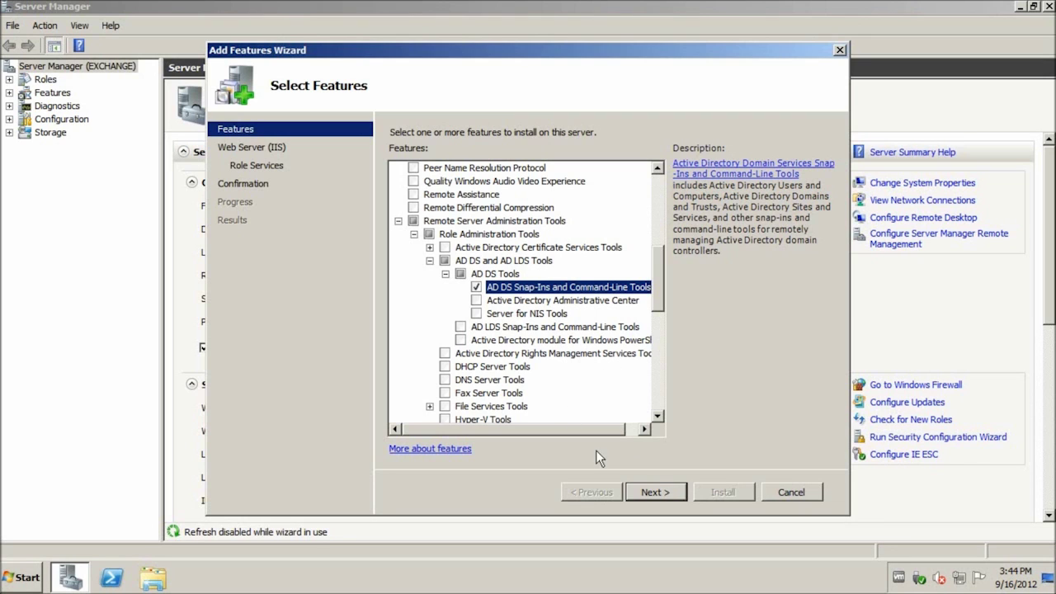
# - Proceed to the Web Server (IIS) role services and select ASP.NET together with its required role services
pyautogui.click(654, 492)
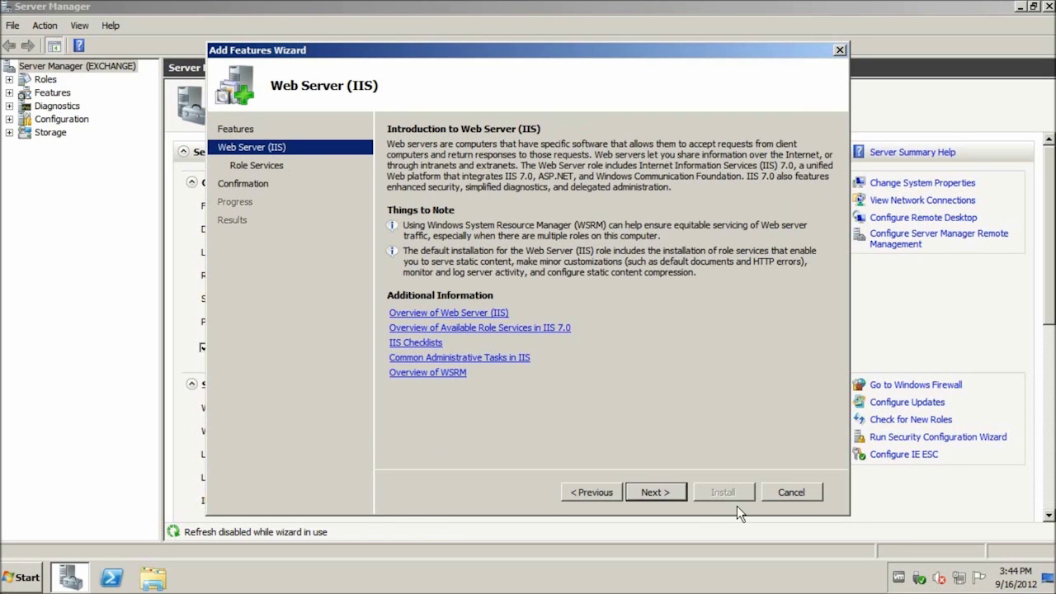
pyautogui.click(656, 493)
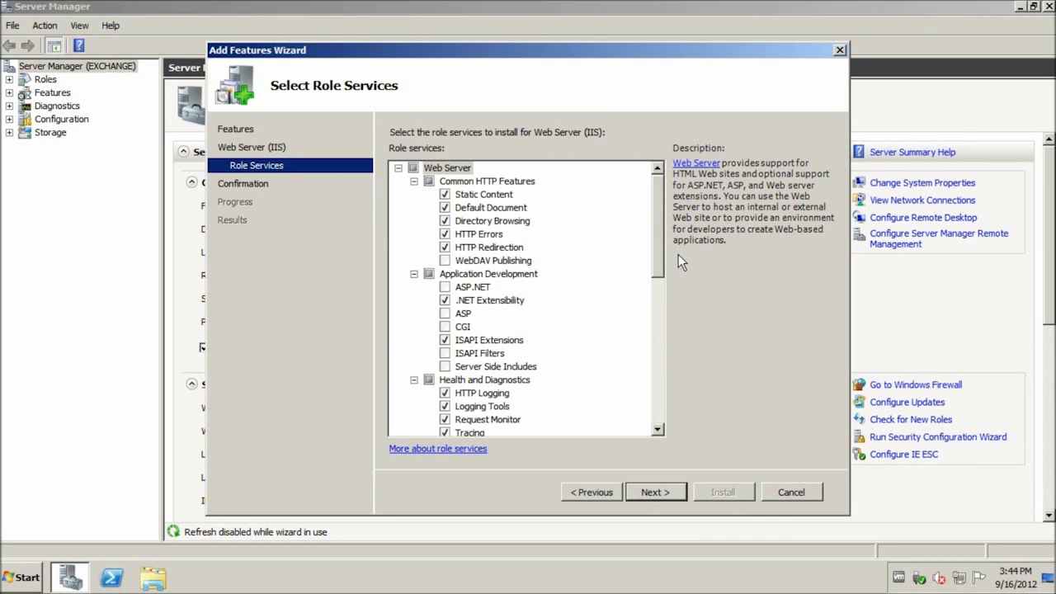
pyautogui.moveTo(663, 189); pyautogui.dragTo(658, 202)
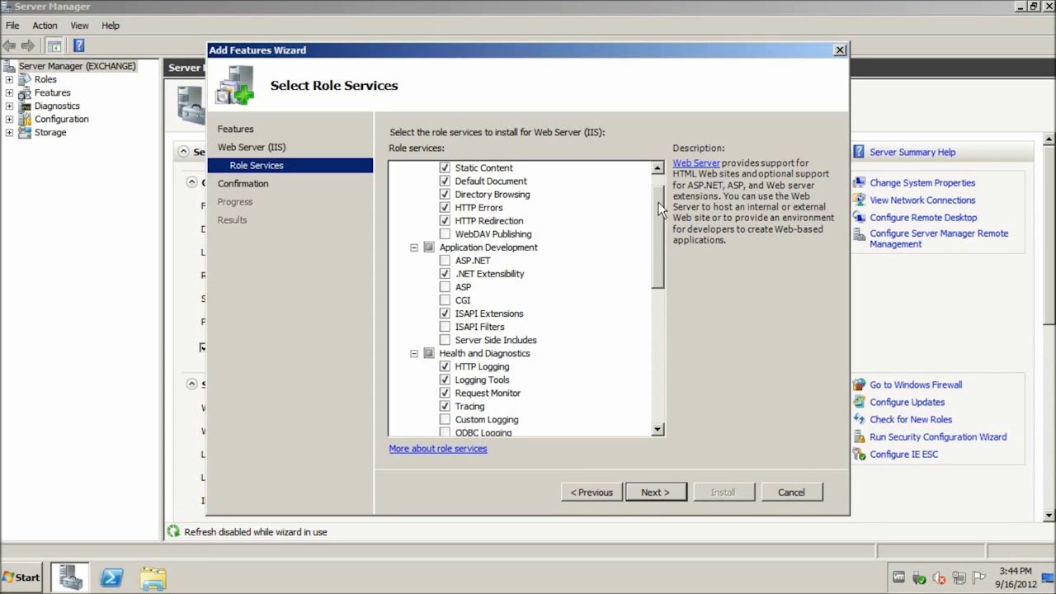
pyautogui.moveTo(659, 203); pyautogui.dragTo(658, 207)
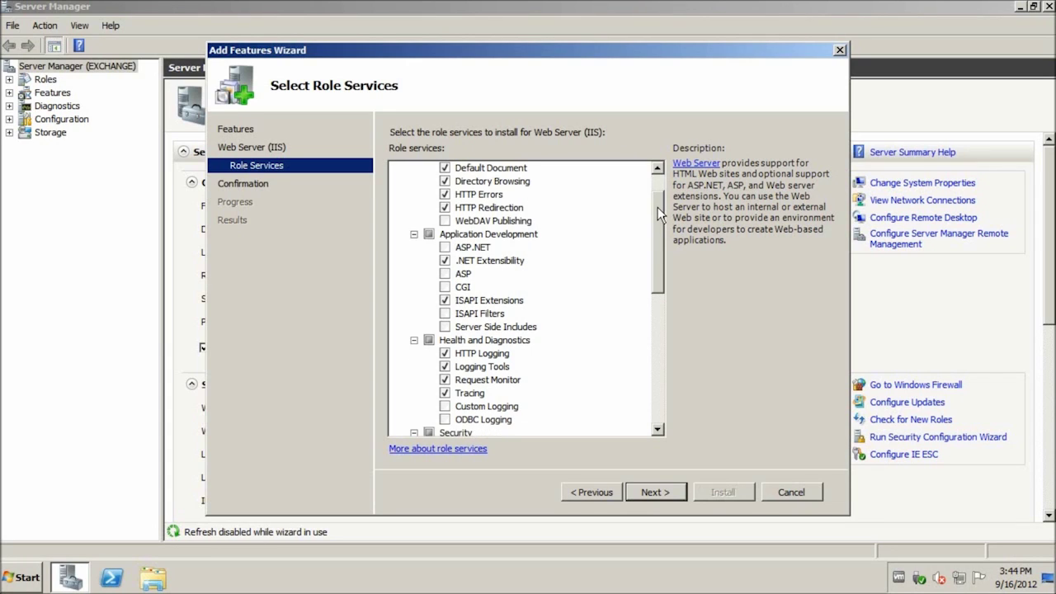
pyautogui.click(446, 248)
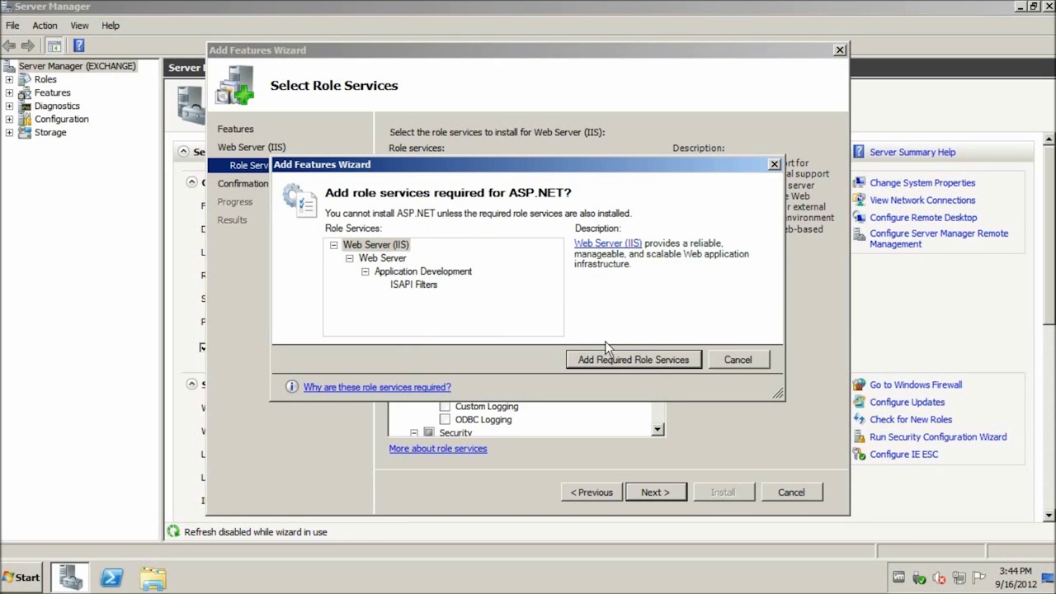
pyautogui.click(620, 362)
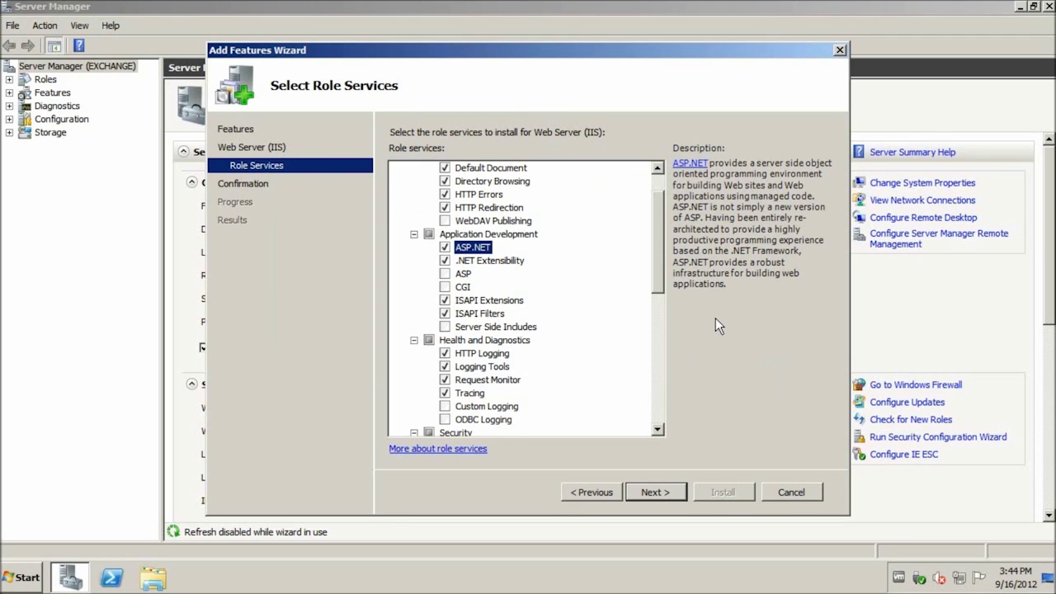
# - Select the Digest Authentication security service and the Dynamic Content Compression performance service
pyautogui.moveTo(658, 263); pyautogui.dragTo(652, 320)
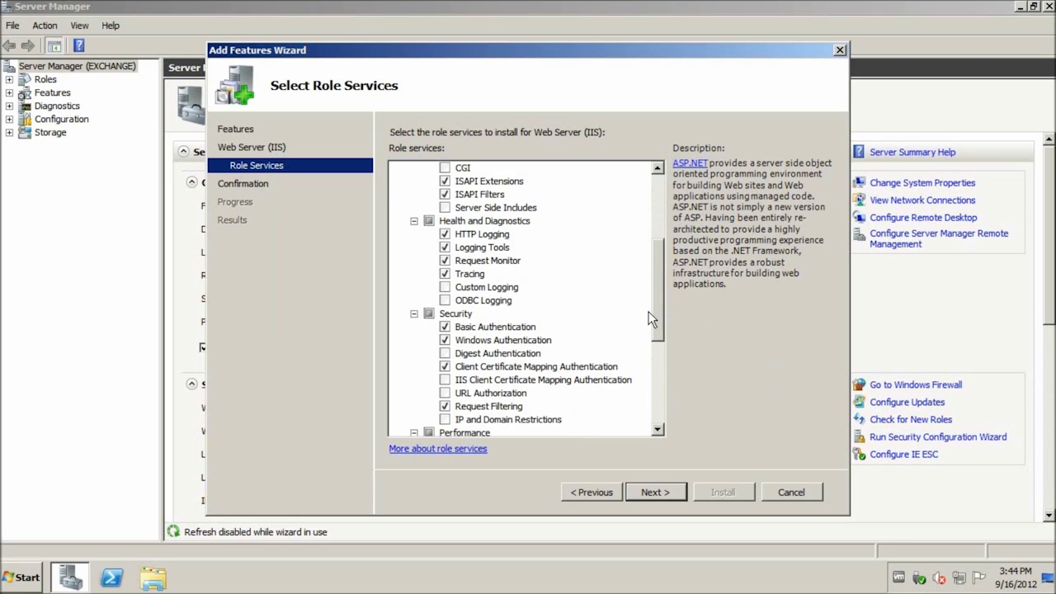
pyautogui.click(472, 344)
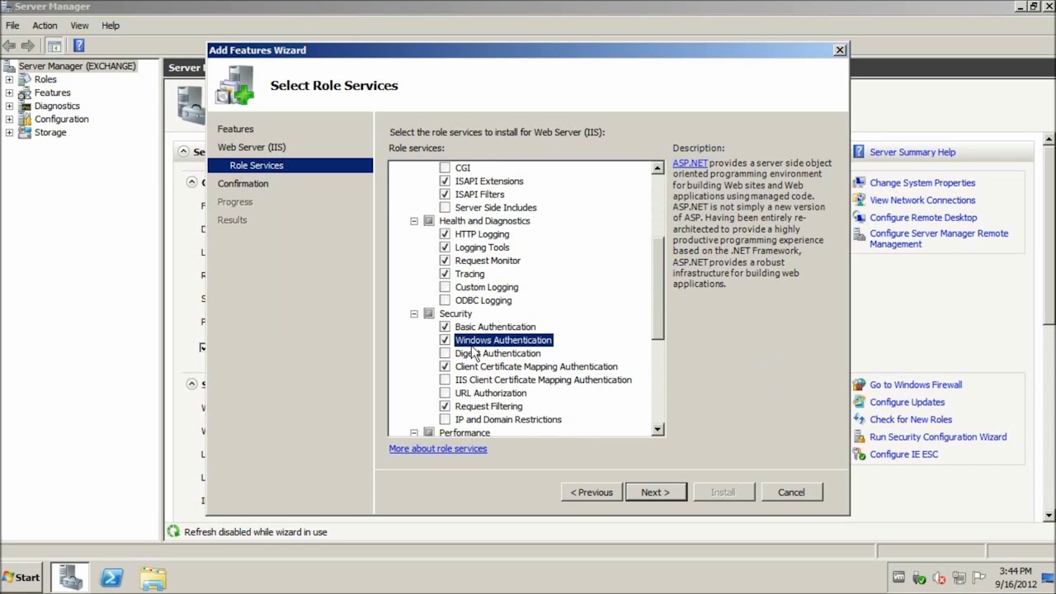
pyautogui.click(456, 357)
pyautogui.click(445, 354)
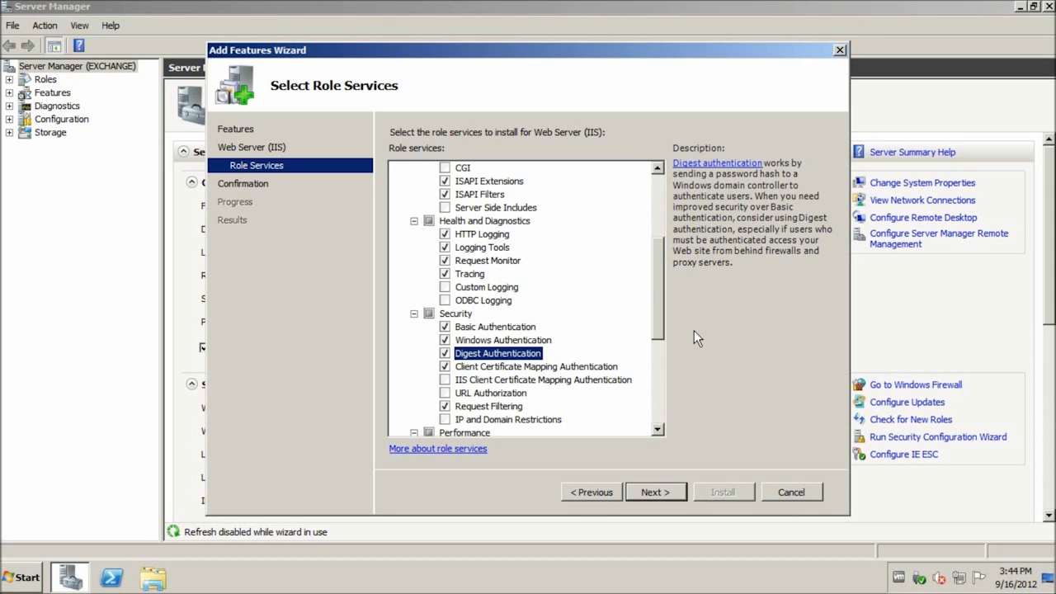
pyautogui.scroll(-5, 528, 297)
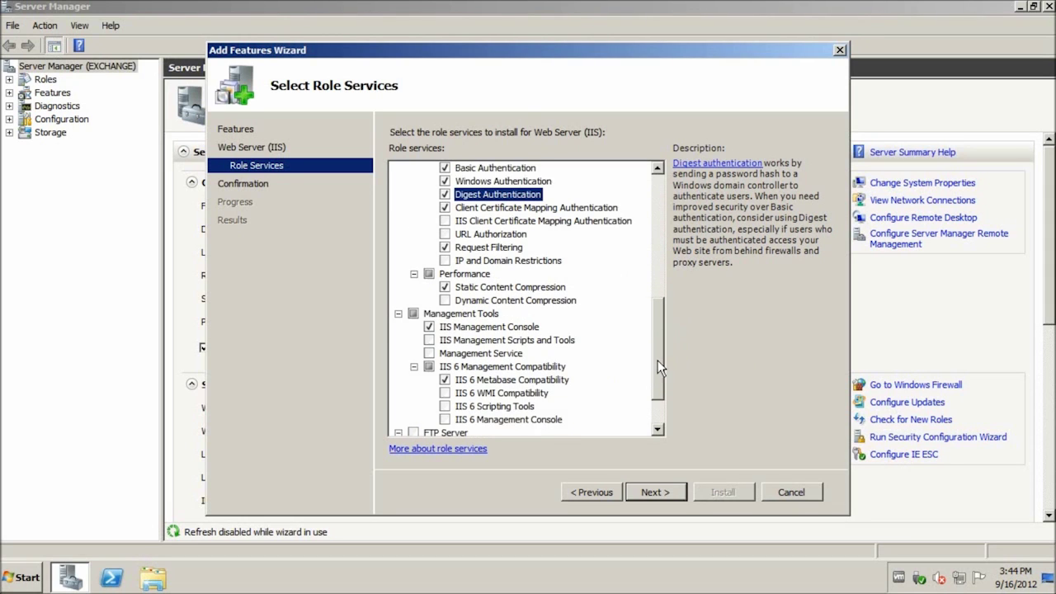
pyautogui.click(445, 274)
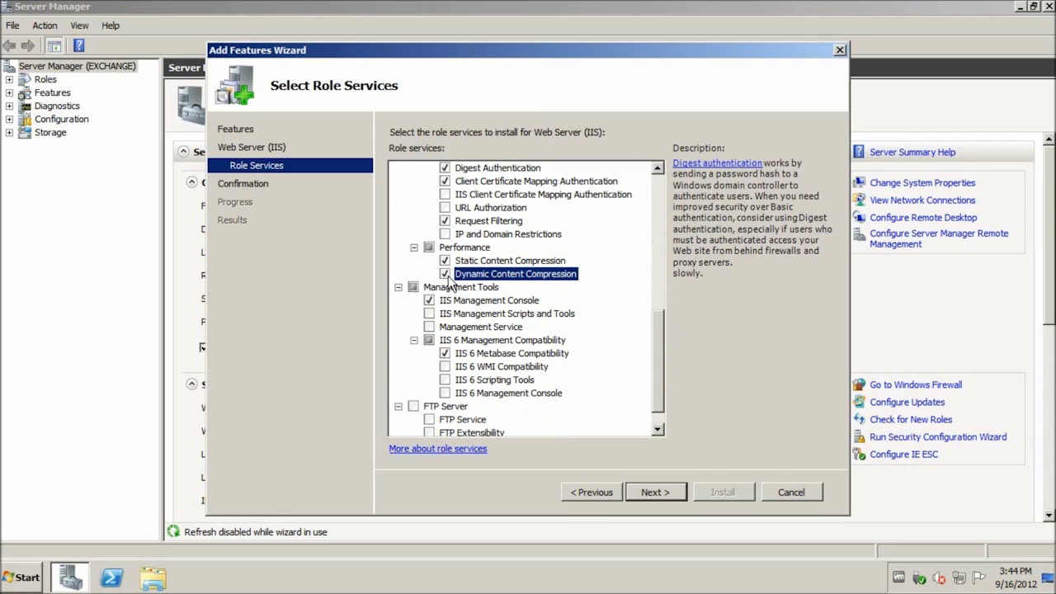
# - Select IIS 6 Scripting Tools with its required role services and IIS 6 Management Console, and start the installation
pyautogui.click(449, 379)
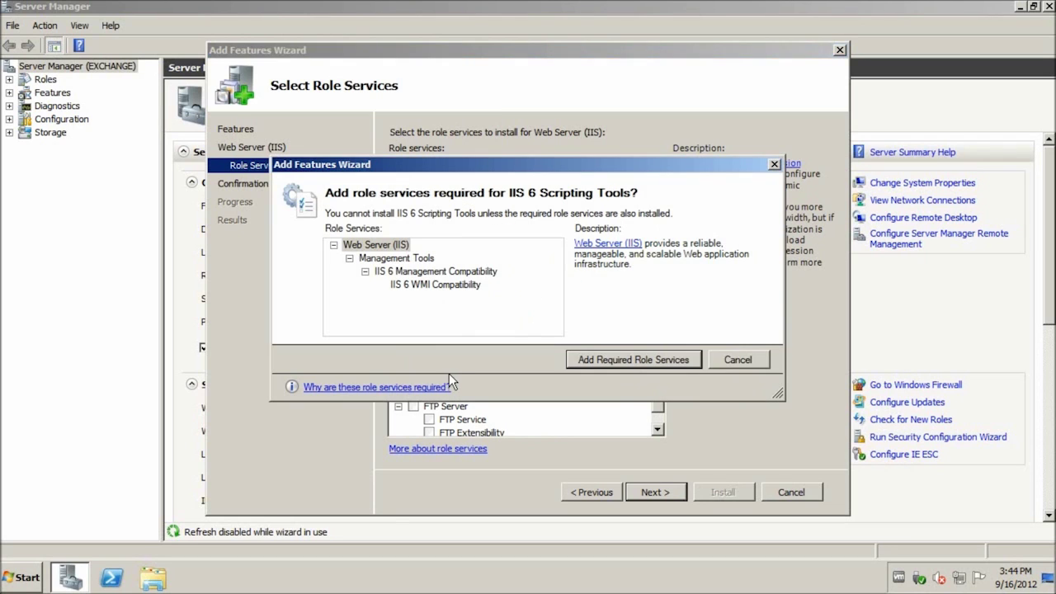
pyautogui.click(627, 361)
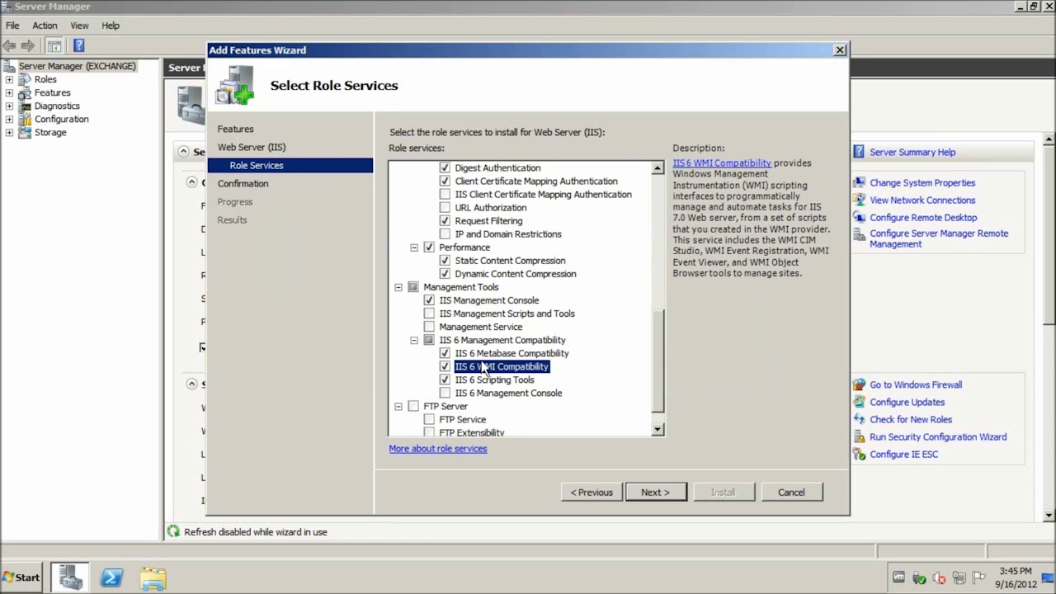
pyautogui.click(445, 393)
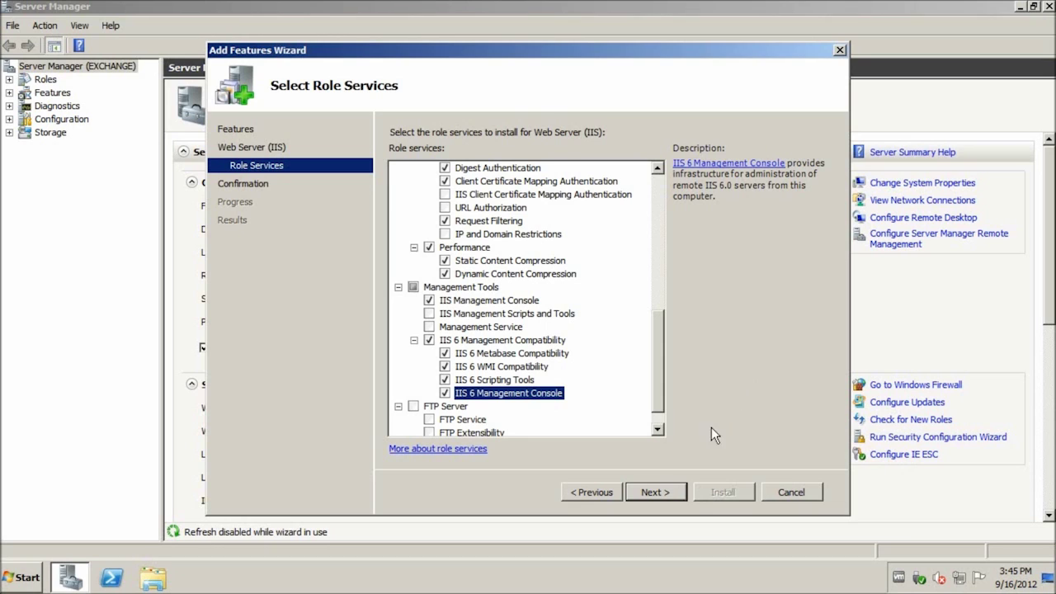
pyautogui.click(669, 492)
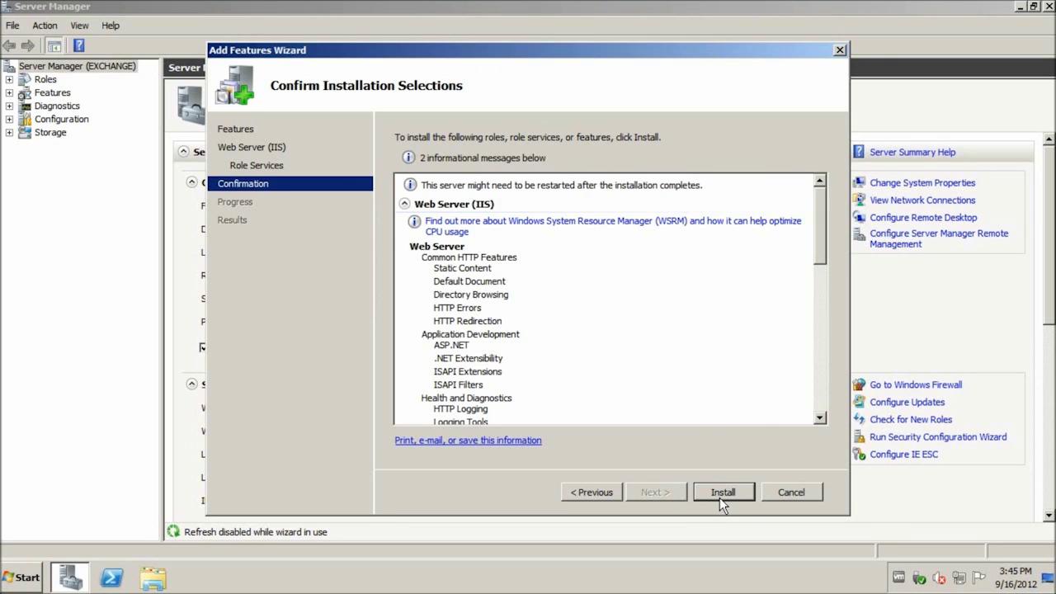
pyautogui.click(719, 498)
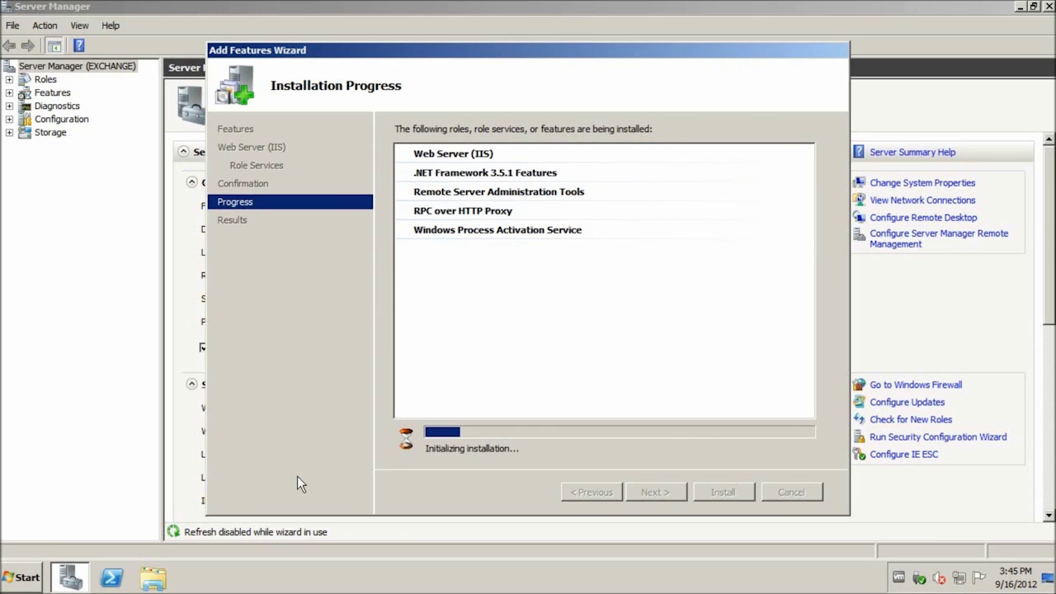
# - Open the Services console from the administrative tools while the features are installing
pyautogui.click(42, 582)
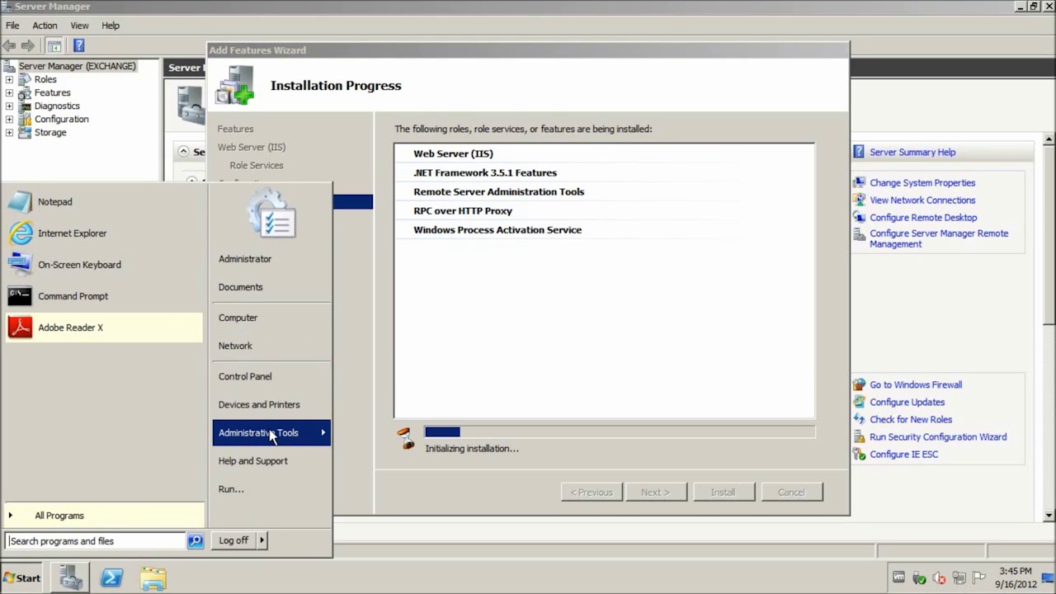
pyautogui.moveTo(270, 435)
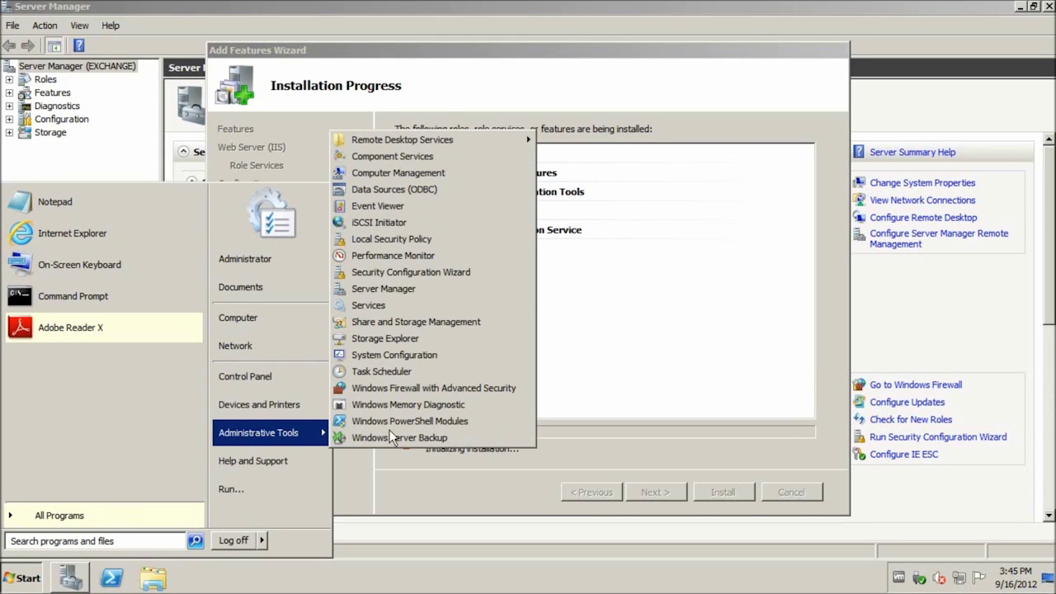
pyautogui.click(403, 312)
# - Set the startup type of the Net.Tcp Port Sharing Service to Automatic and close the Services console
pyautogui.click(482, 304)
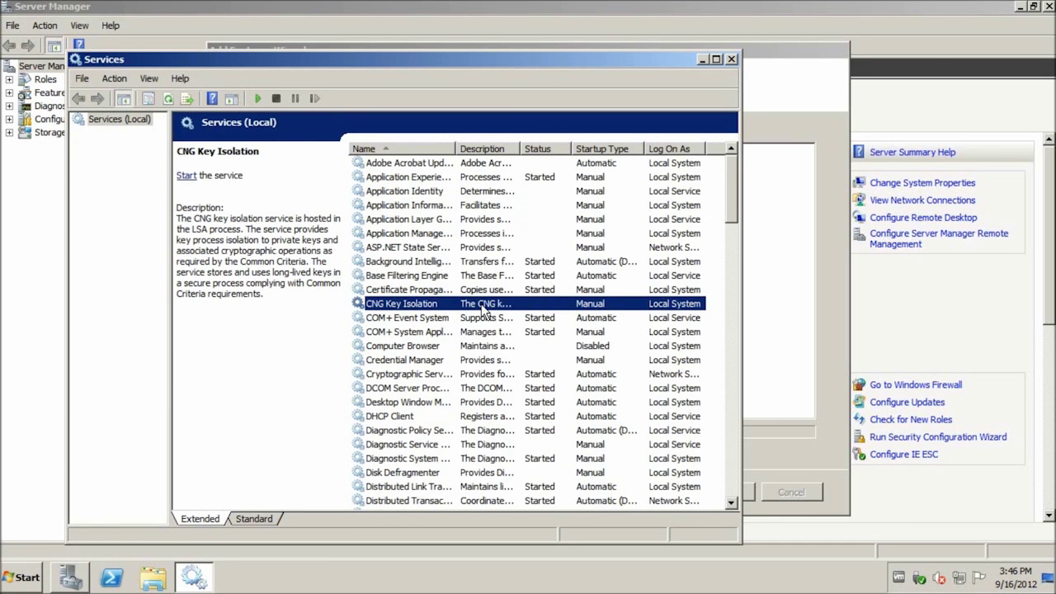
pyautogui.press('n')
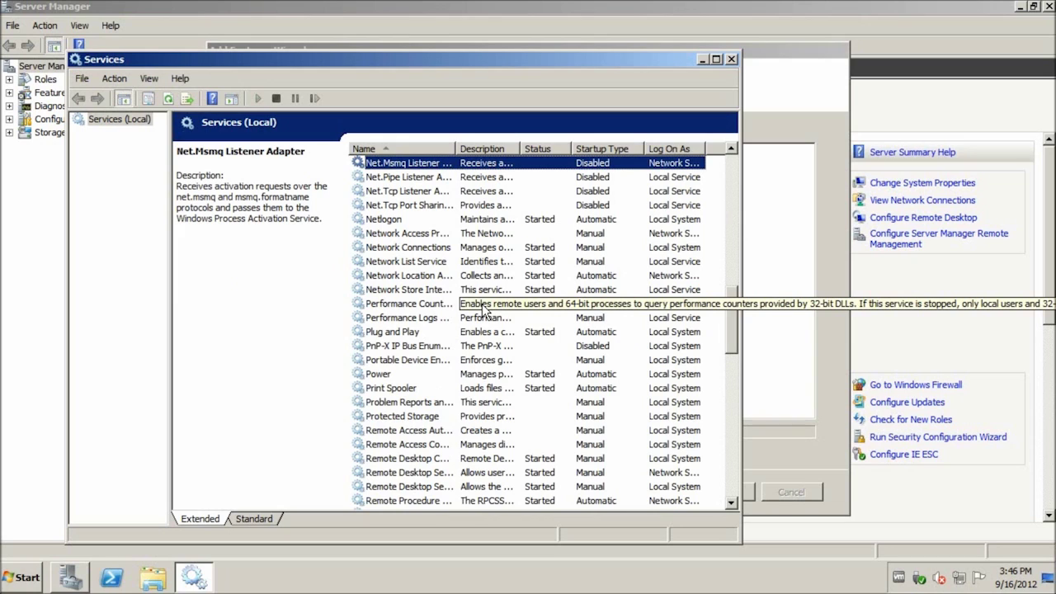
pyautogui.rightClick(407, 208)
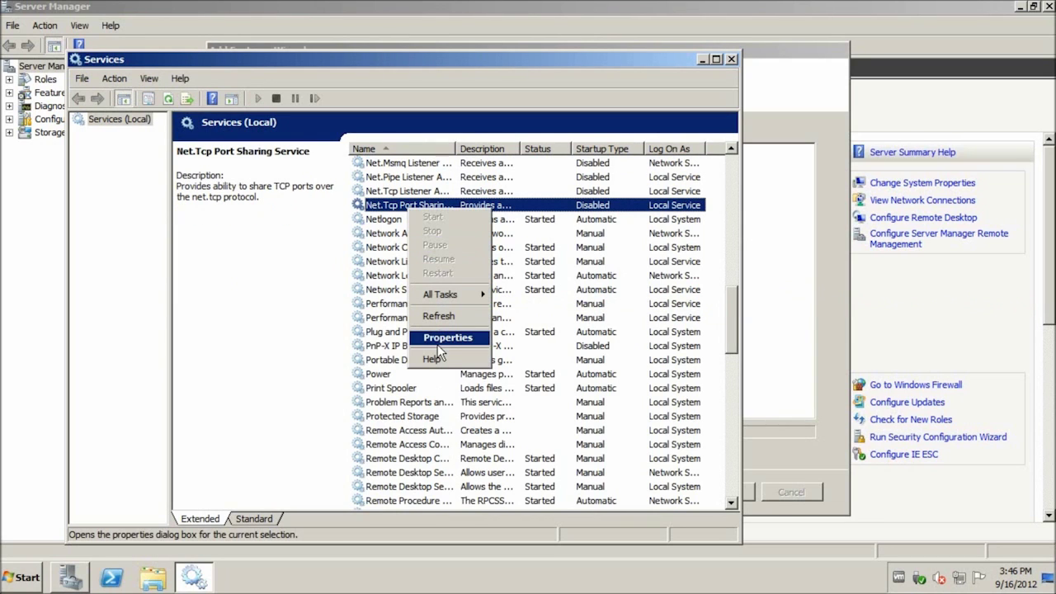
pyautogui.click(439, 341)
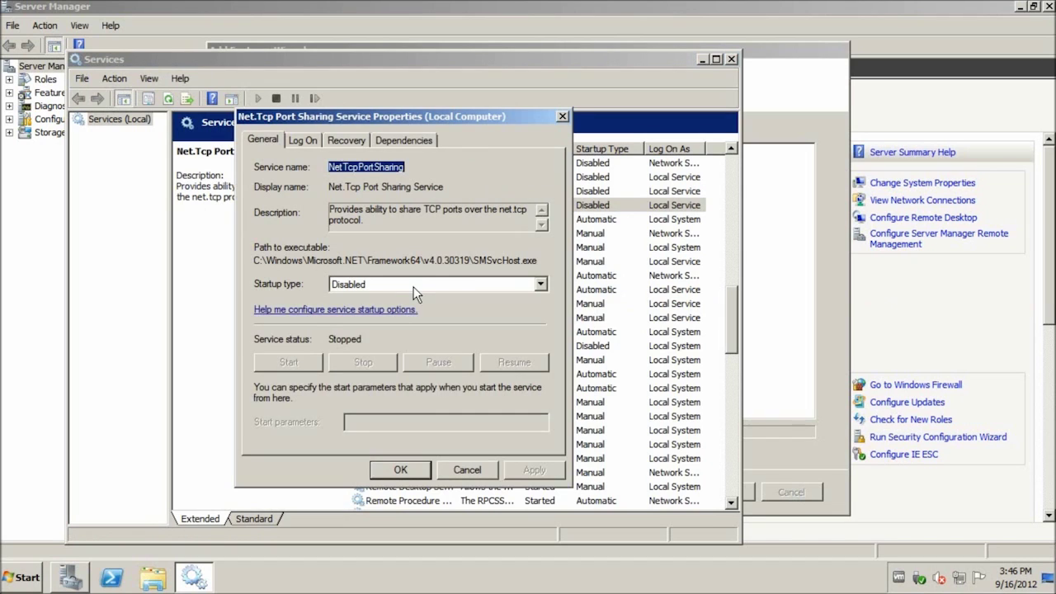
pyautogui.click(414, 287)
pyautogui.click(358, 314)
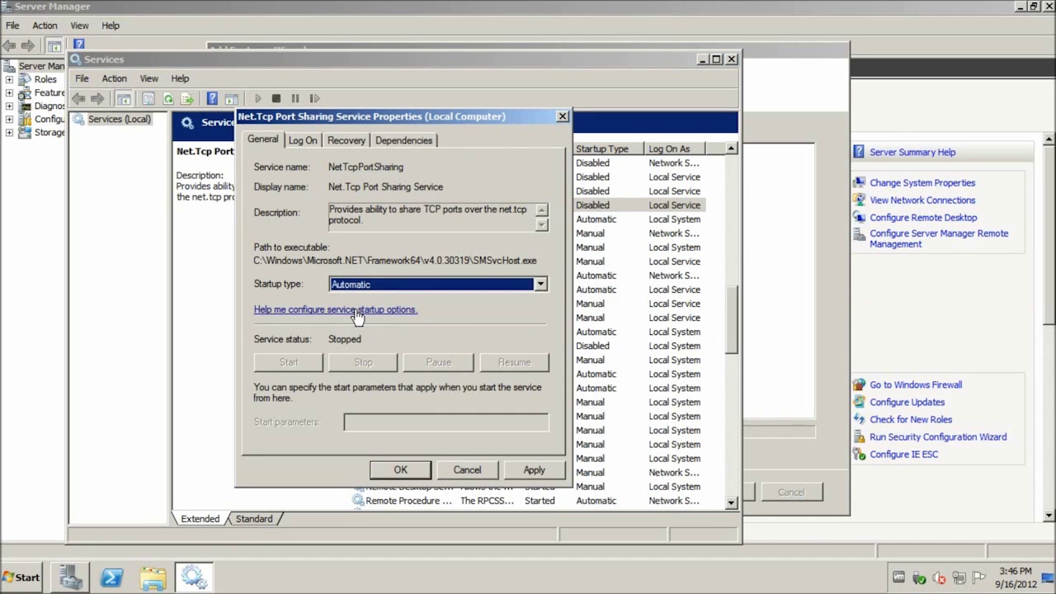
pyautogui.click(385, 472)
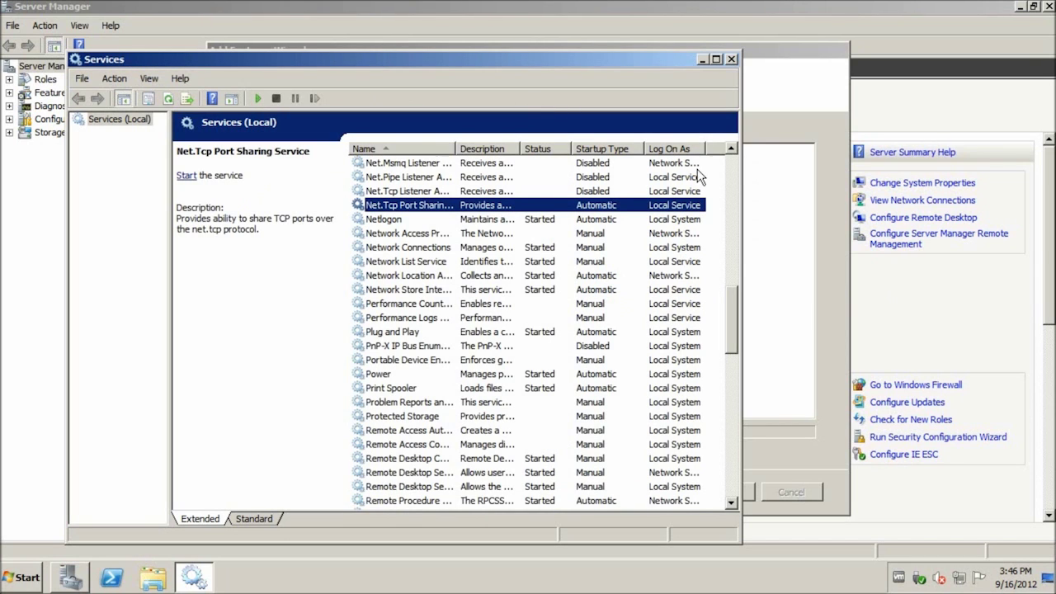
pyautogui.click(728, 62)
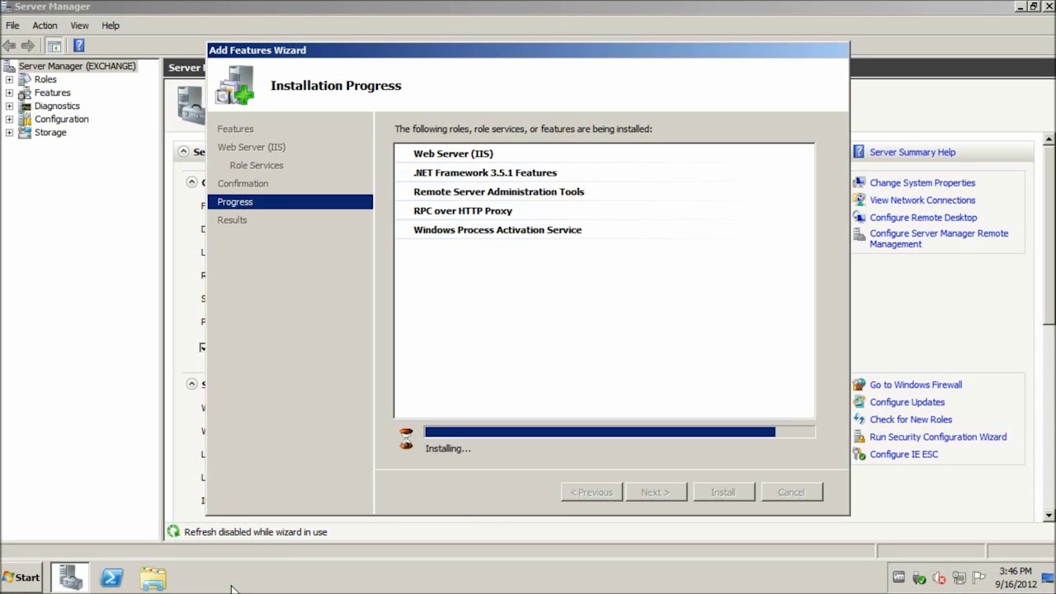
# - Switch to Internet Explorer and complete its first-run setup without using the recommended settings
pyautogui.click(33, 580)
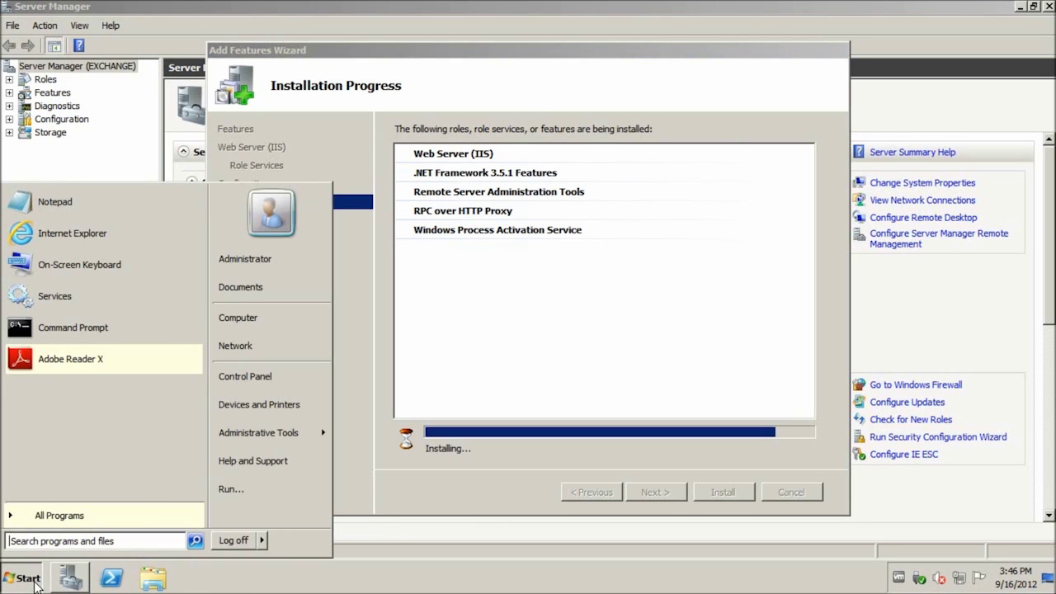
pyautogui.click(136, 239)
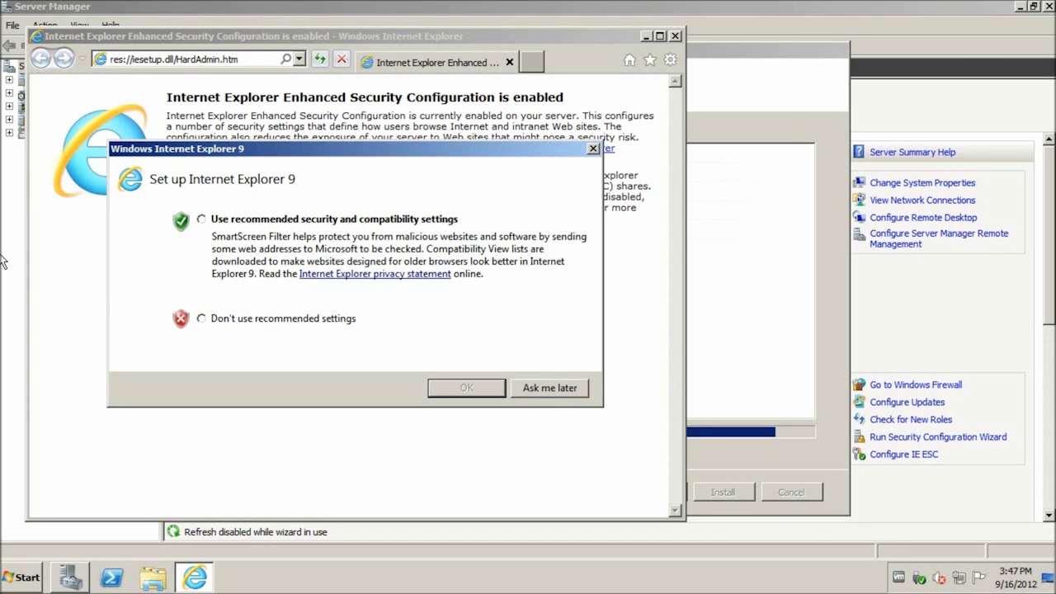
pyautogui.click(205, 320)
pyautogui.click(453, 390)
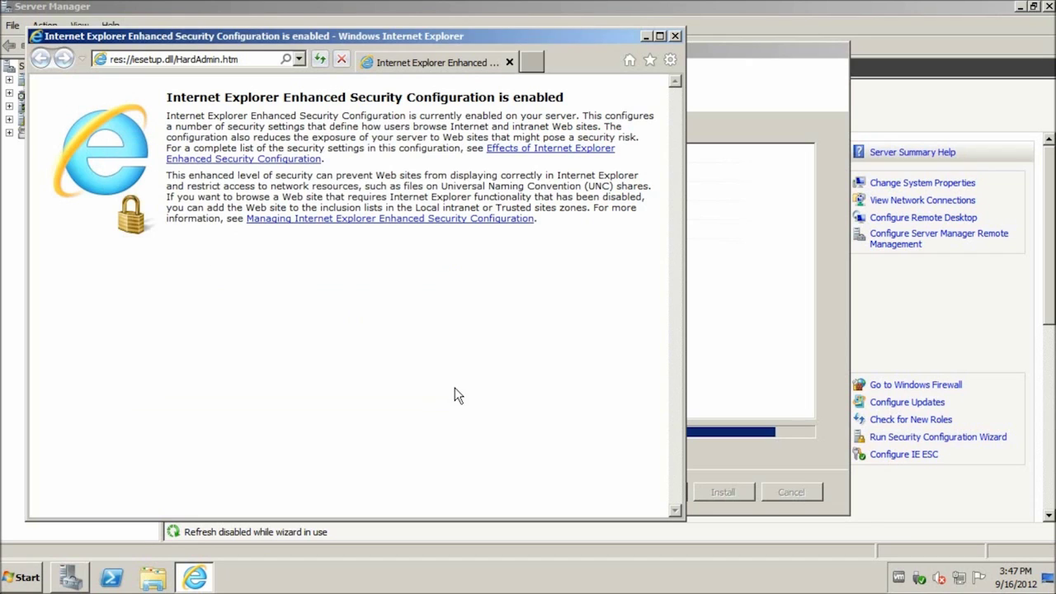
pyautogui.click(256, 60)
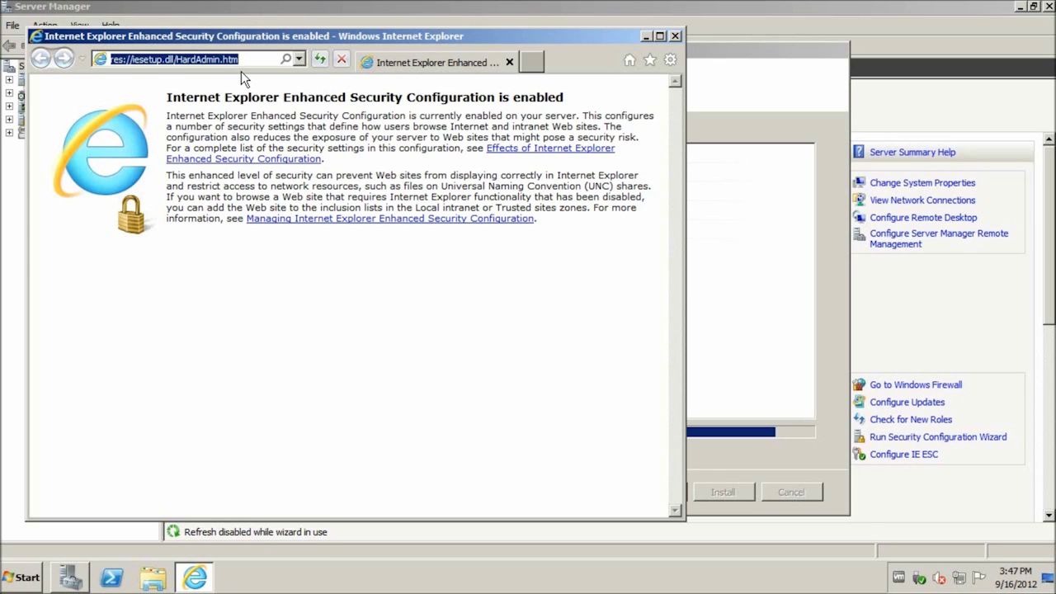
pyautogui.write('w')
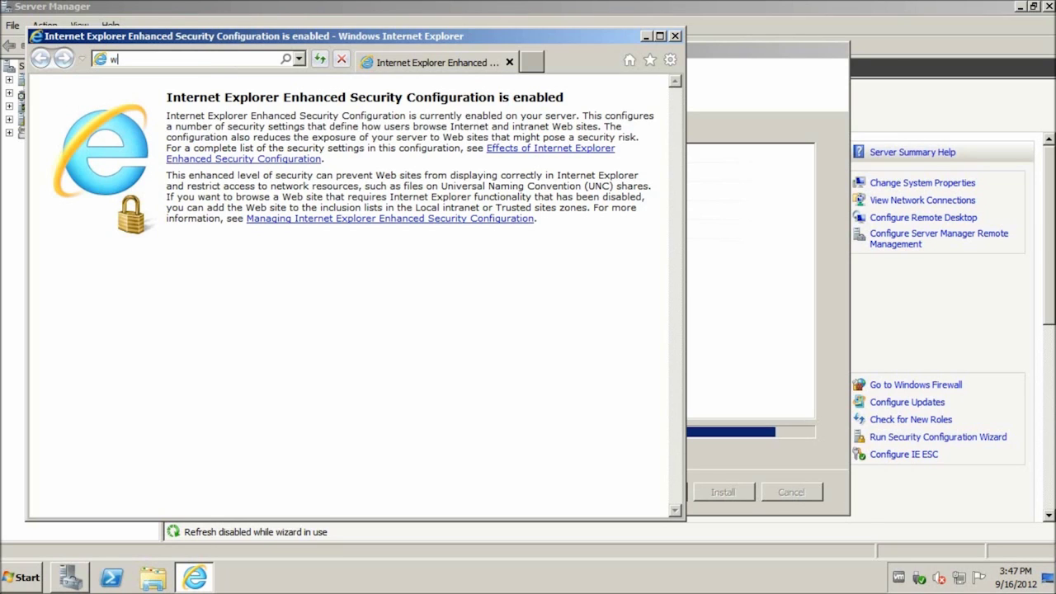
pyautogui.write('ww.microsoft.')
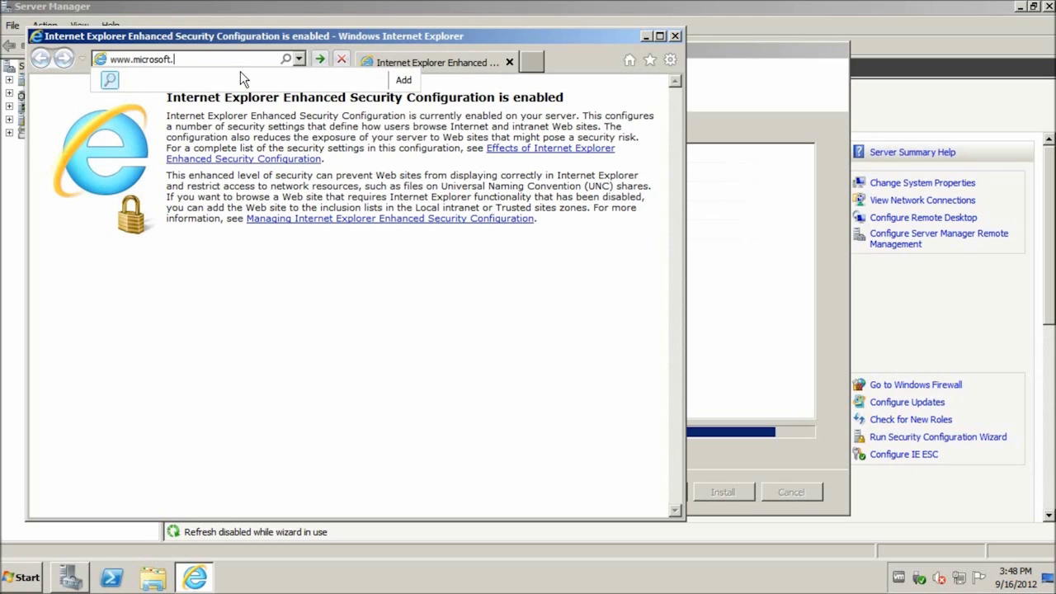
pyautogui.write('com/download/en/details.a')
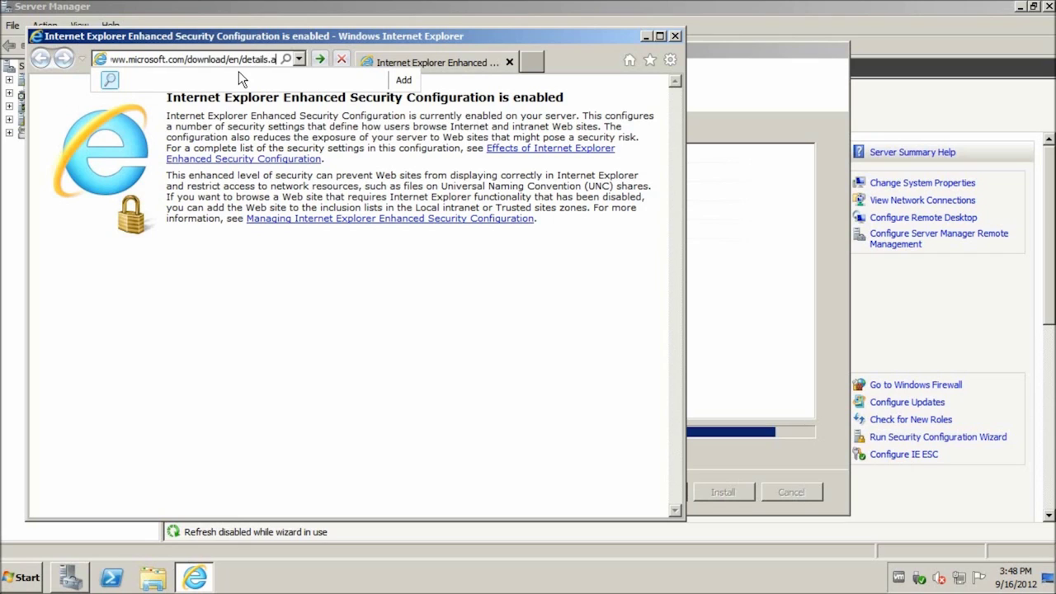
pyautogui.write('spx?id=')
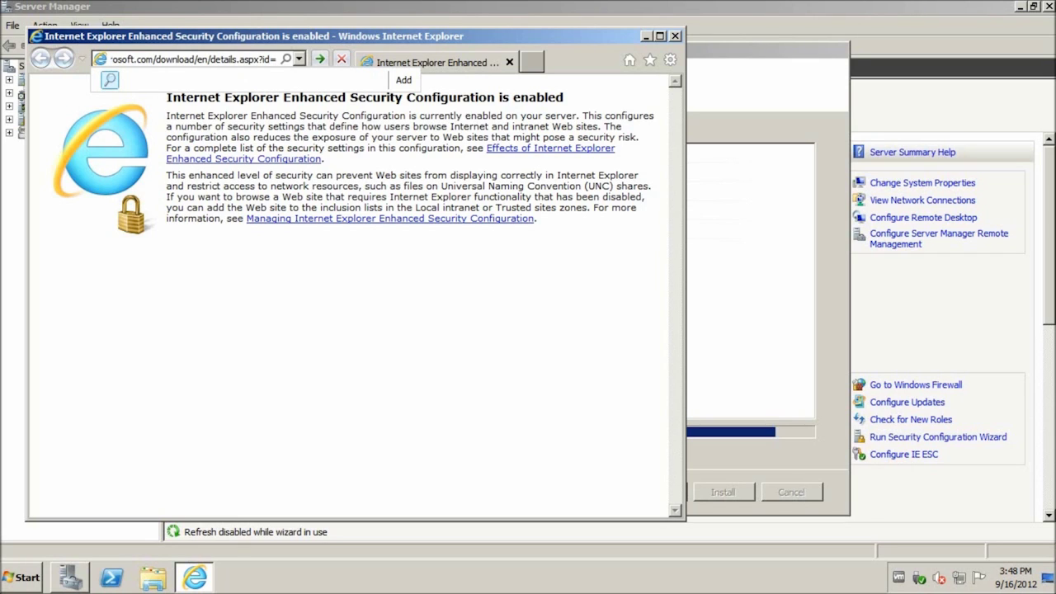
pyautogui.write('28190')
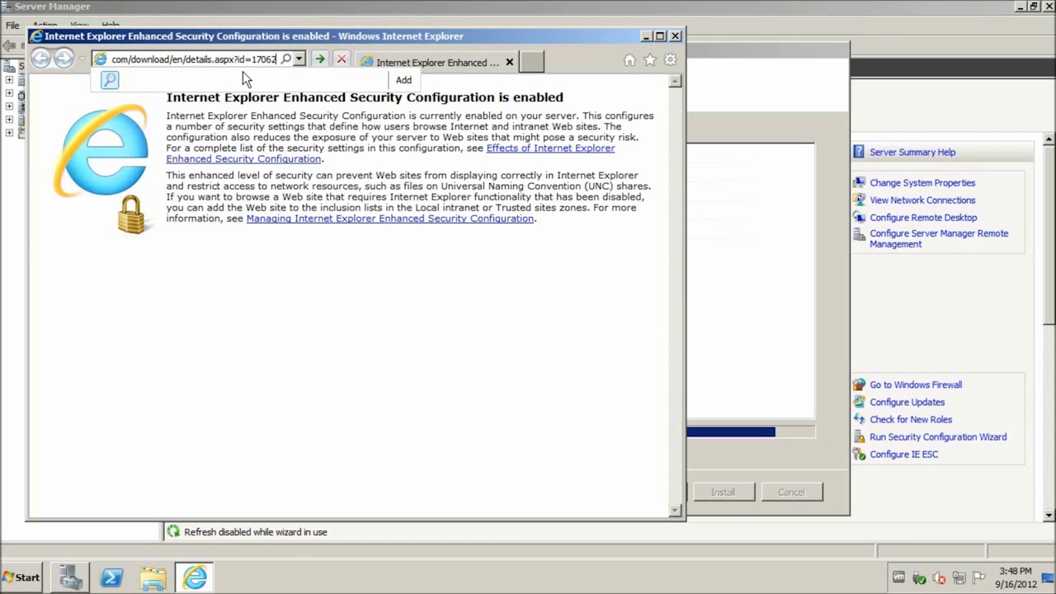
pyautogui.press('Return')
# - Try to download FilterPack64bit.exe from the Microsoft Office 2010 Filter Packs page
pyautogui.scroll(-1, 680, 181)
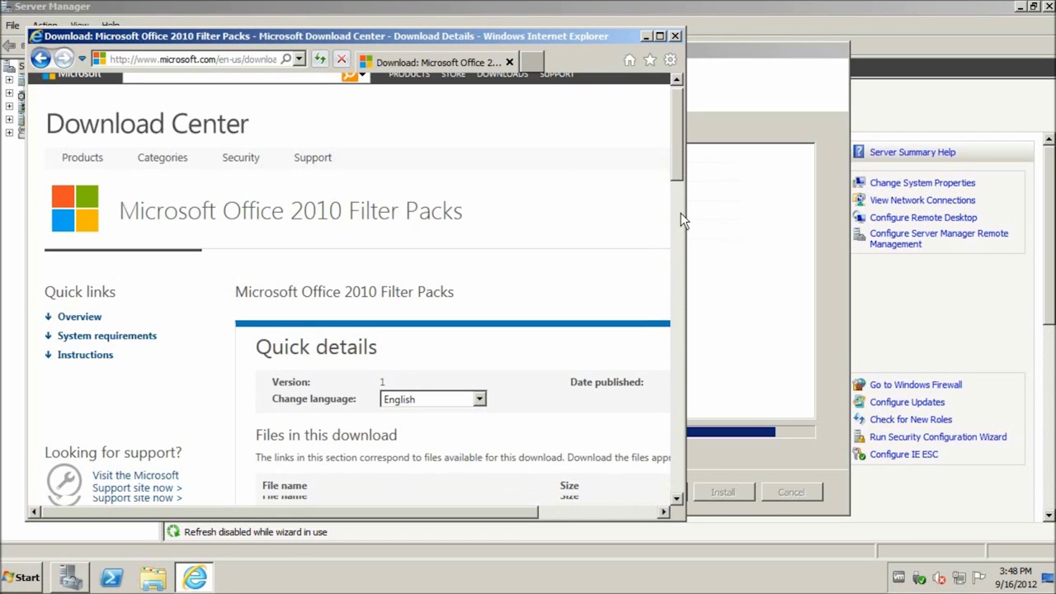
pyautogui.scroll(-3, 681, 220)
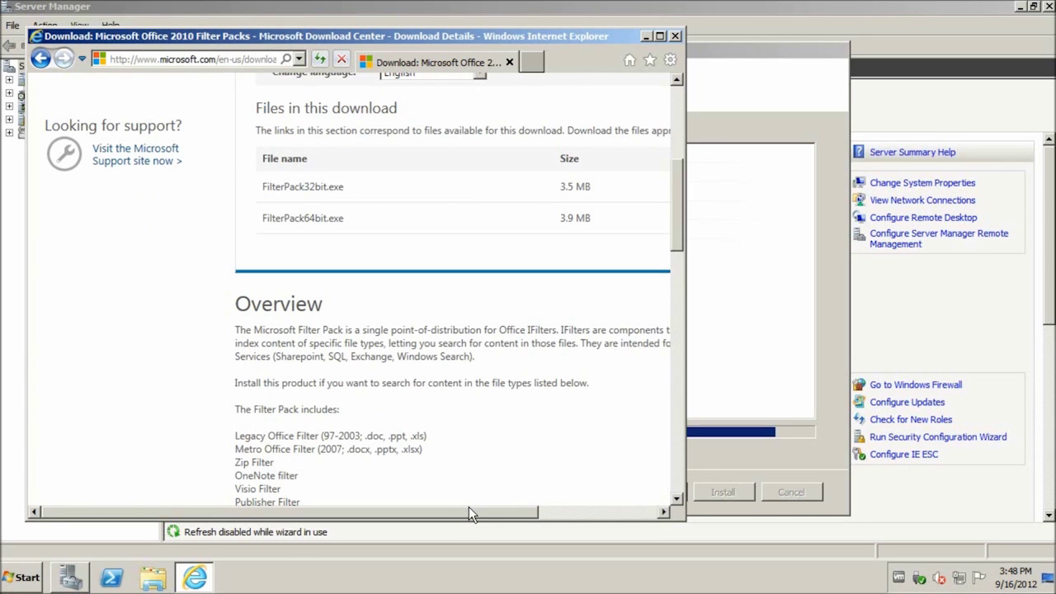
pyautogui.moveTo(452, 520); pyautogui.dragTo(554, 503)
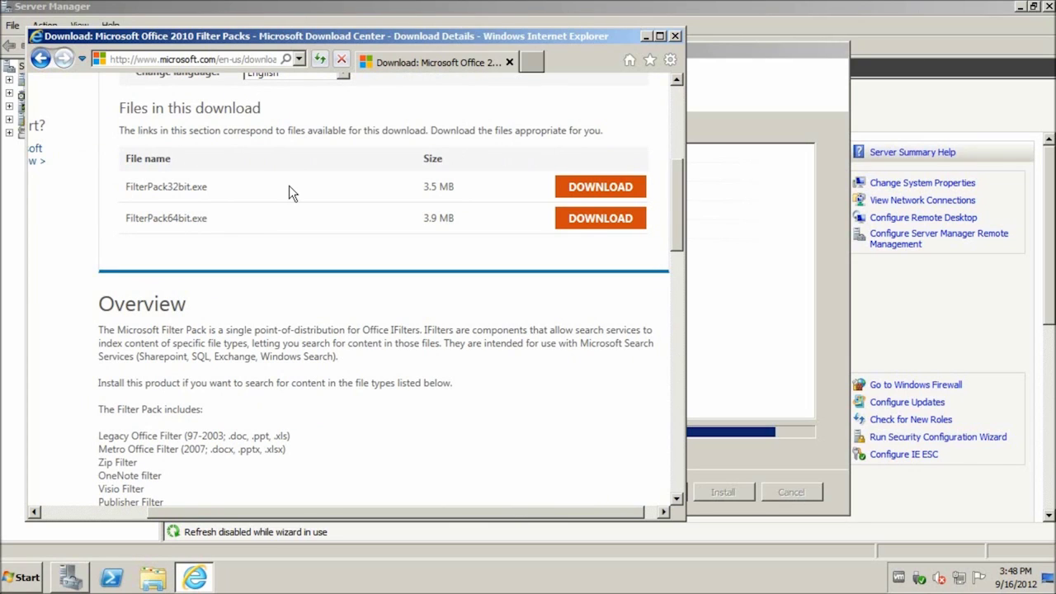
pyautogui.click(563, 231)
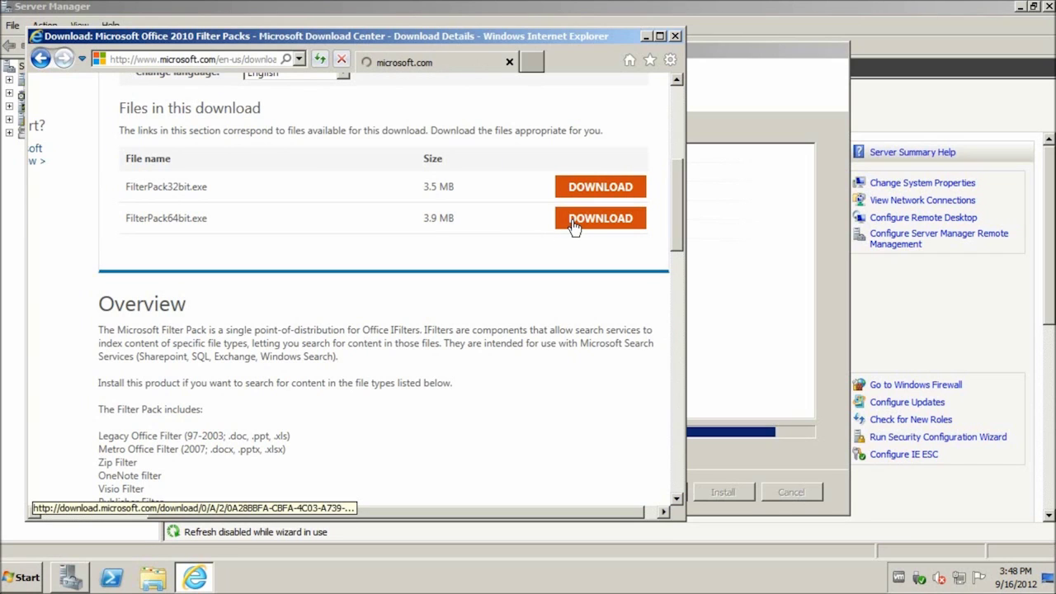
pyautogui.click(641, 338)
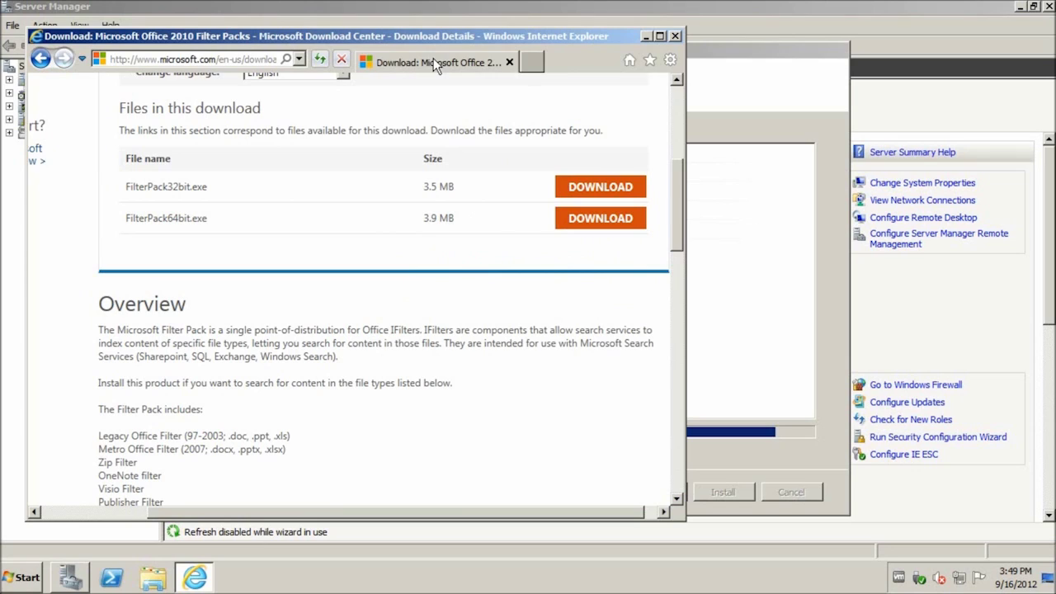
# - Copy the address of the Office 2010 Filter Packs download page and close the browser
pyautogui.click(234, 57)
pyautogui.hotkey('ctrl', 'c')
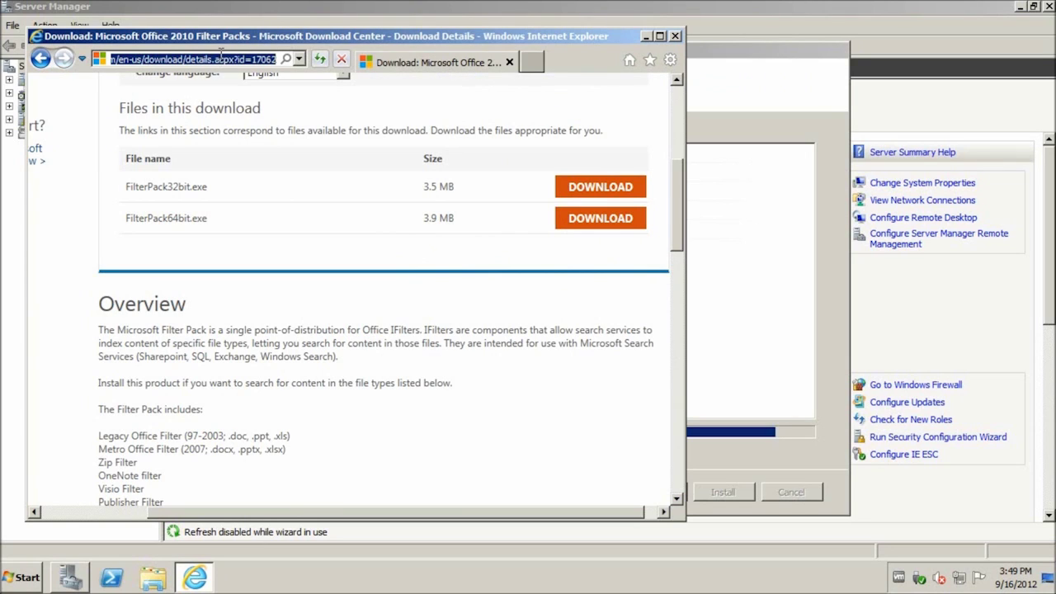
pyautogui.click(676, 36)
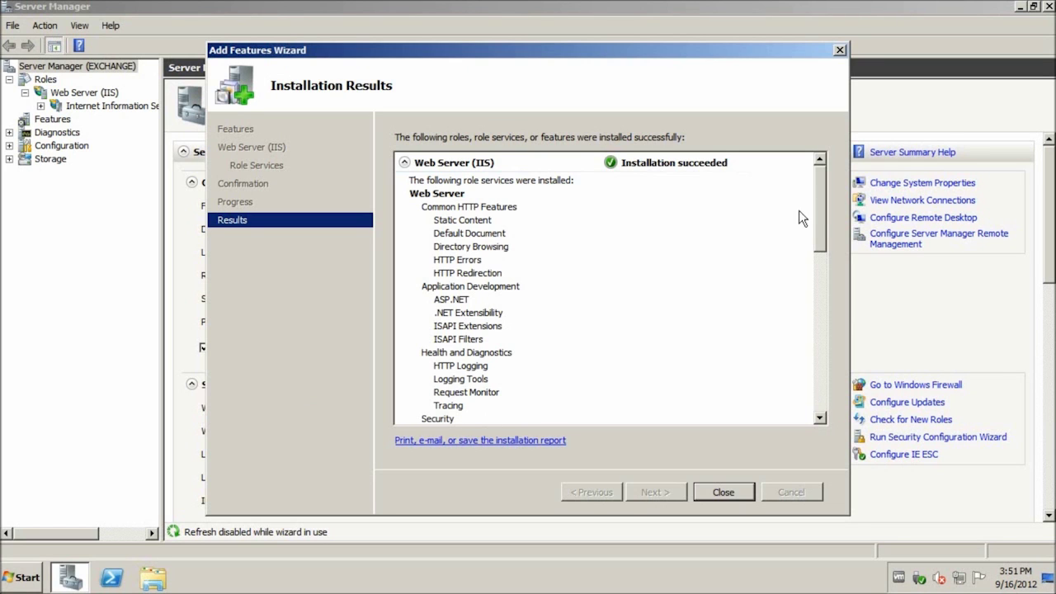
# - Review the feature installation results through to the end of the list and close the Add Features Wizard
pyautogui.moveTo(825, 197); pyautogui.dragTo(800, 373)
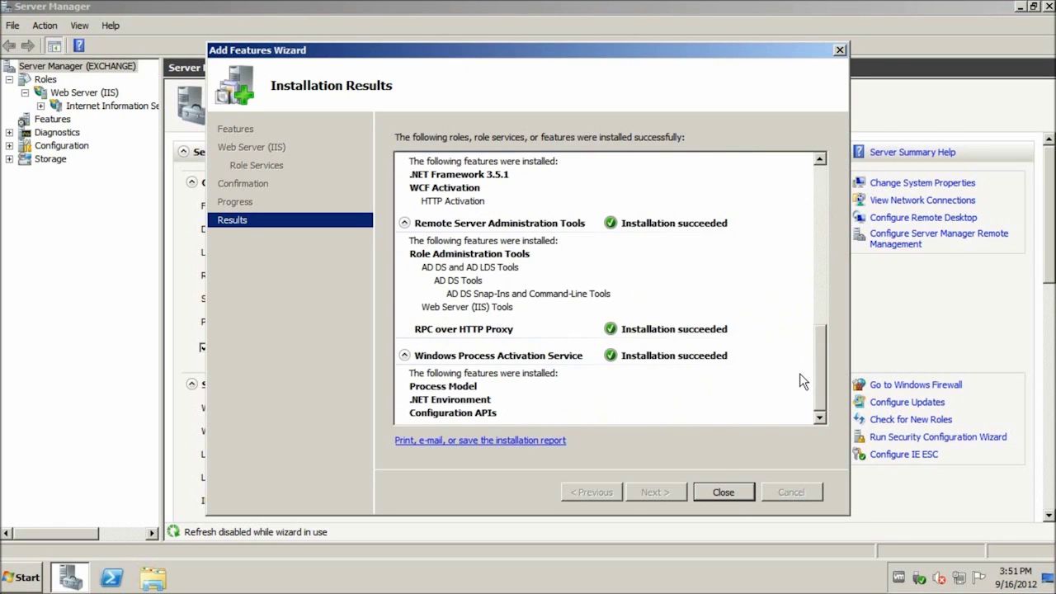
pyautogui.click(730, 492)
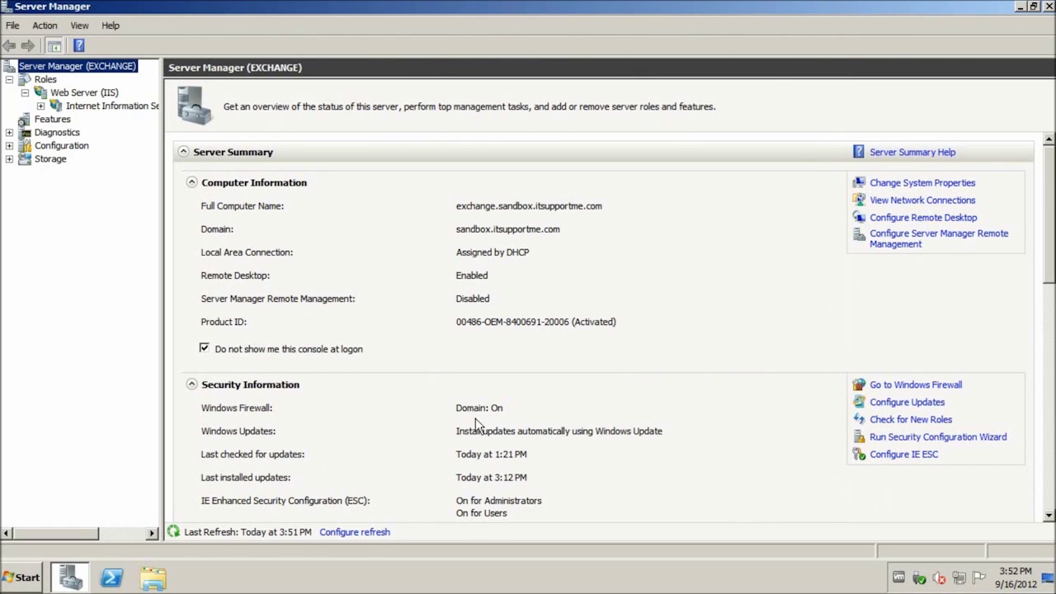
# - Open Active Directory Users and Computers and display the Users container of the sandbox.itsupportme.com domain
pyautogui.click(43, 577)
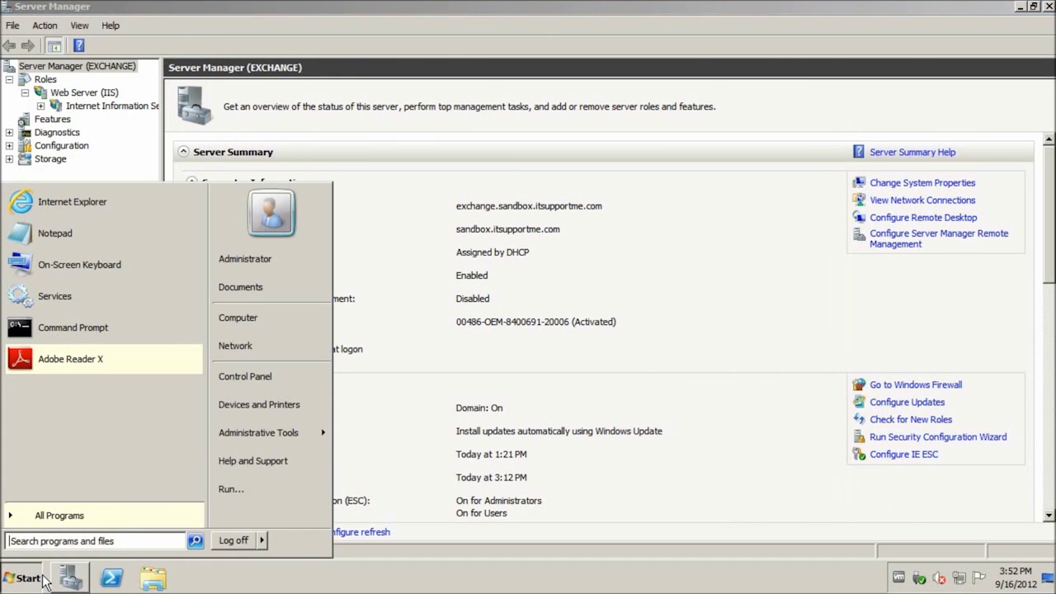
pyautogui.moveTo(289, 437)
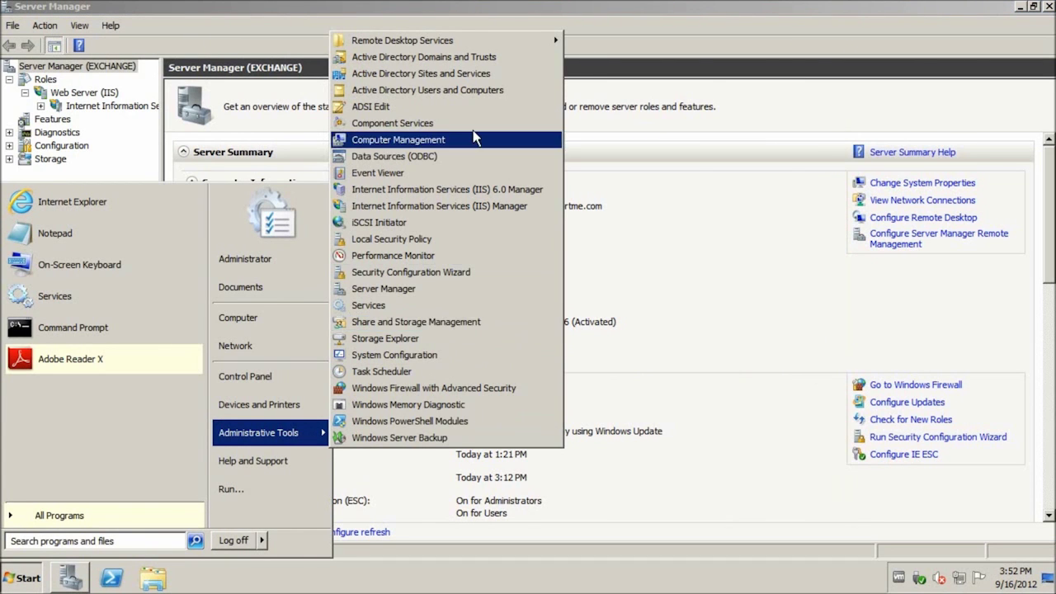
pyautogui.click(421, 92)
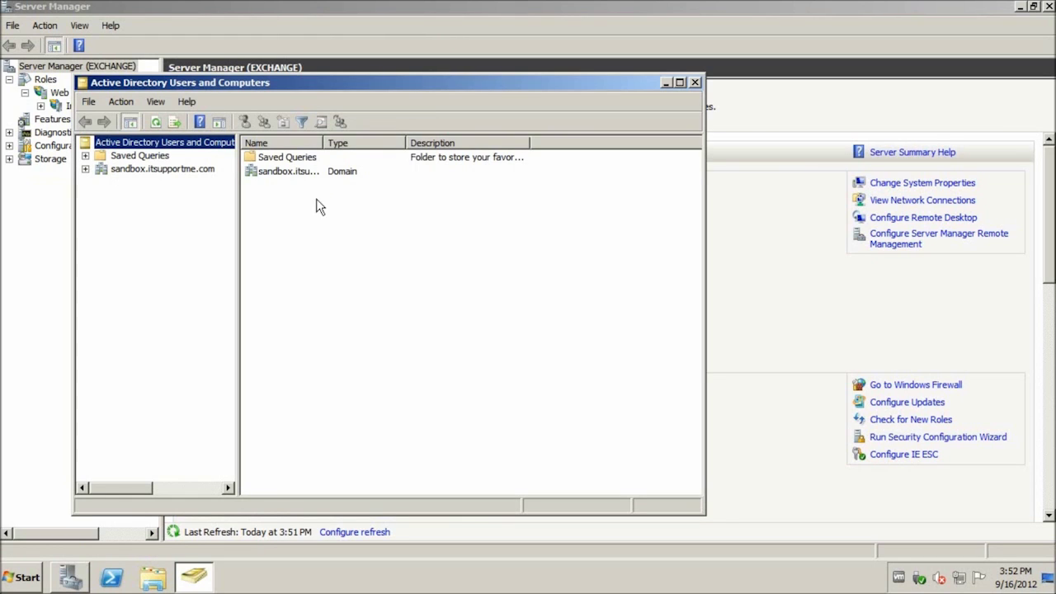
pyautogui.click(85, 169)
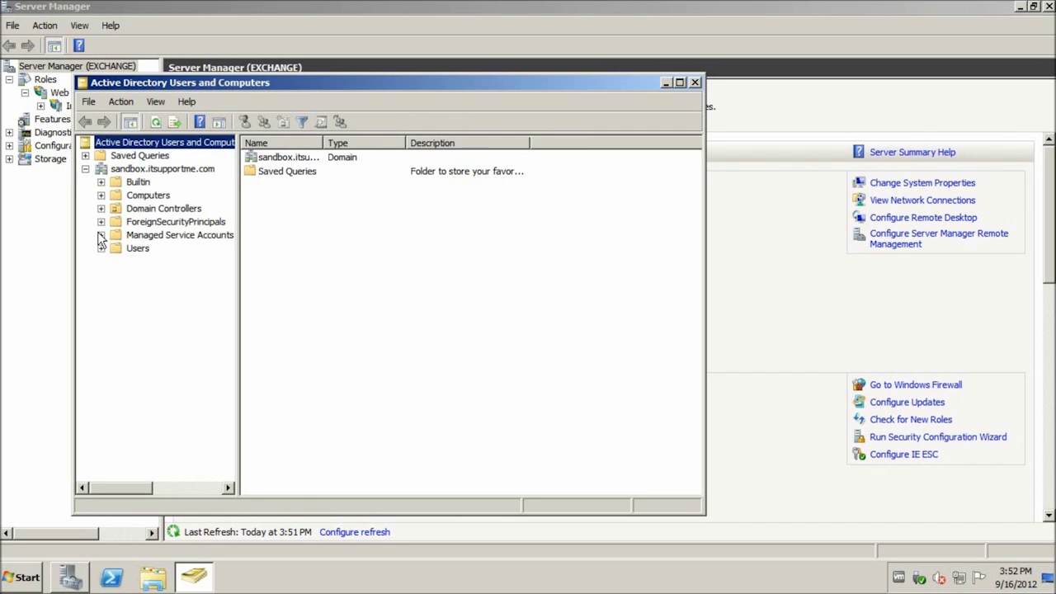
pyautogui.click(99, 249)
pyautogui.click(137, 249)
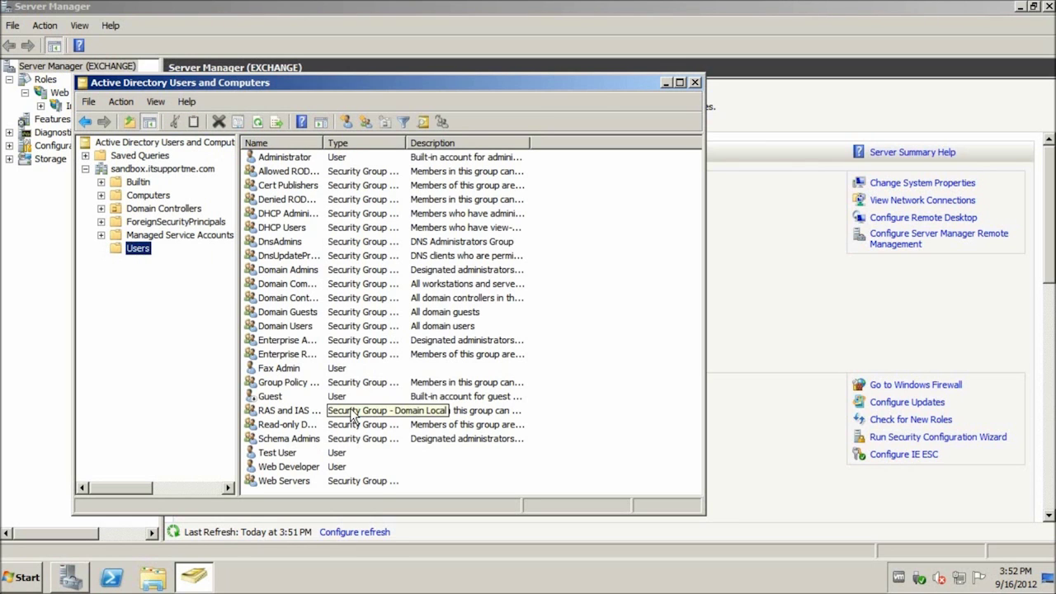
# - Locate the Enterprise Admins and Schema Admins groups and the Administrator account, and close Active Directory Users and Computers
pyautogui.click(305, 345)
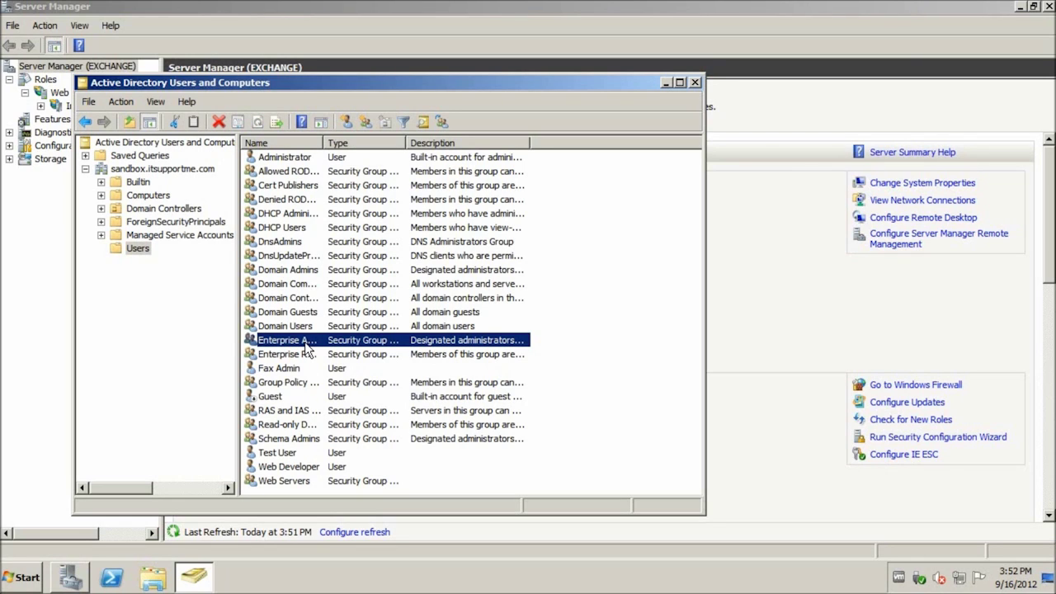
pyautogui.click(302, 450)
pyautogui.click(303, 444)
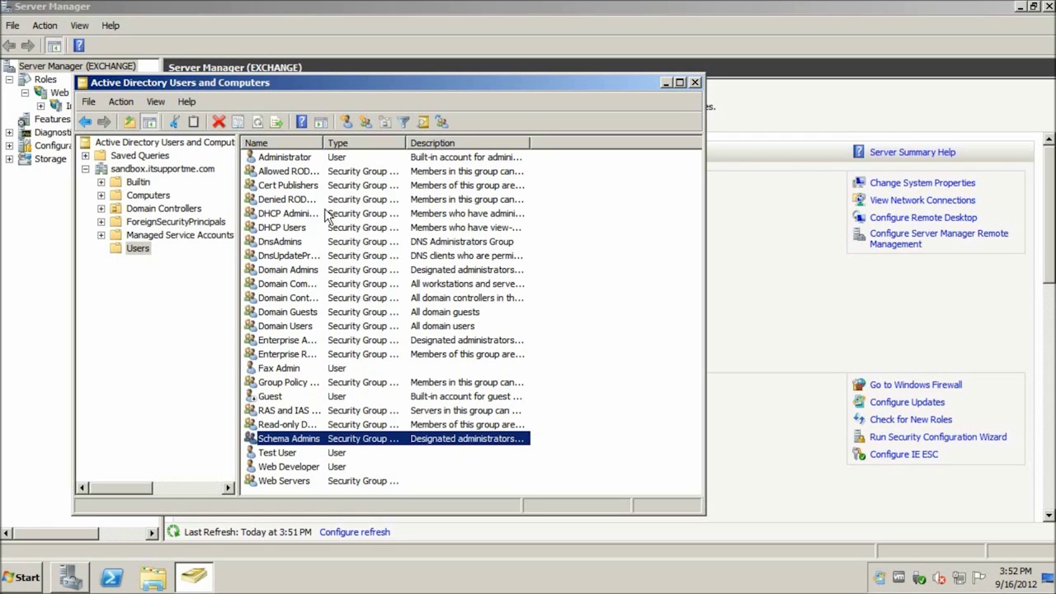
pyautogui.click(282, 158)
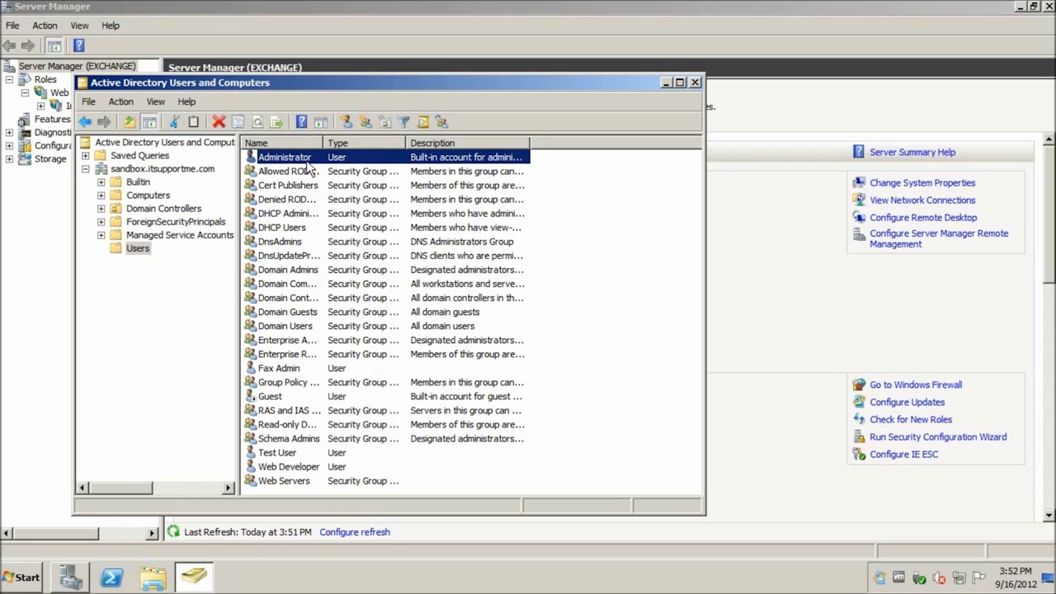
pyautogui.click(695, 83)
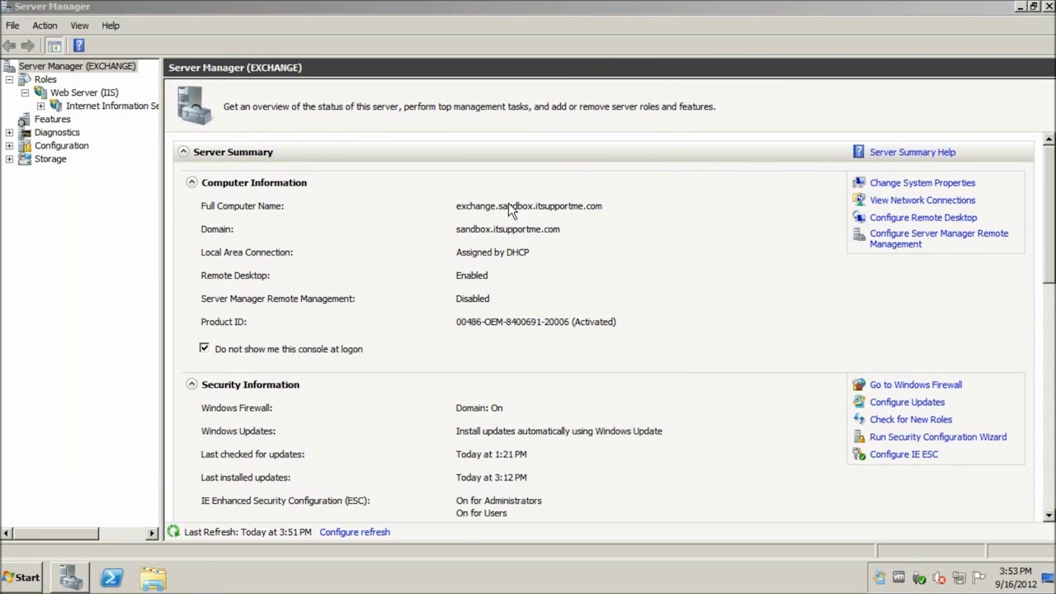
# - Turn off Internet Explorer Enhanced Security Configuration for both administrators and users
pyautogui.click(917, 457)
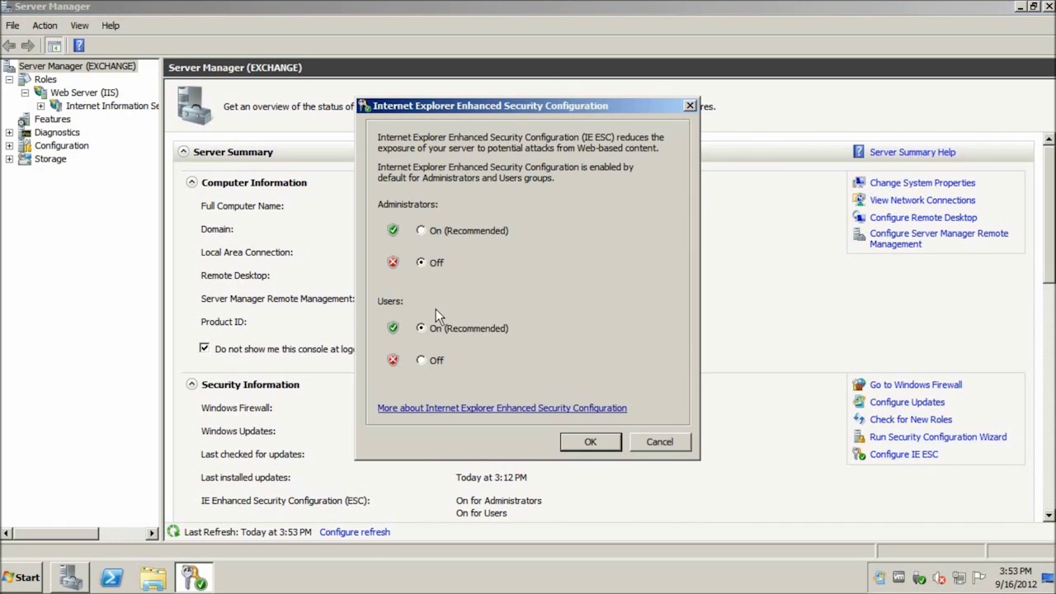
pyautogui.click(598, 446)
pyautogui.click(588, 440)
# - Switch to Internet Explorer and load the Office 2010 Filter Packs page from the copied address
pyautogui.click(21, 578)
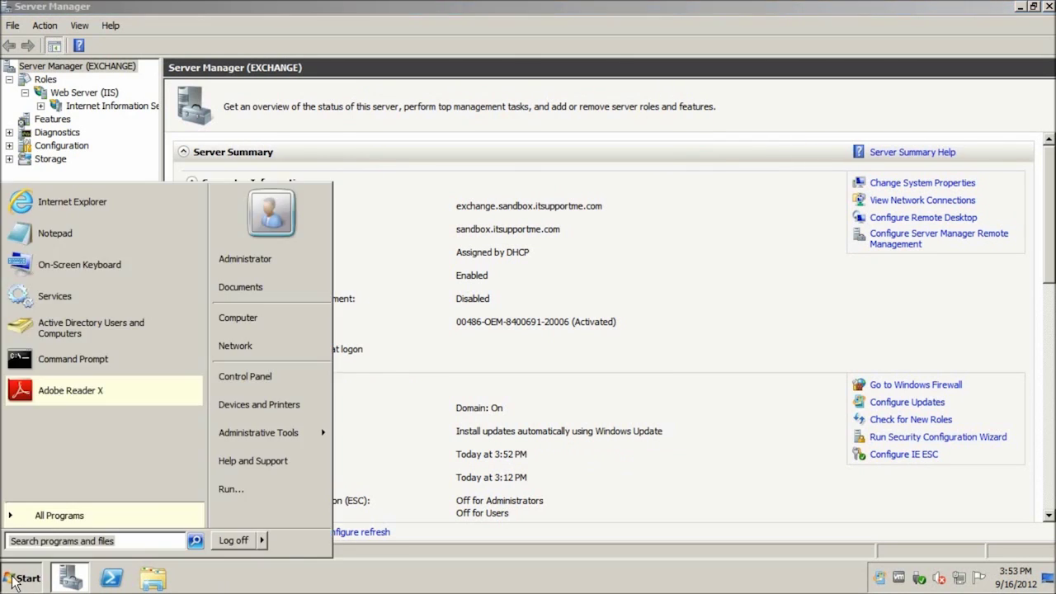
pyautogui.click(122, 206)
pyautogui.click(249, 59)
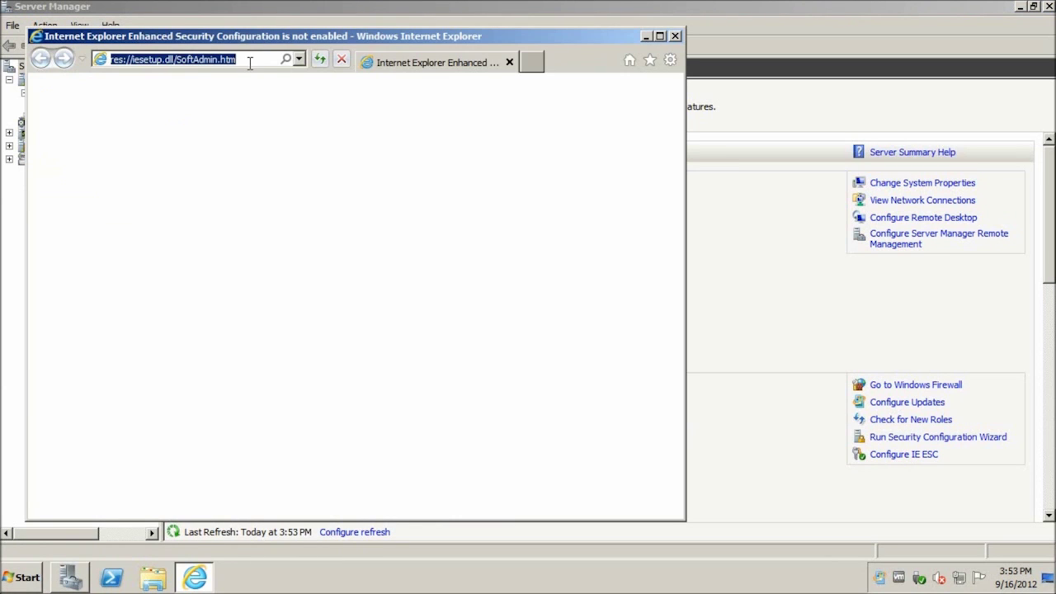
pyautogui.hotkey('ctrl', 'v')
pyautogui.press('Return')
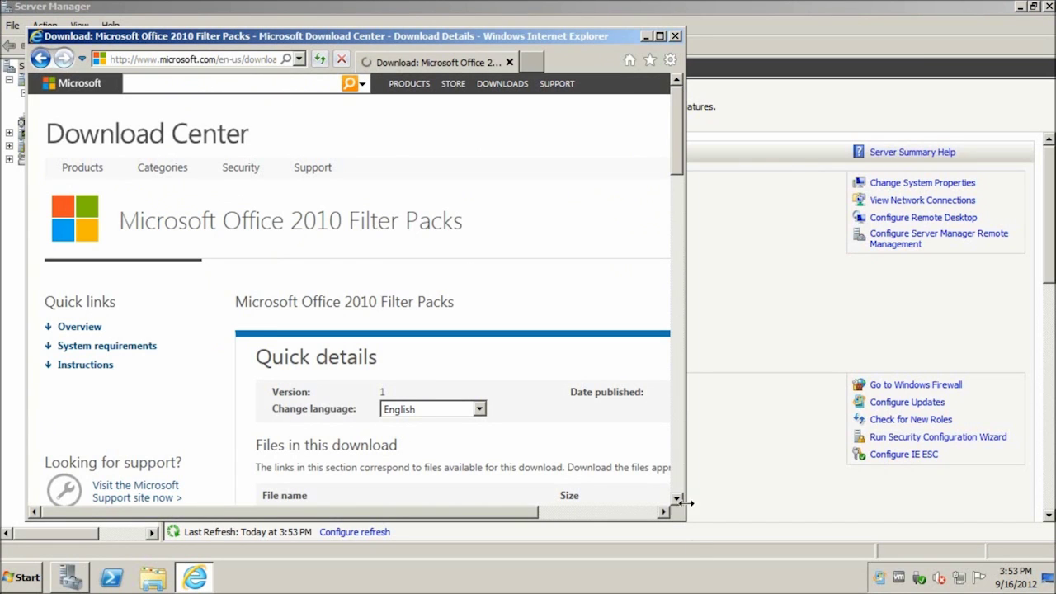
# - Maximize the browser window, then download and run FilterPack64bit.exe
pyautogui.click(660, 35)
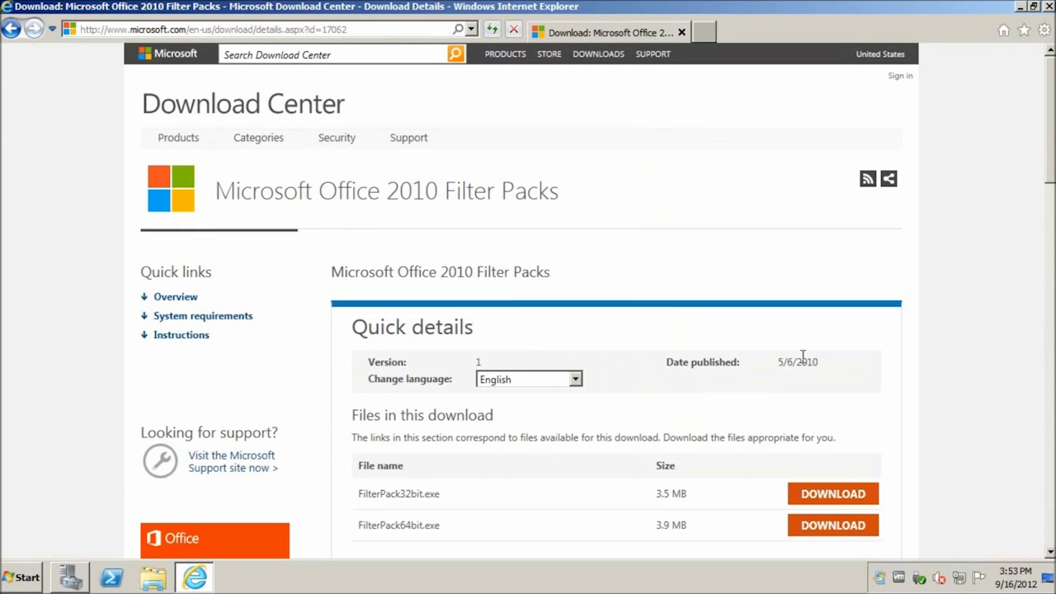
pyautogui.click(842, 528)
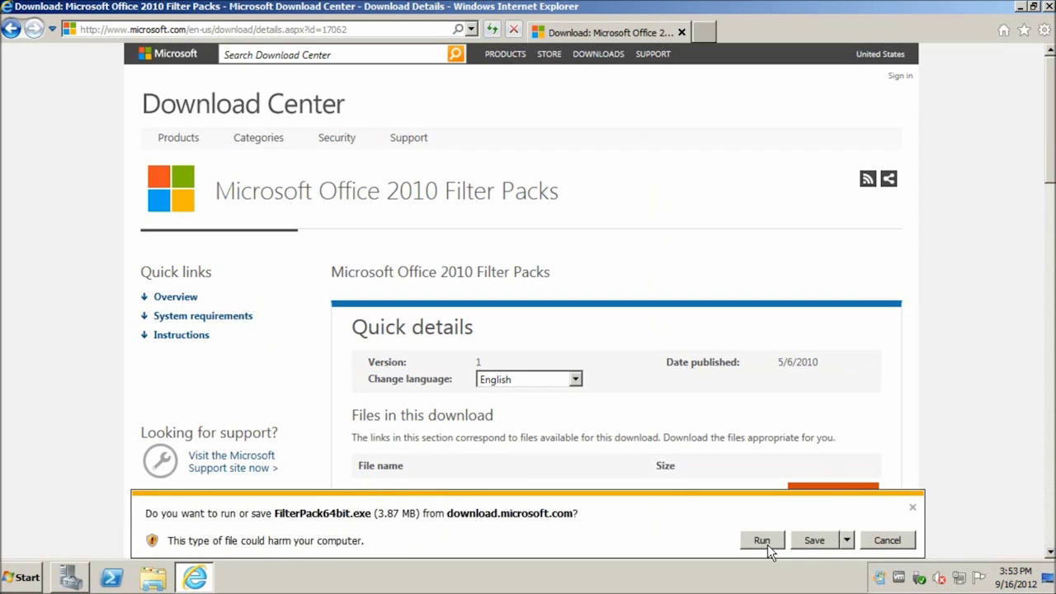
pyautogui.click(761, 541)
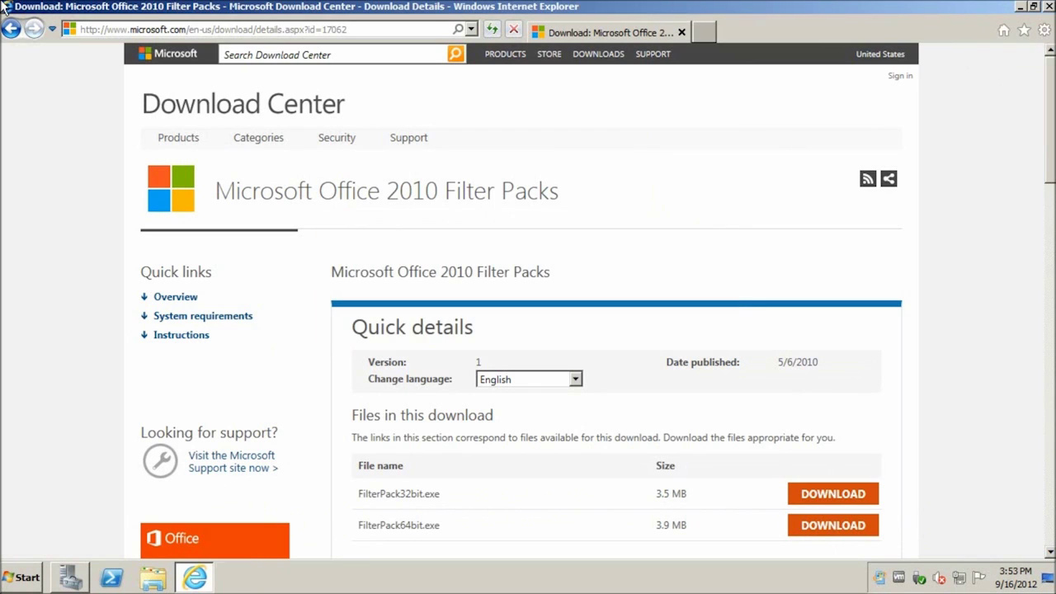
# - Close Internet Explorer and Server Manager to uncover the Microsoft Filter Pack 2.0 setup wizard
pyautogui.click(1049, 7)
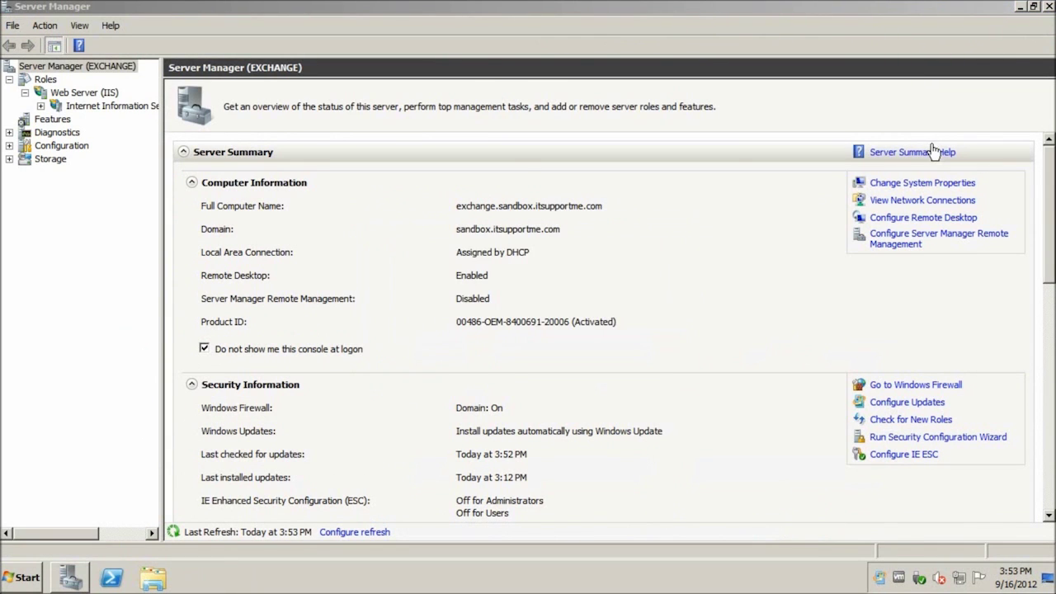
pyautogui.click(1049, 7)
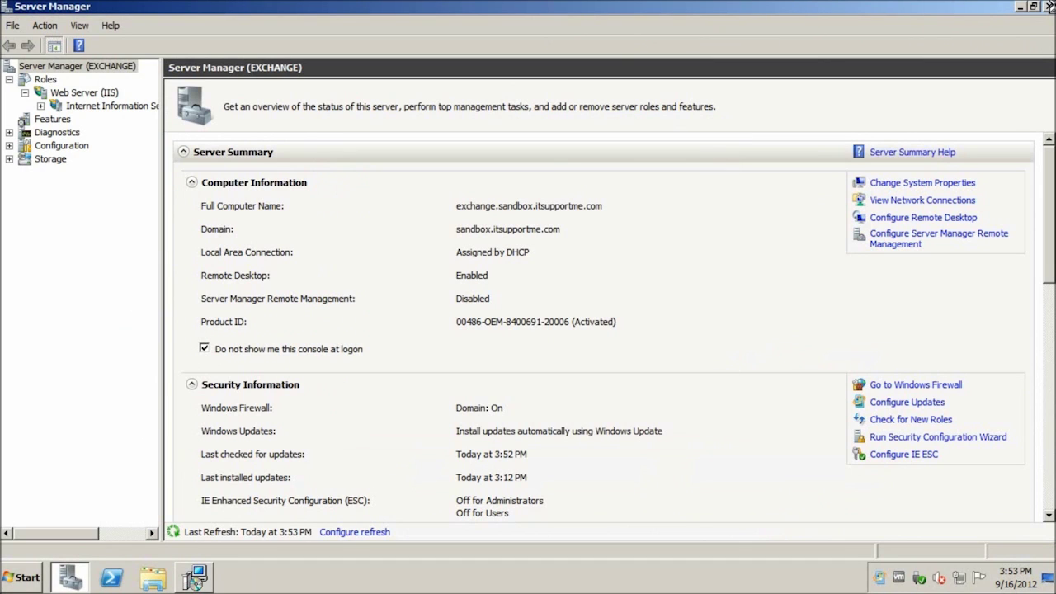
pyautogui.click(1049, 6)
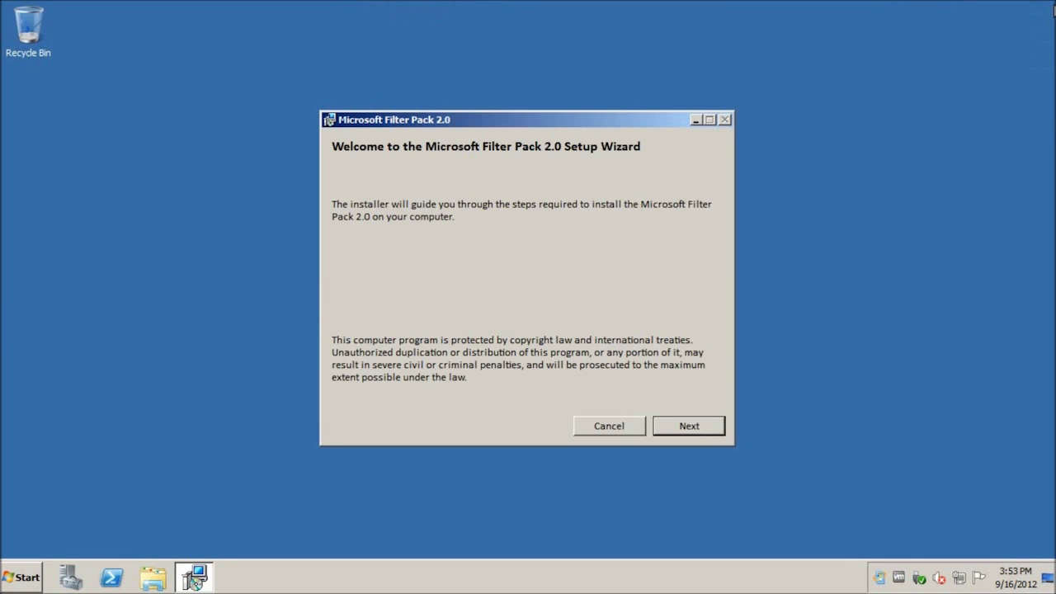
# - Accept the Microsoft Filter Pack 2.0 license terms and start its installation
pyautogui.click(722, 421)
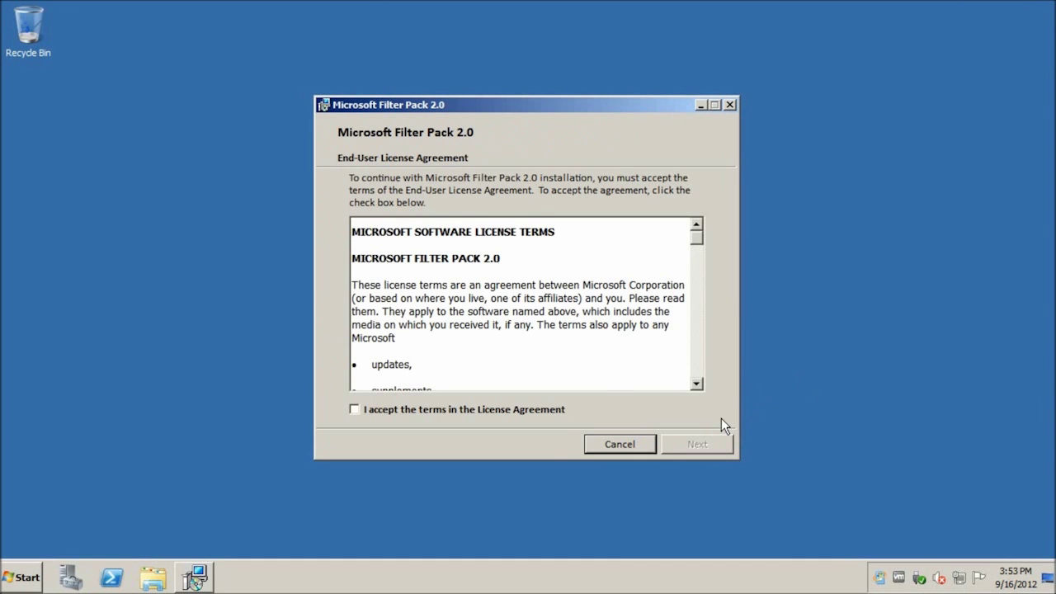
pyautogui.click(440, 409)
pyautogui.click(709, 444)
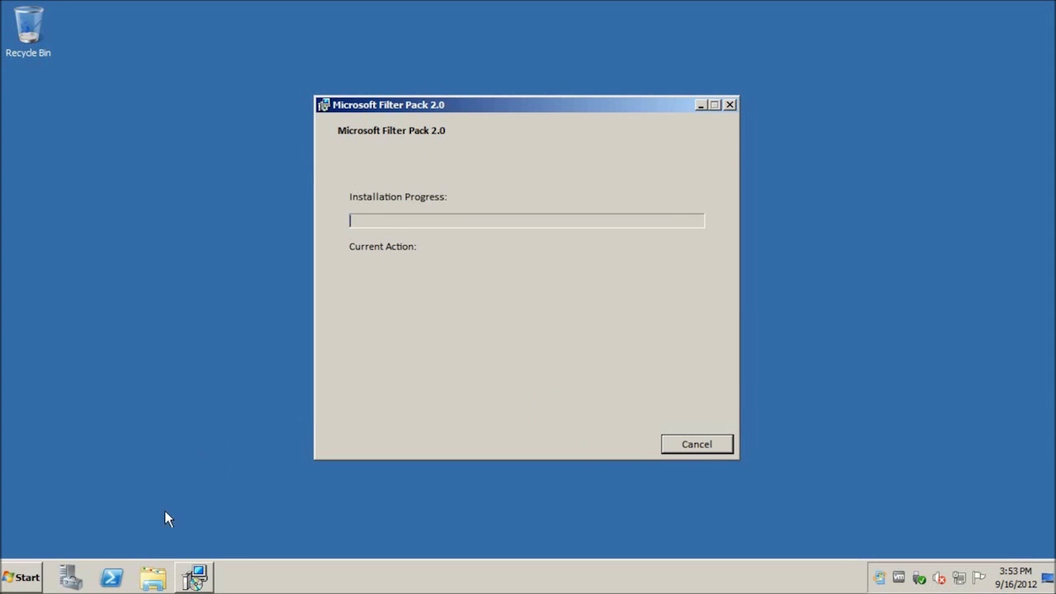
# - Open the Computer window during the installation and dismiss the Filter Pack completion message
pyautogui.click(25, 578)
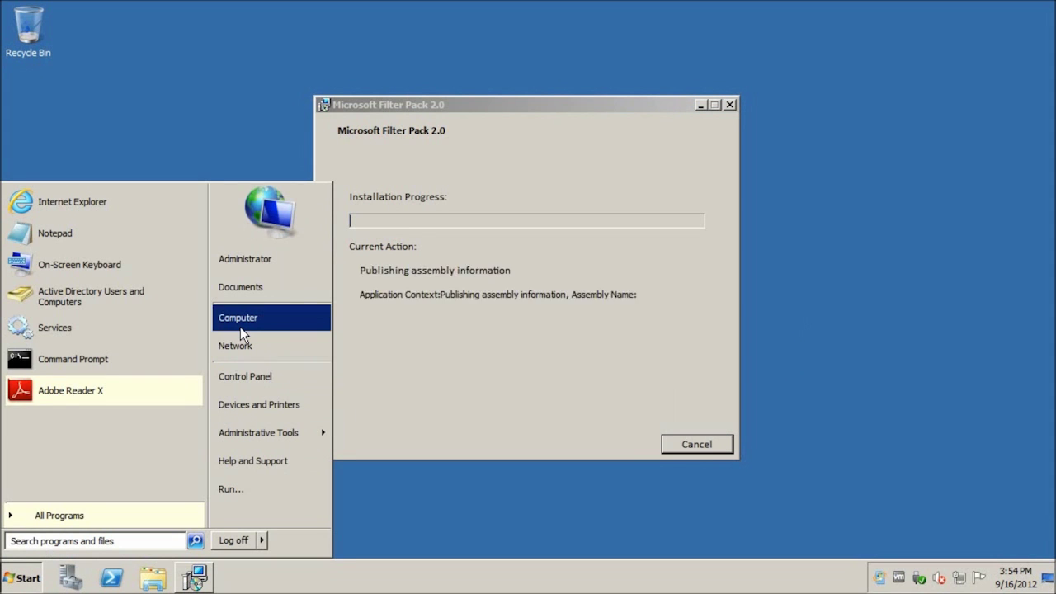
pyautogui.press('Escape')
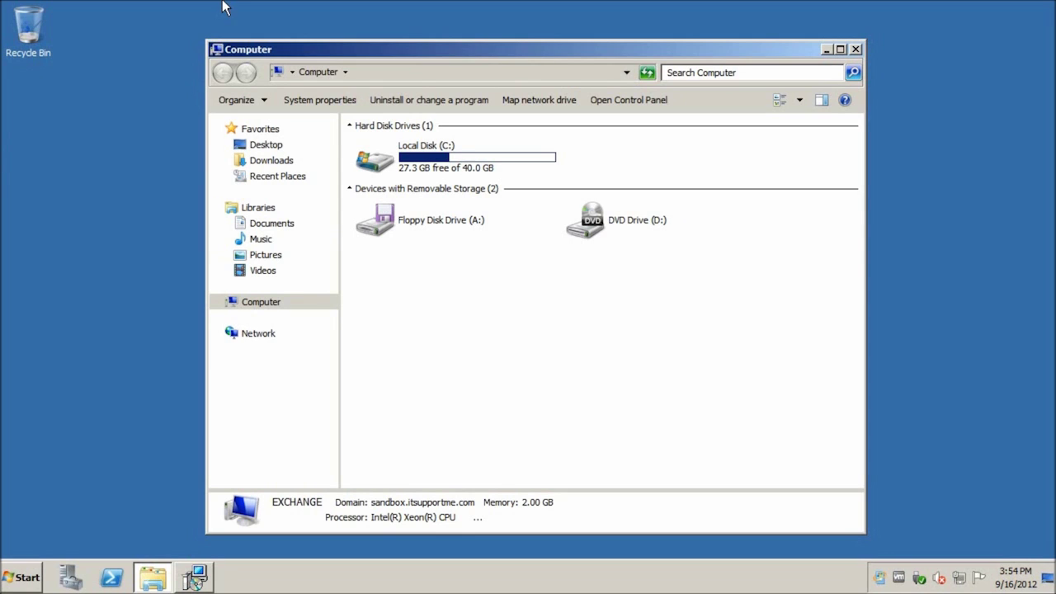
pyautogui.click(195, 582)
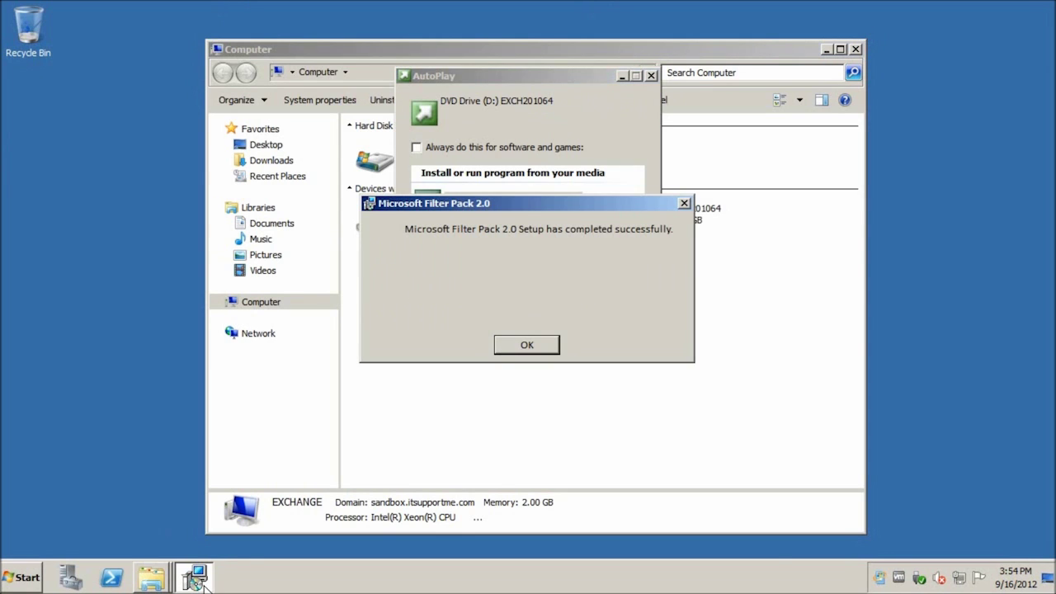
pyautogui.click(548, 345)
# - Launch Exchange Server 2010 setup from the DVD, choose only the DVD languages, and start the Microsoft Exchange installation
pyautogui.click(501, 201)
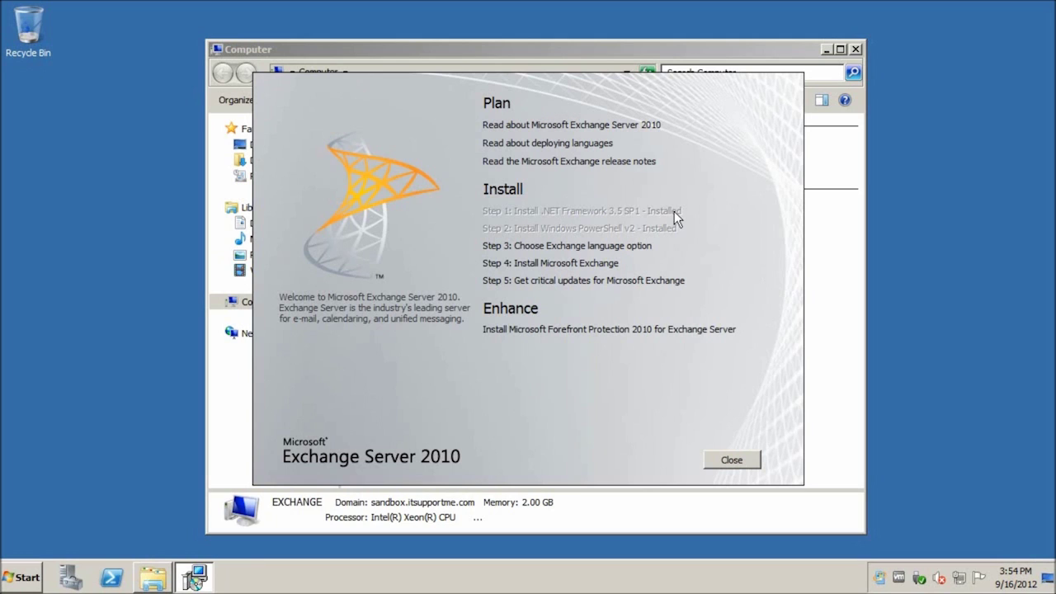
pyautogui.click(558, 247)
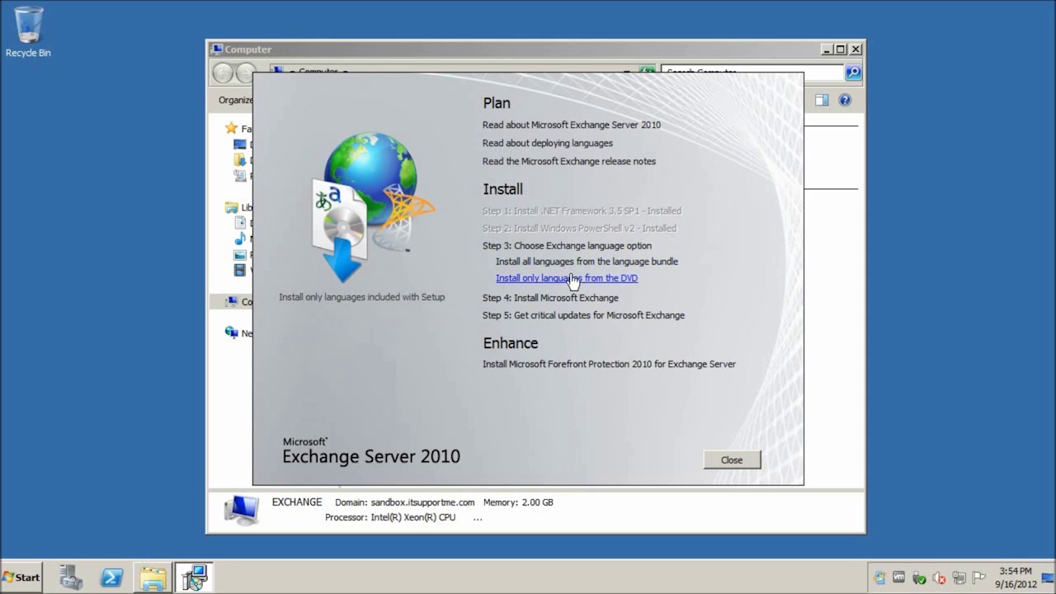
pyautogui.click(548, 279)
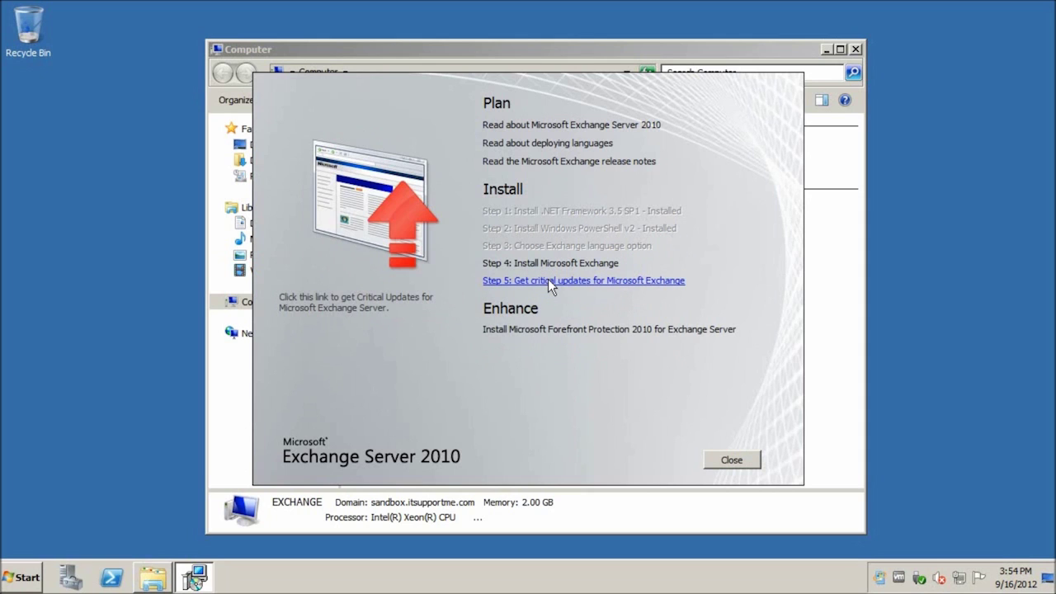
pyautogui.click(544, 265)
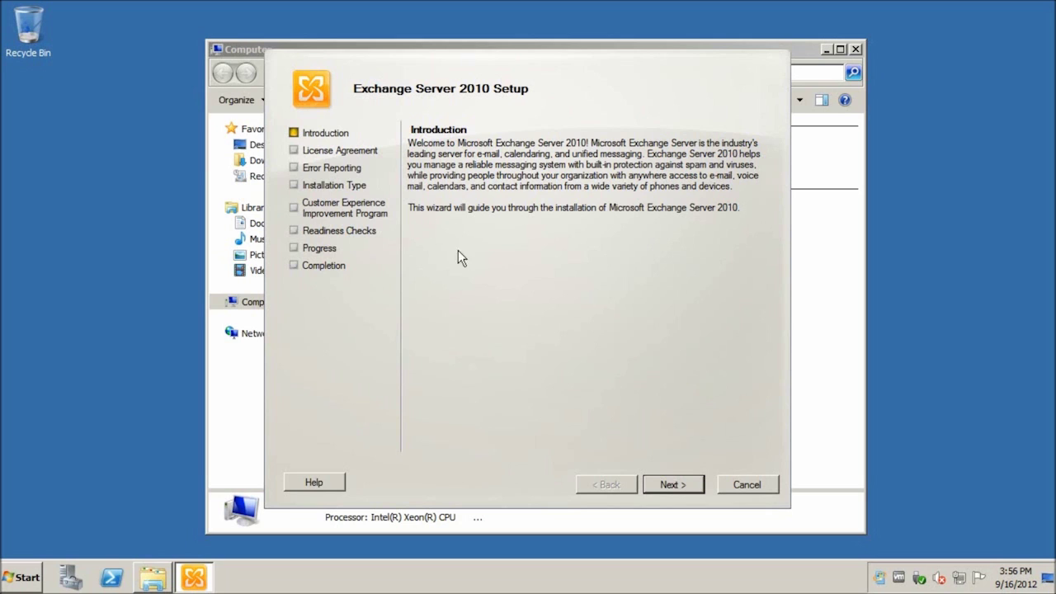
# - Accept the Exchange license agreement and continue with error reporting enabled and the Typical Exchange Server Installation
pyautogui.click(674, 485)
pyautogui.click(543, 380)
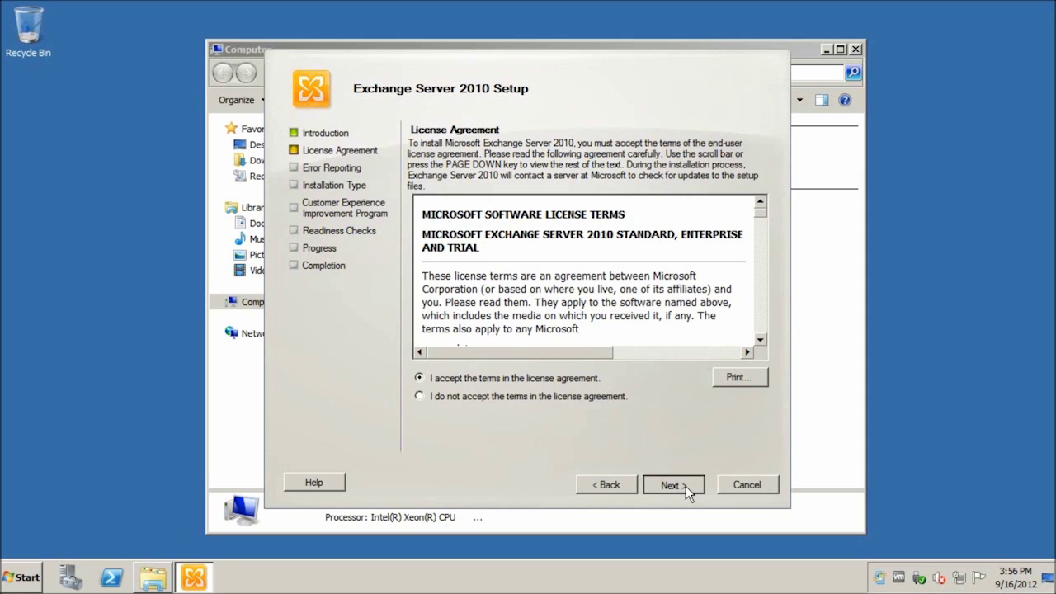
pyautogui.click(686, 487)
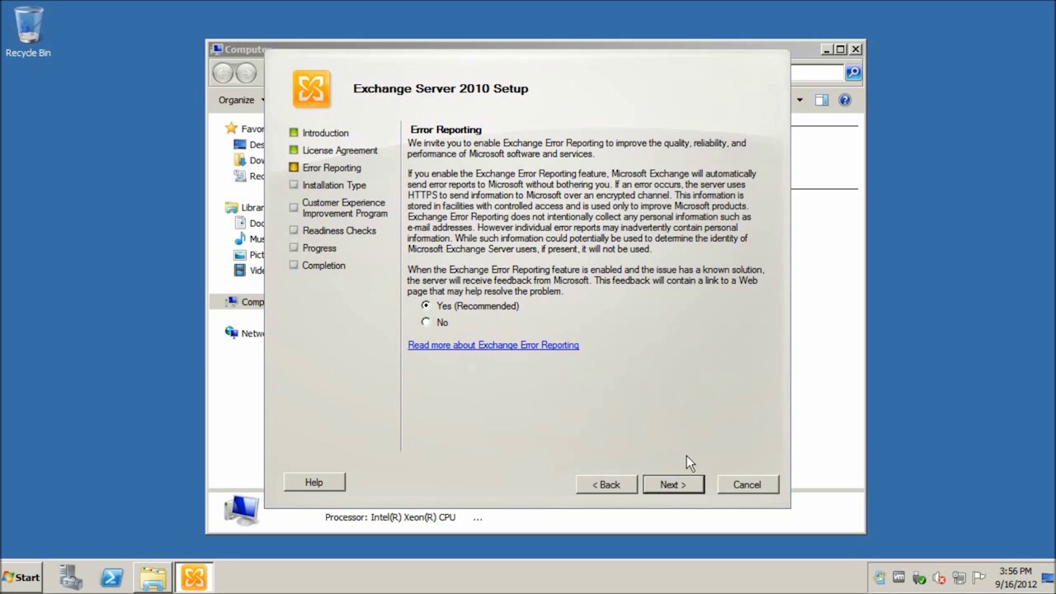
pyautogui.click(689, 481)
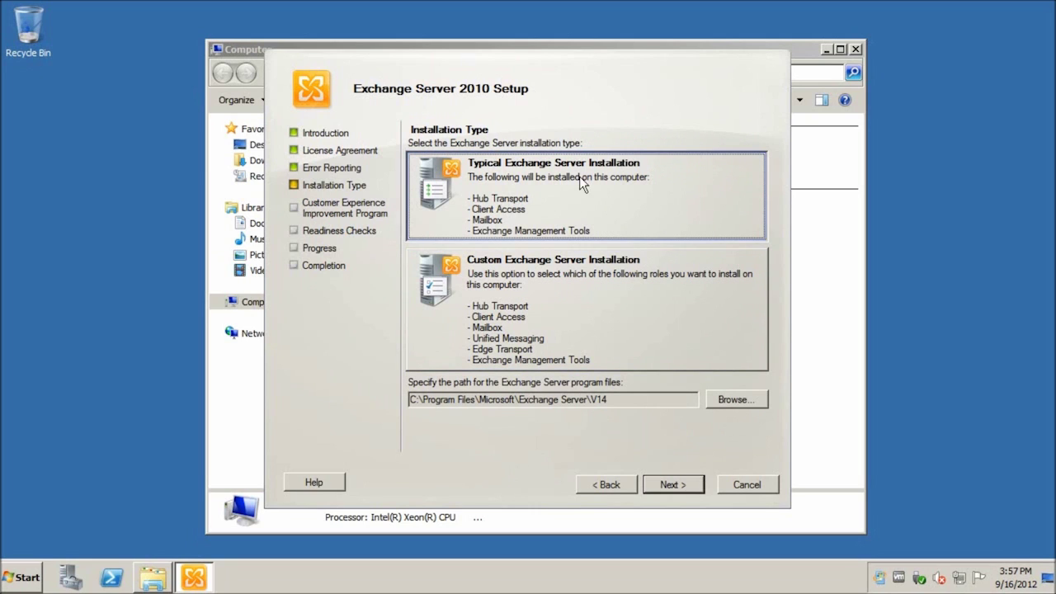
pyautogui.click(676, 486)
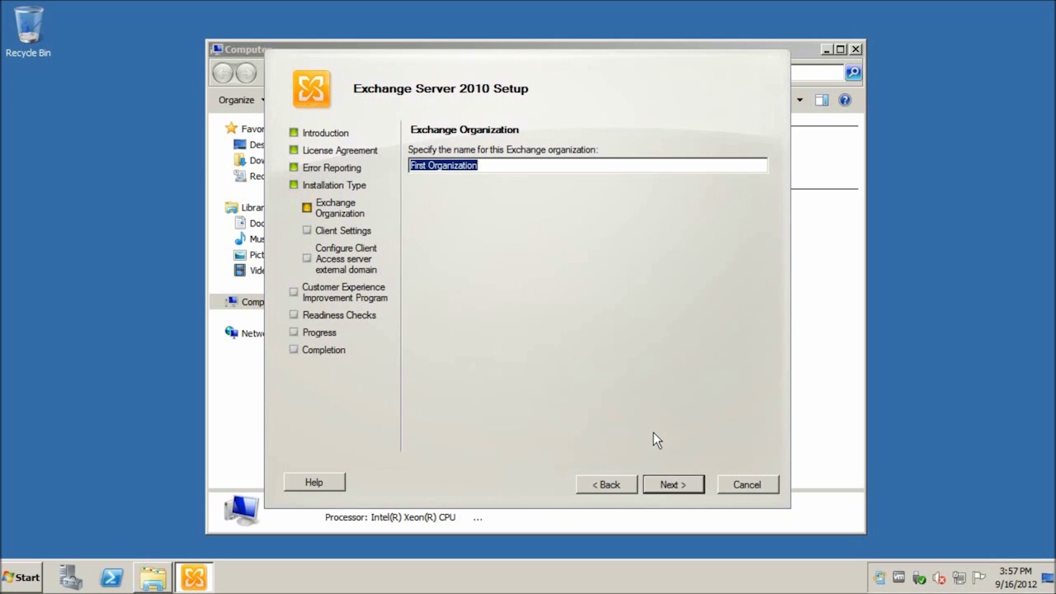
# - Name the Exchange organization Sandbox and specify that no client computers run Outlook 2003 or Entourage
pyautogui.write('Sandbox')
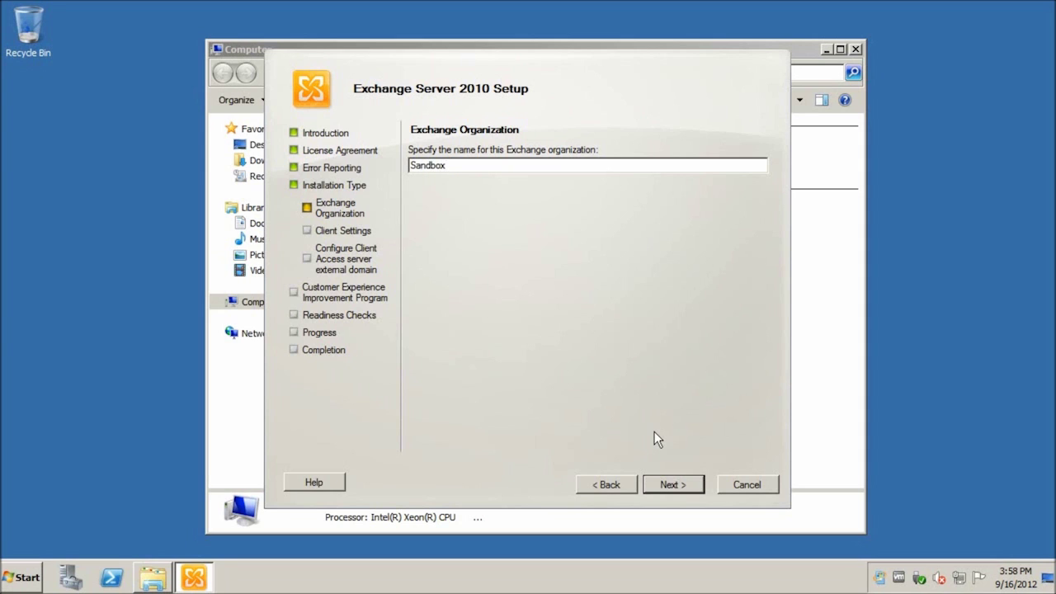
pyautogui.click(668, 484)
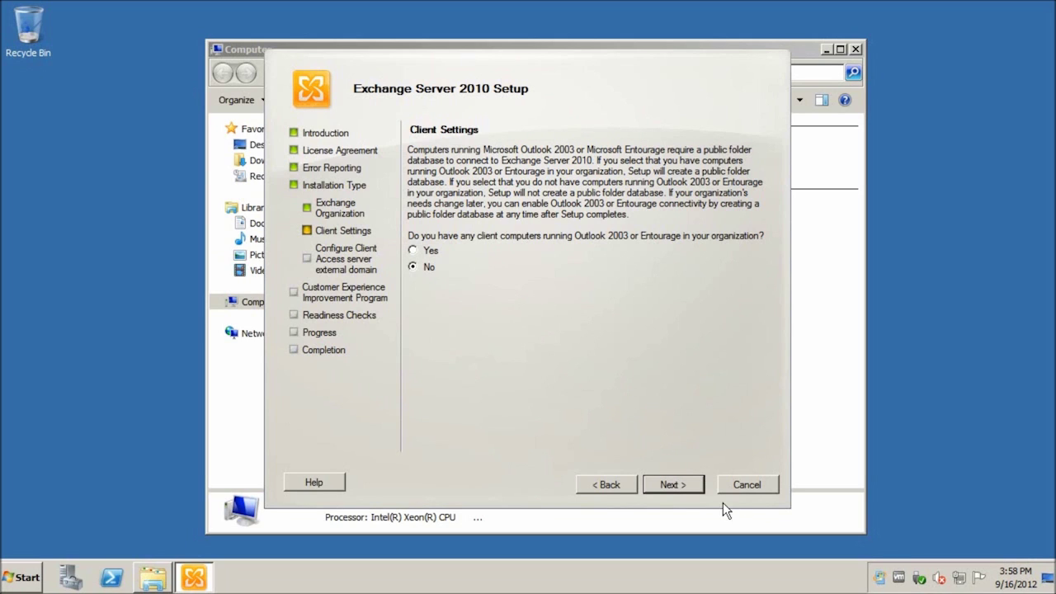
pyautogui.click(673, 485)
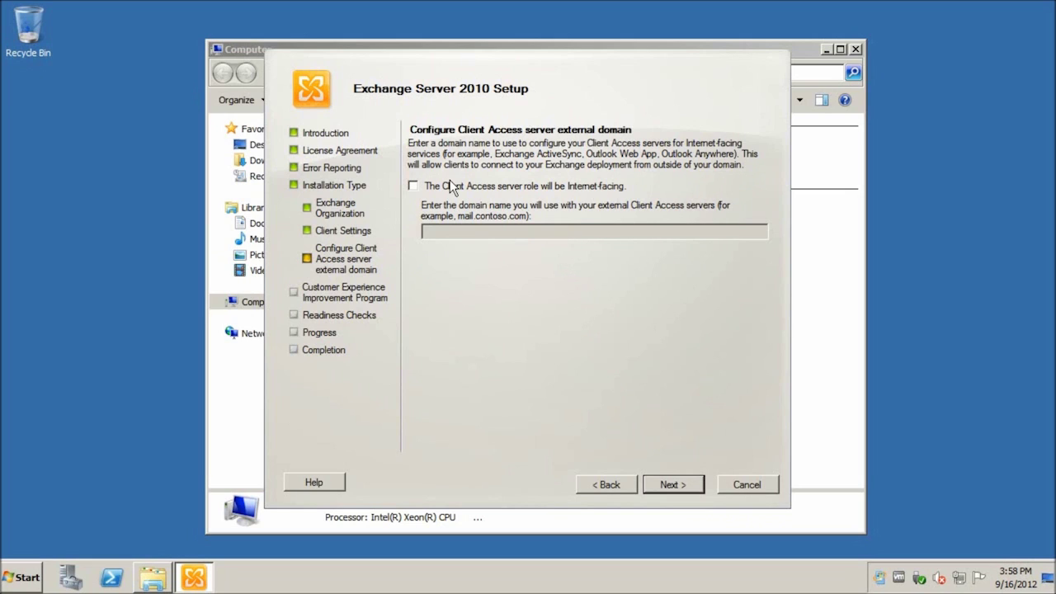
# - Make the Client Access server role Internet-facing with the external domain exchange.sandbox.itsupportme.com
pyautogui.click(486, 189)
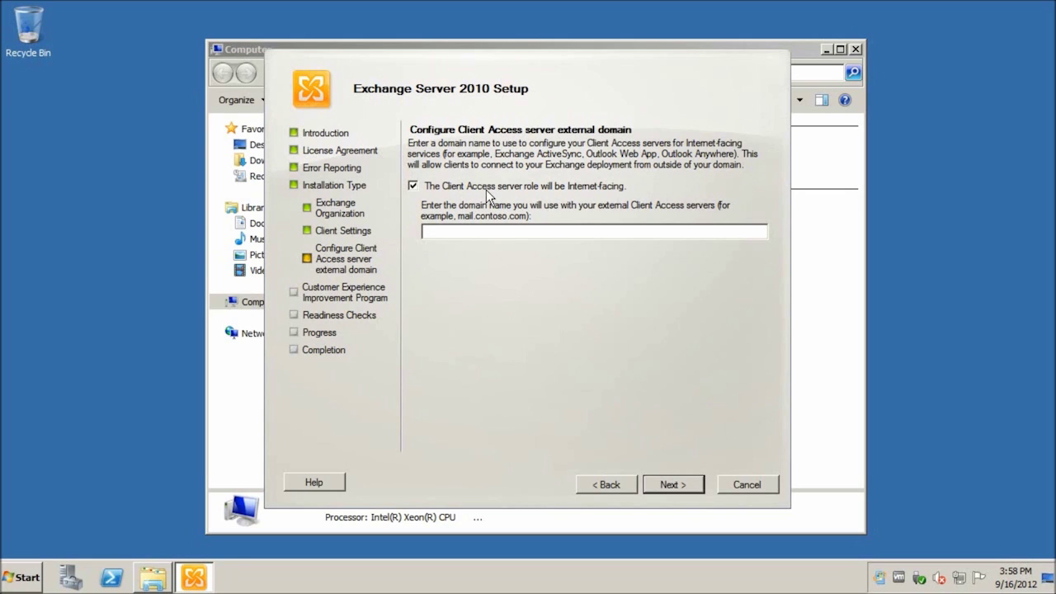
pyautogui.click(569, 232)
pyautogui.write('exchange.sandbox.itsupportme.com')
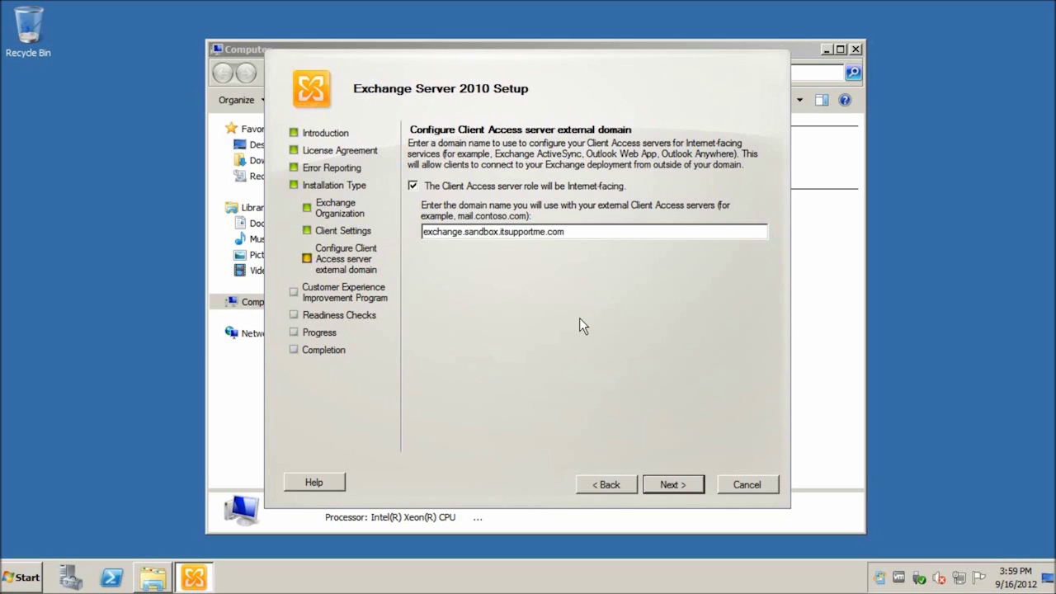
pyautogui.click(688, 489)
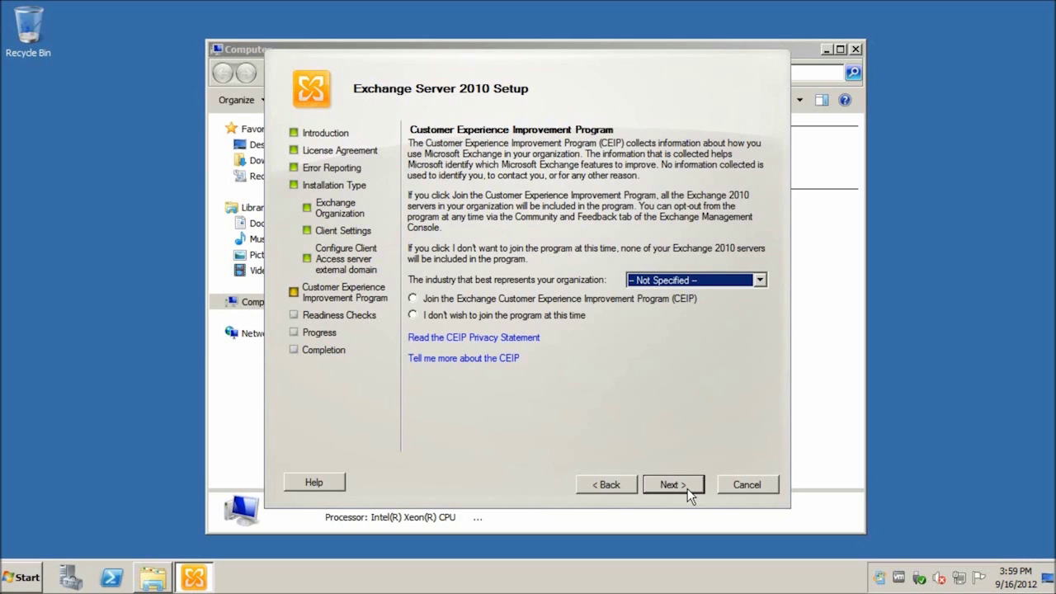
# - Run the readiness checks, collapse the Organization Prerequisites details, and install Exchange Server 2010
pyautogui.click(673, 484)
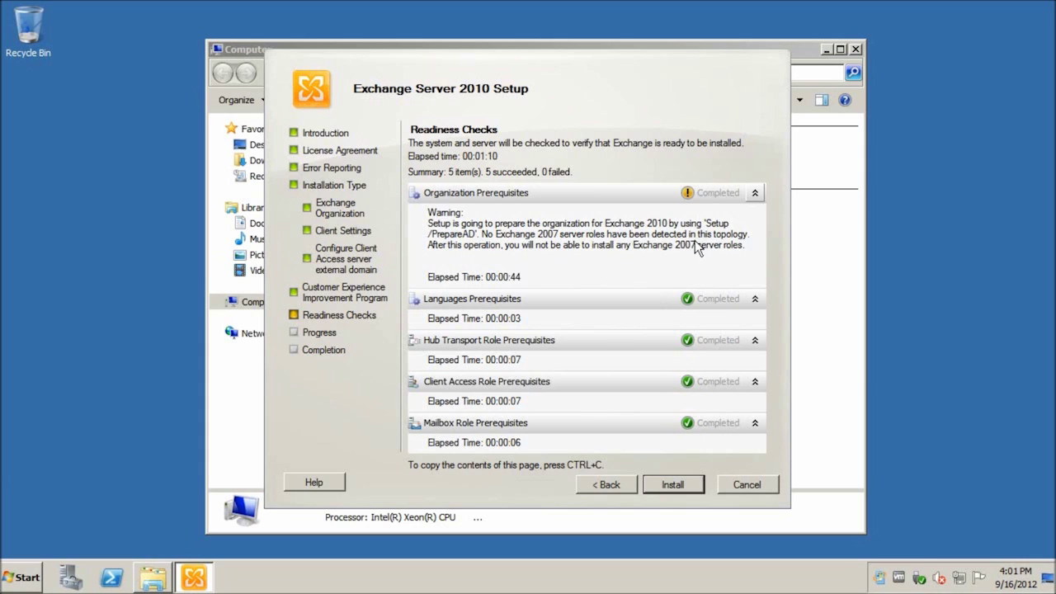
pyautogui.click(754, 196)
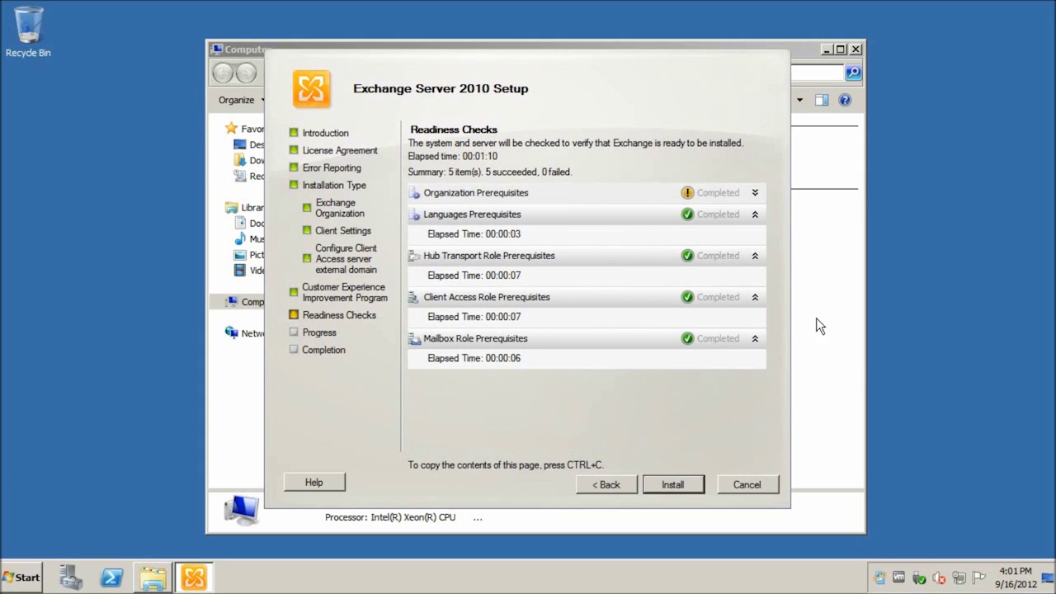
pyautogui.click(688, 488)
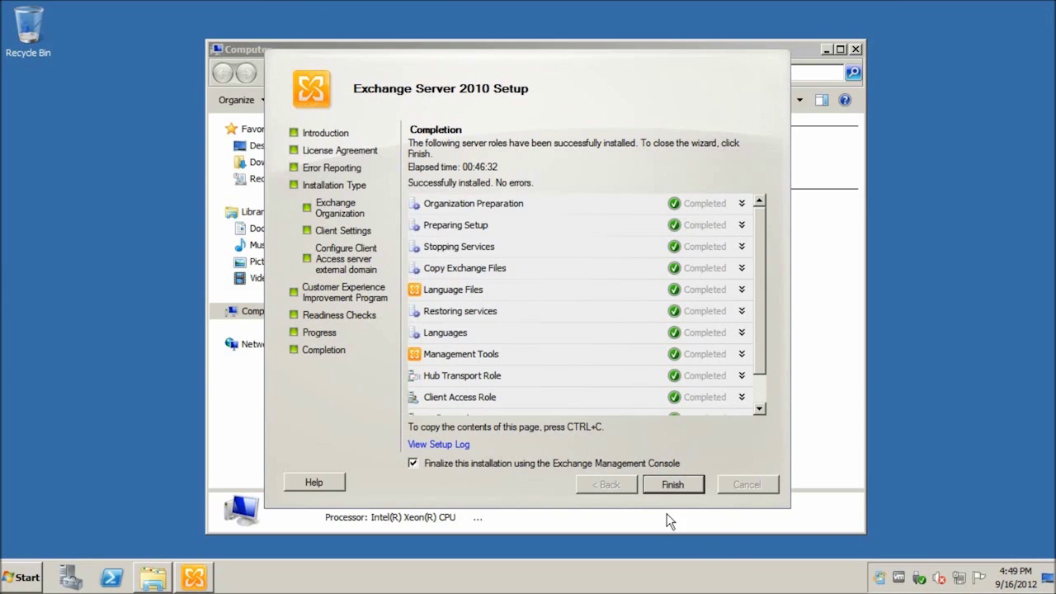
# - Finish the Exchange setup wizard, open the critical updates page and agree to the Microsoft Update Terms of Use
pyautogui.click(672, 485)
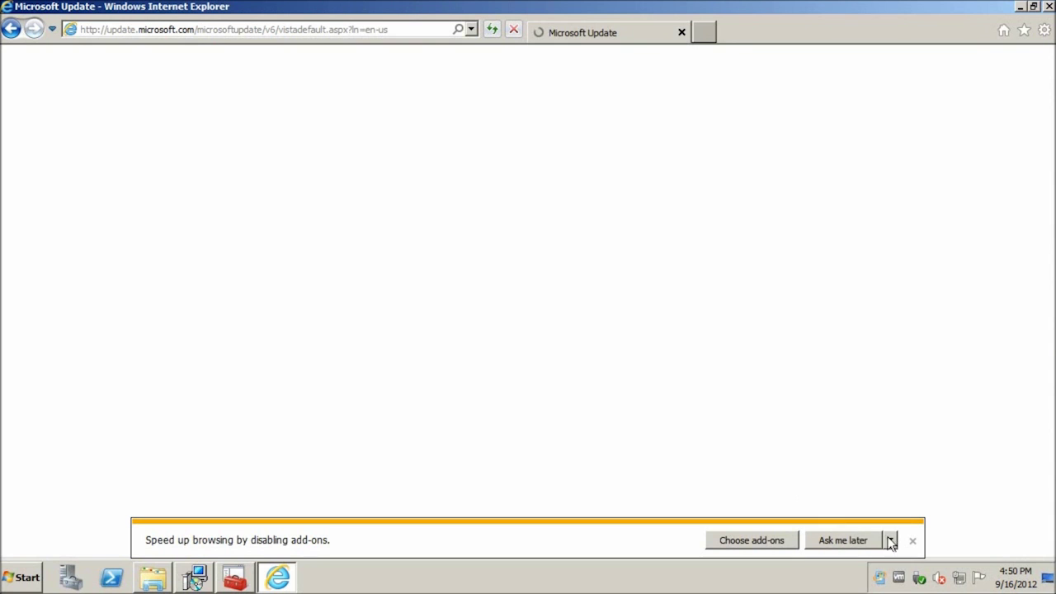
pyautogui.click(912, 542)
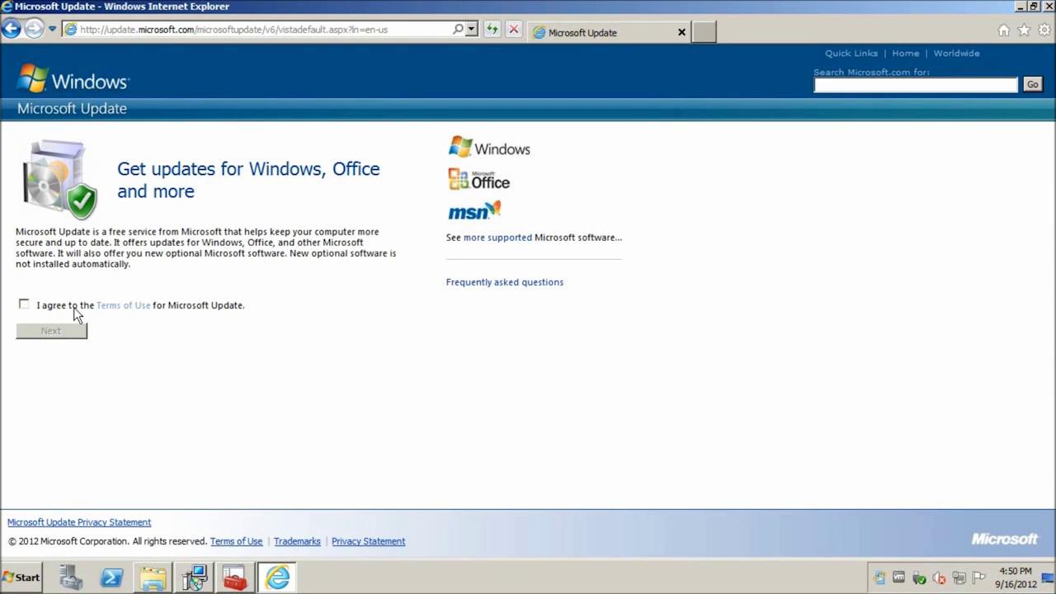
pyautogui.click(41, 307)
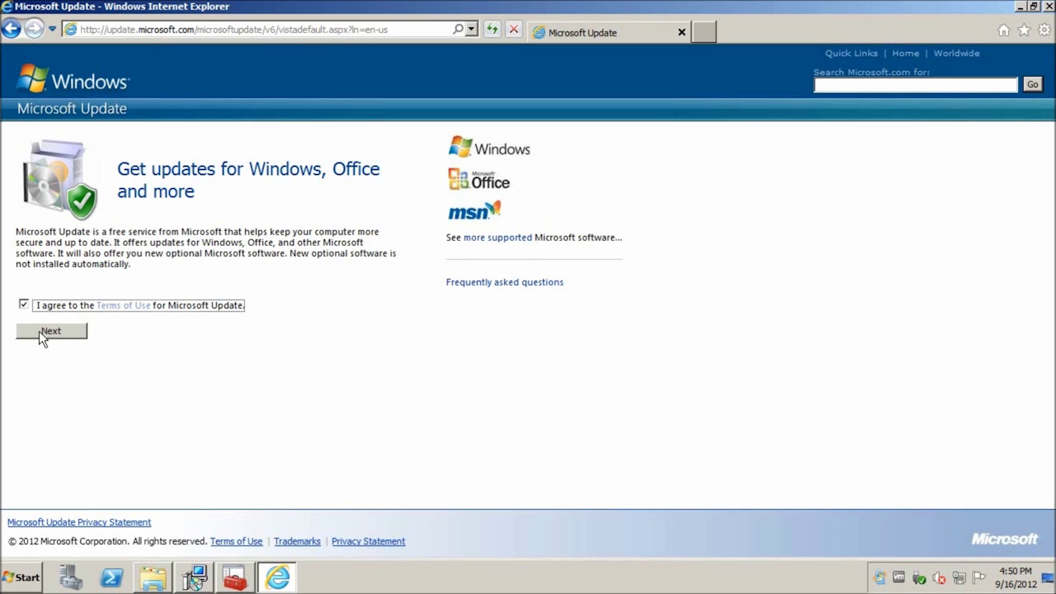
# - Close the Exchange Server 2010 setup screen and put away the Exchange Management Console to return to Microsoft Update
pyautogui.moveTo(235, 583)
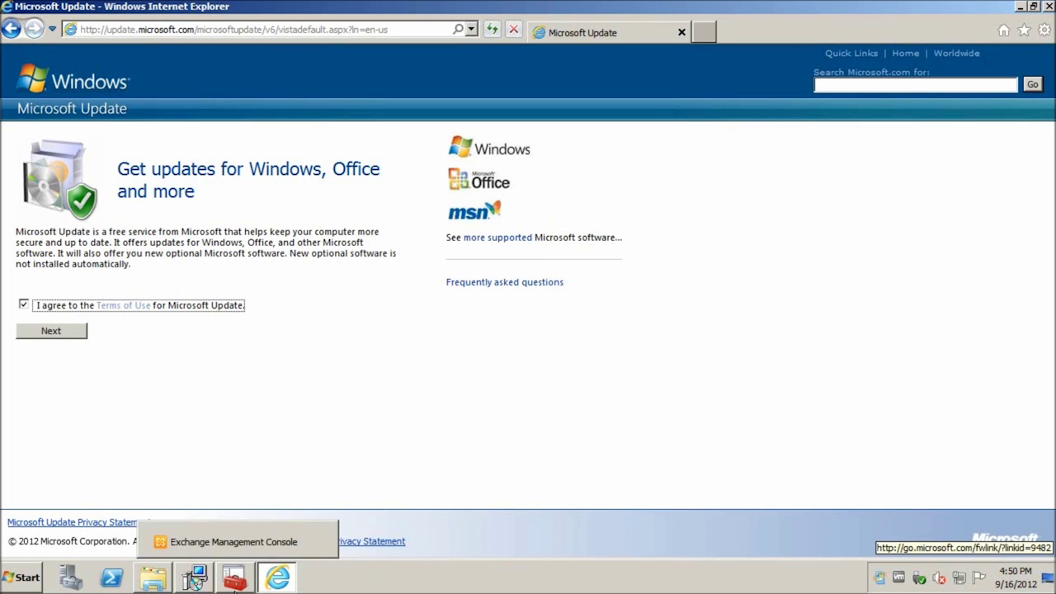
pyautogui.click(234, 541)
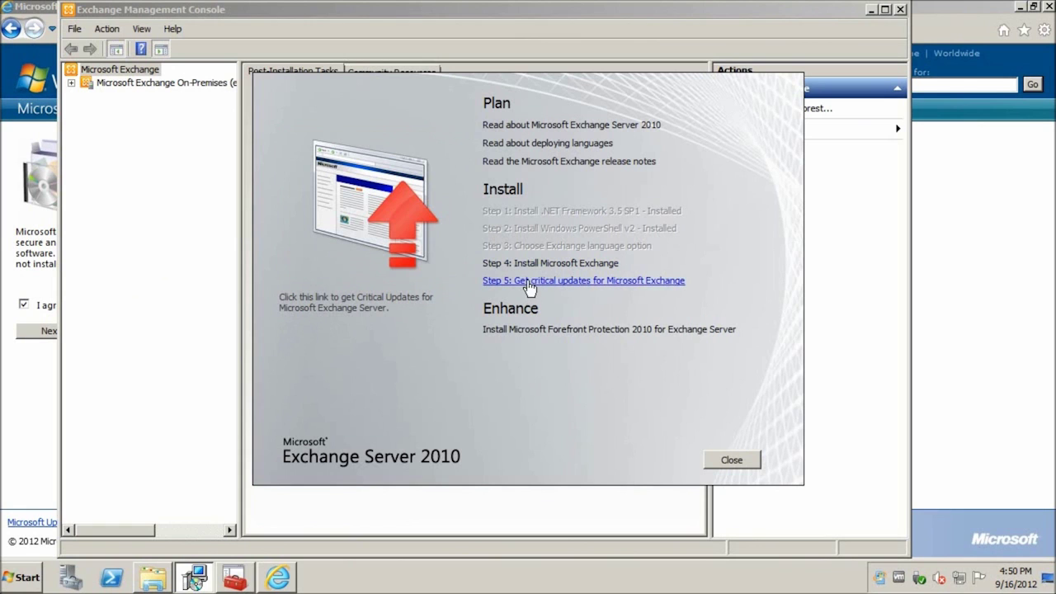
pyautogui.click(731, 459)
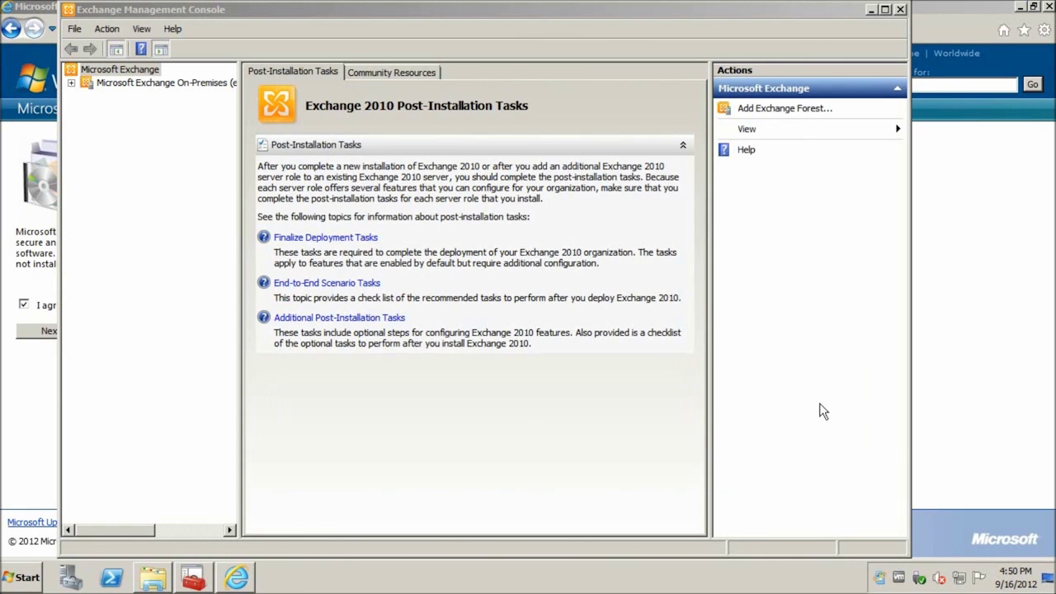
pyautogui.click(900, 9)
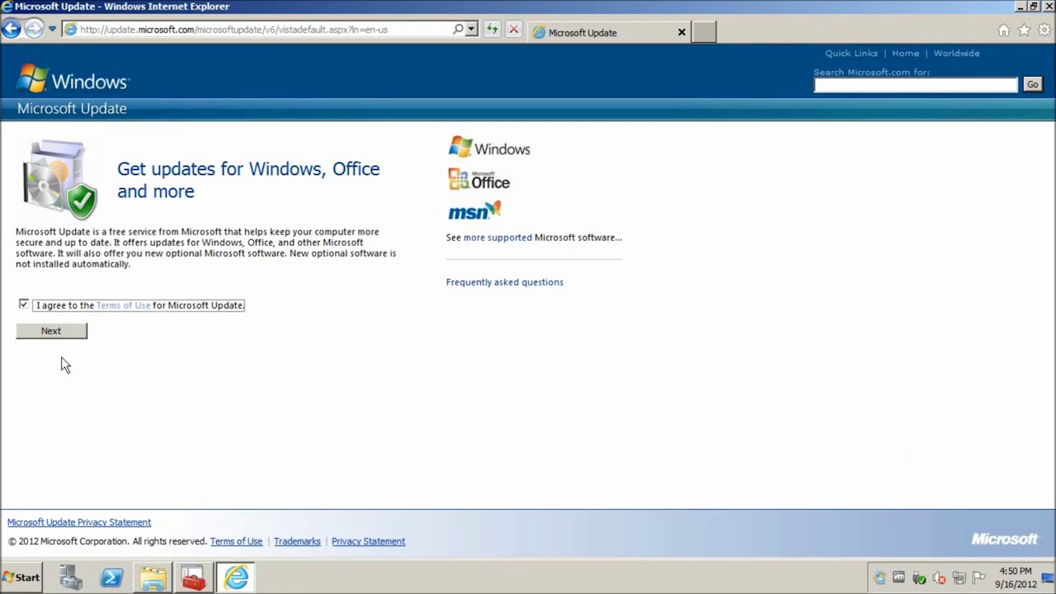
# - Continue in Microsoft Update, choose the recommended settings, and start the installation
pyautogui.click(55, 334)
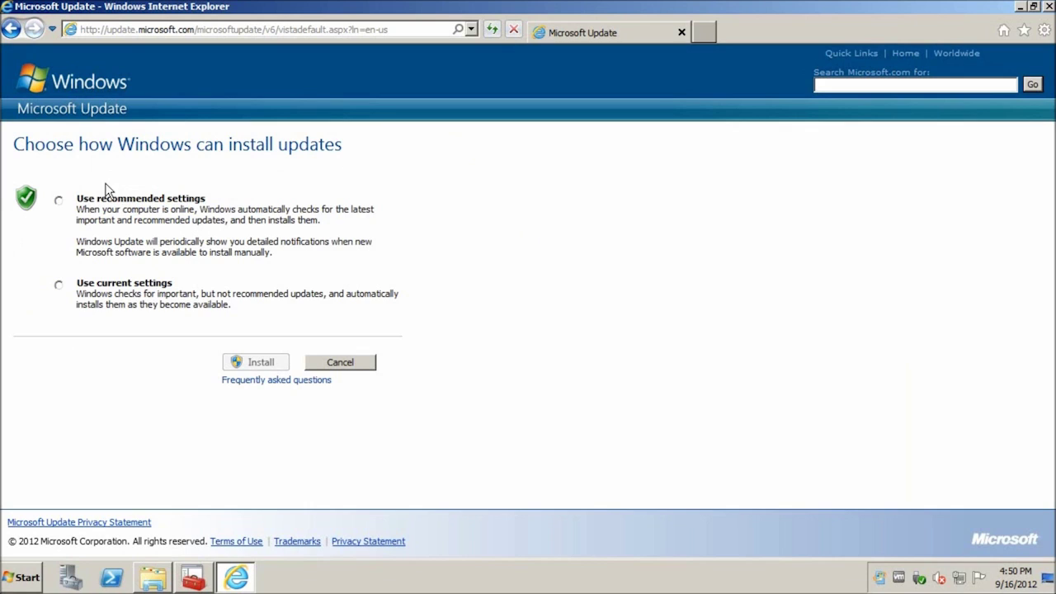
pyautogui.click(58, 201)
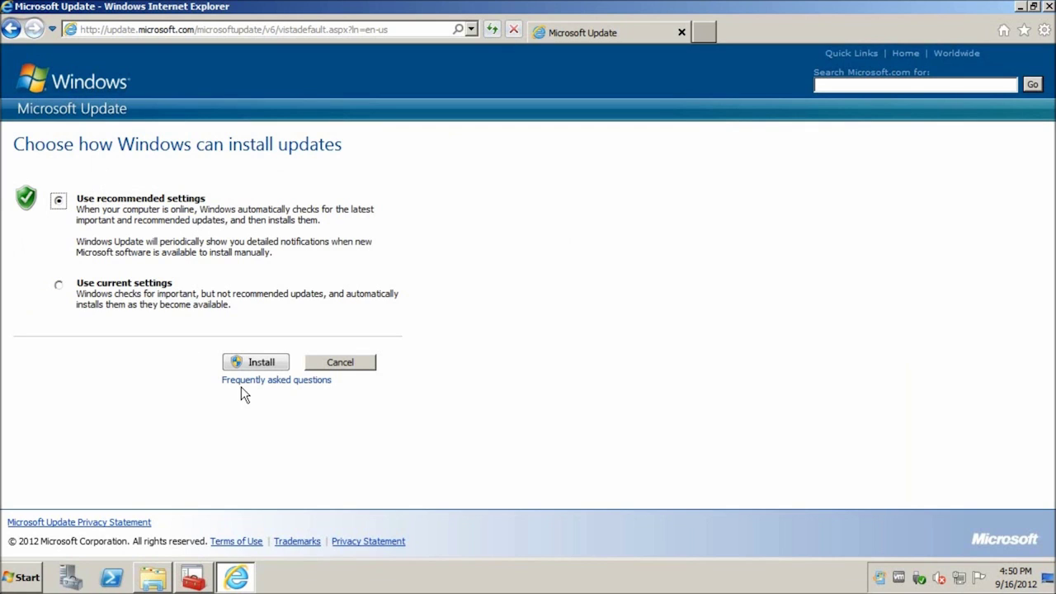
pyautogui.click(263, 369)
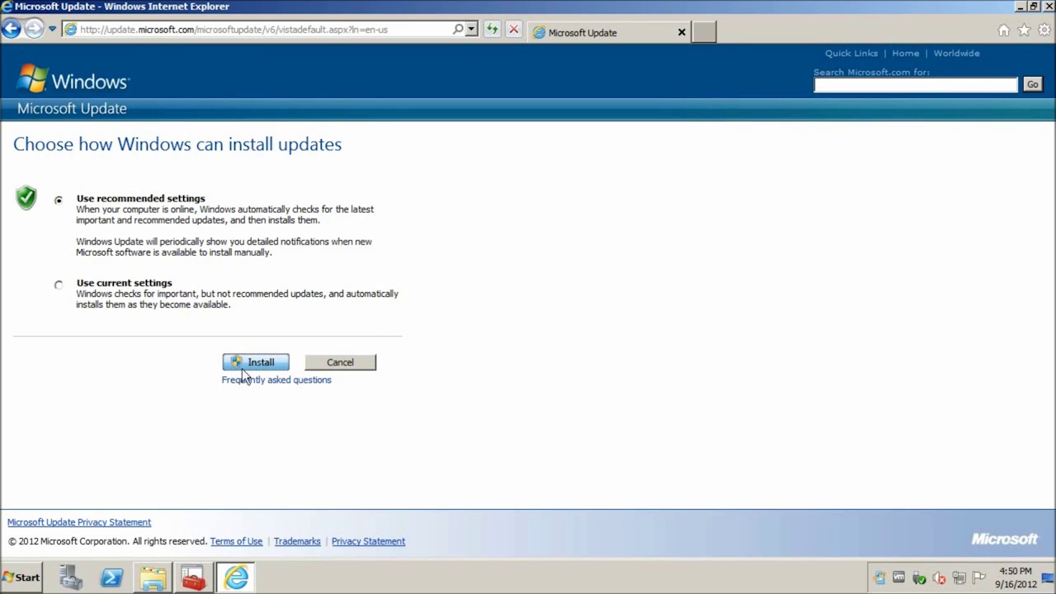
# - Switch to the Exchange Management Console and expand Microsoft Exchange On-Premises
pyautogui.click(198, 578)
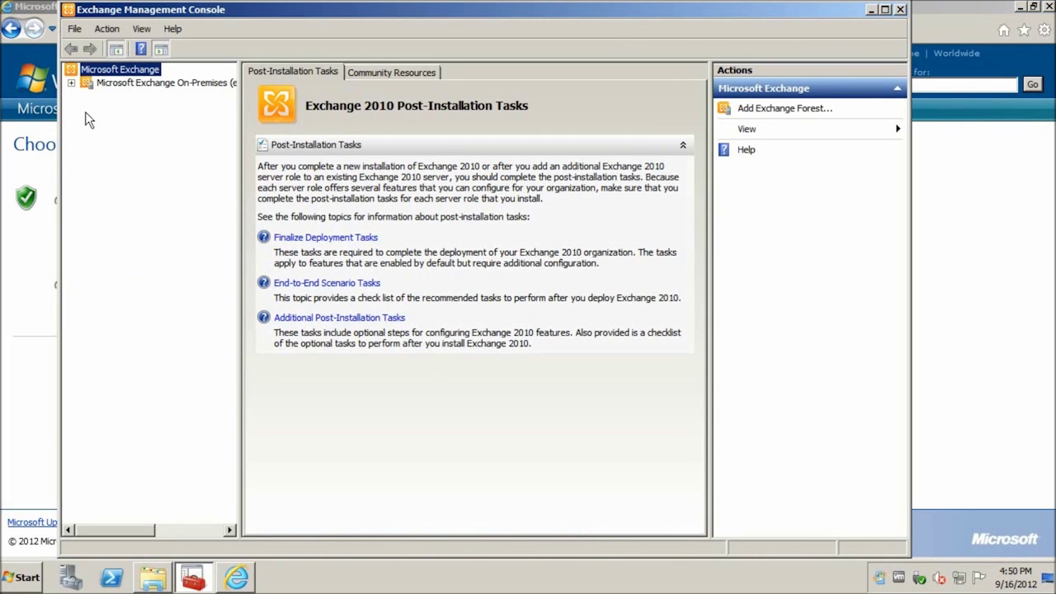
pyautogui.click(124, 83)
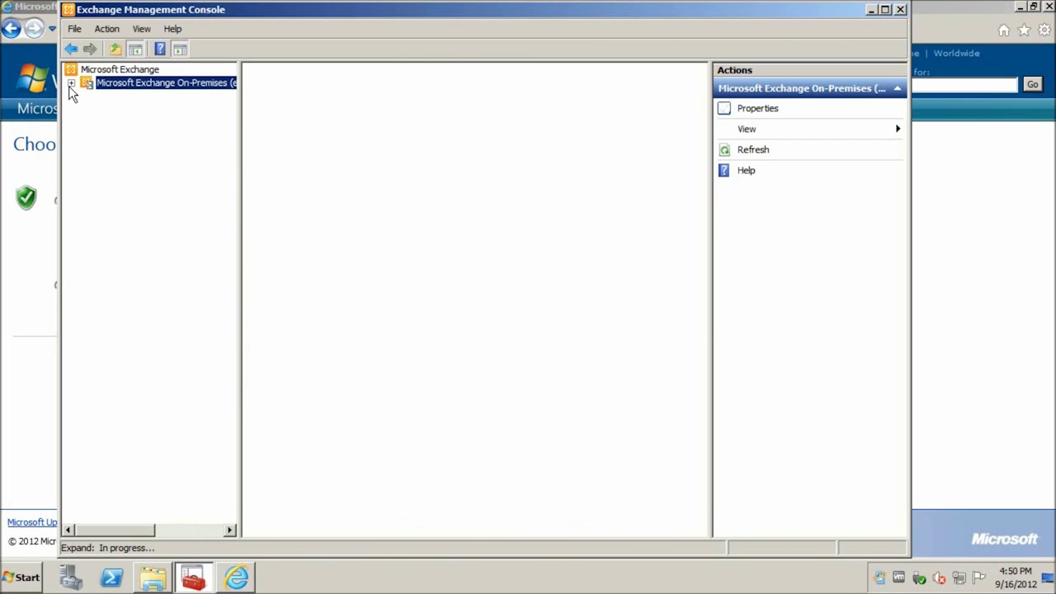
pyautogui.click(71, 85)
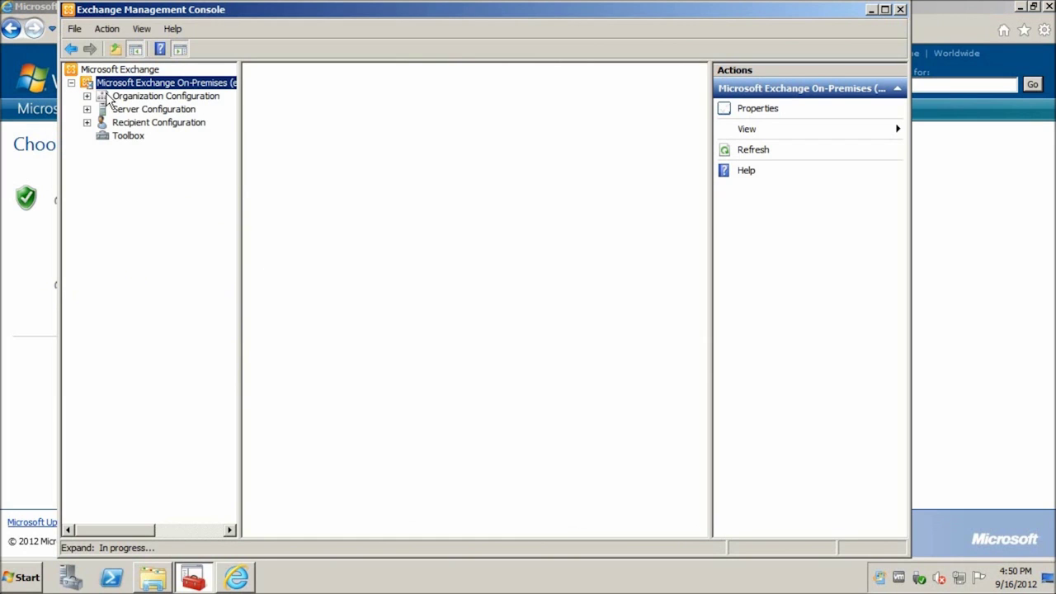
# - View Organization Configuration, dismiss the unlicensed server notice, and inspect the EXCHANGE server under Server Configuration
pyautogui.click(107, 97)
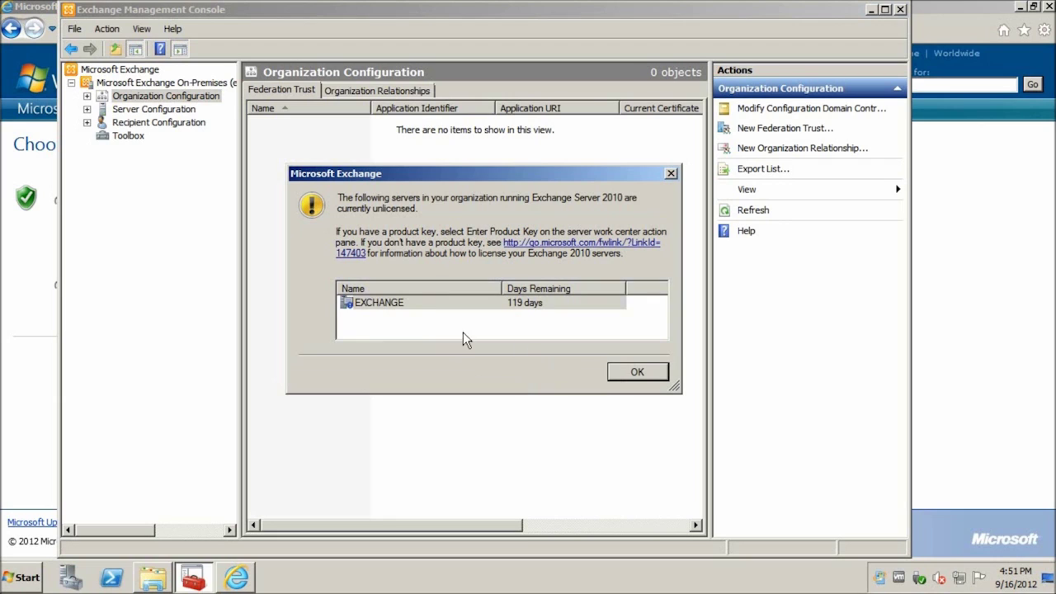
pyautogui.click(658, 372)
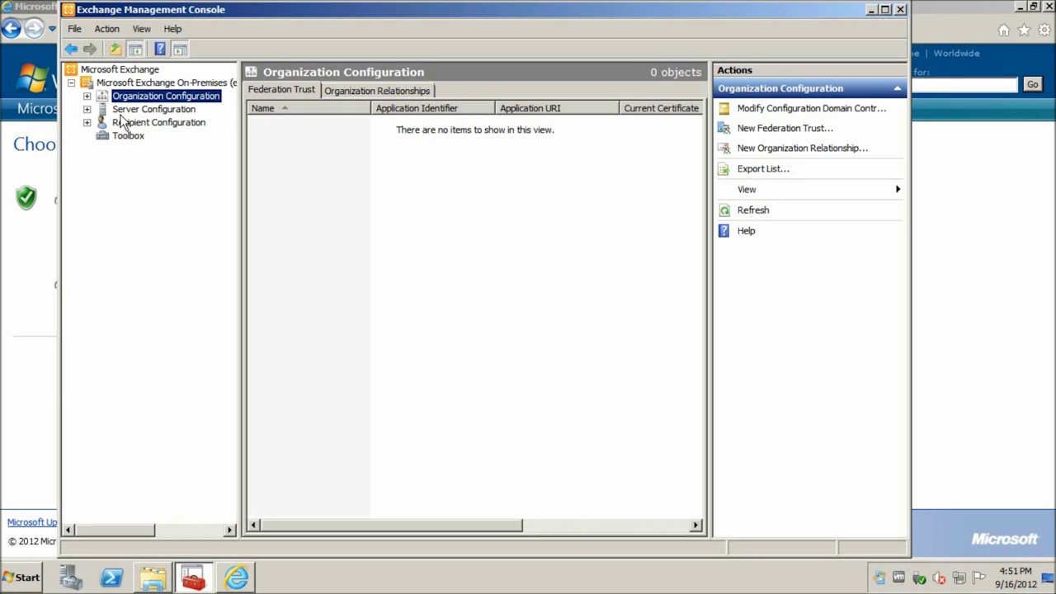
pyautogui.click(137, 111)
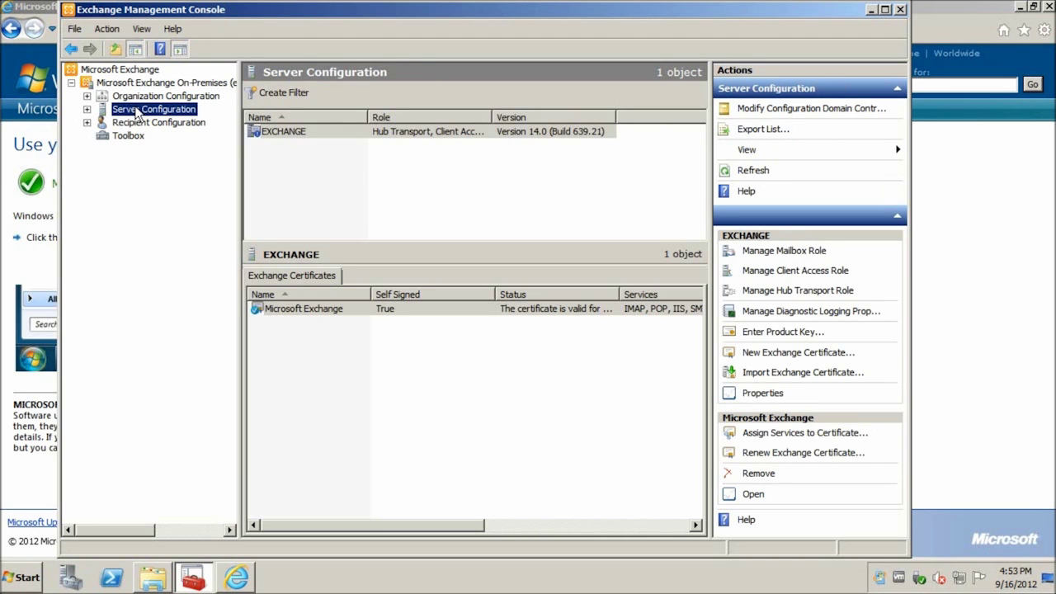
pyautogui.click(273, 132)
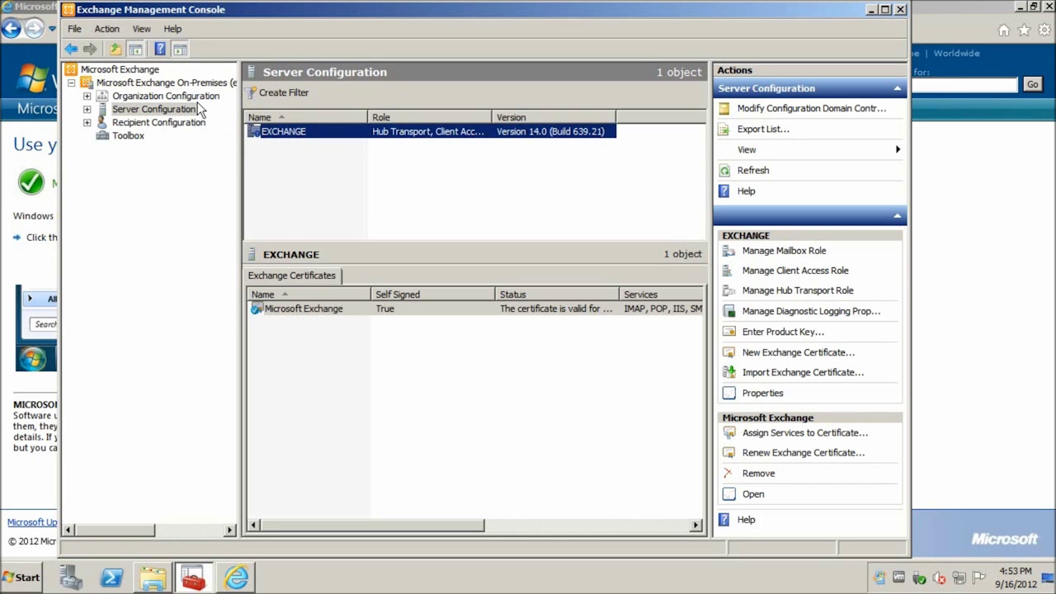
# - Expand Organization Configuration and review its Mailbox and Client Access settings
pyautogui.click(86, 96)
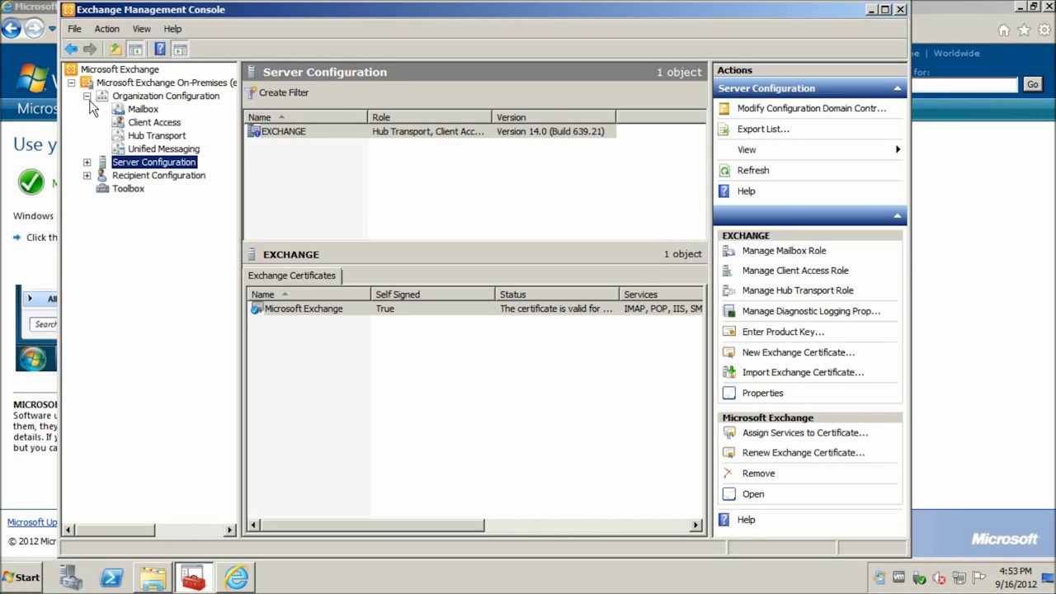
pyautogui.click(139, 114)
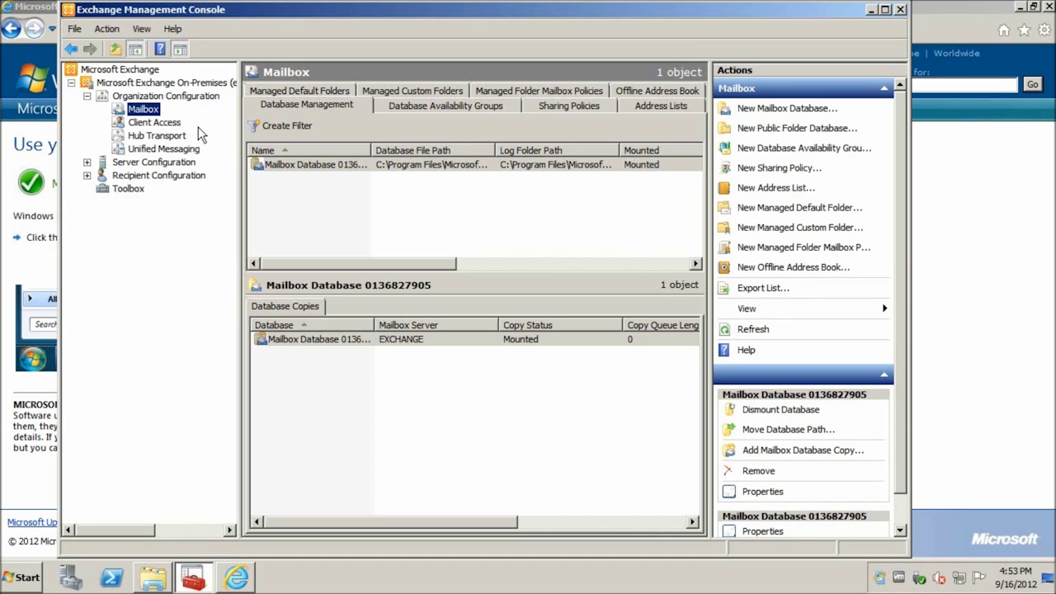
pyautogui.click(154, 123)
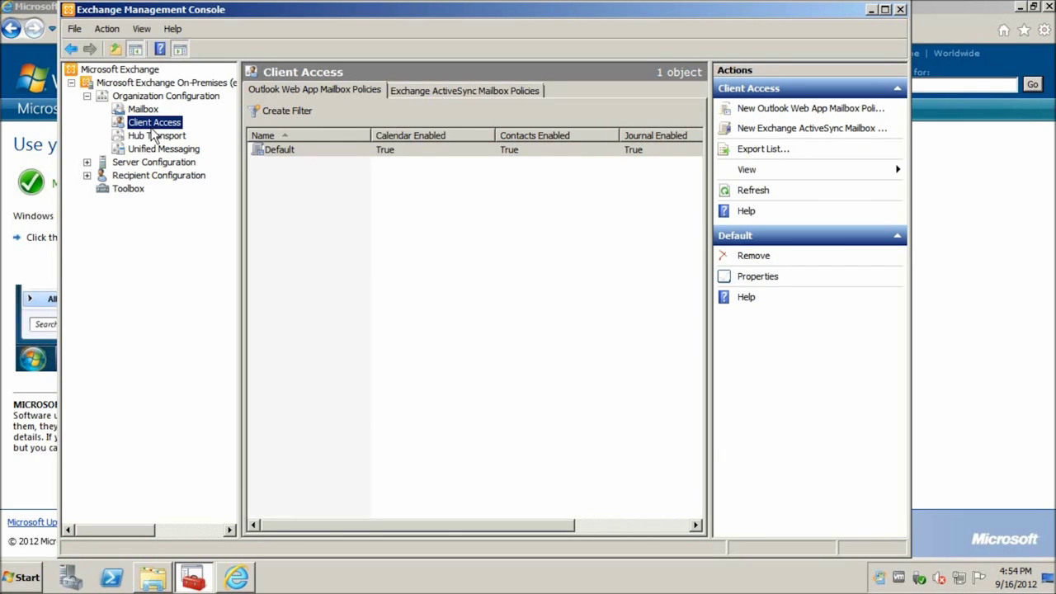
# - Review the organization's Hub Transport accepted domains and look at the New Accepted Domain wizard, then cancel it
pyautogui.click(143, 137)
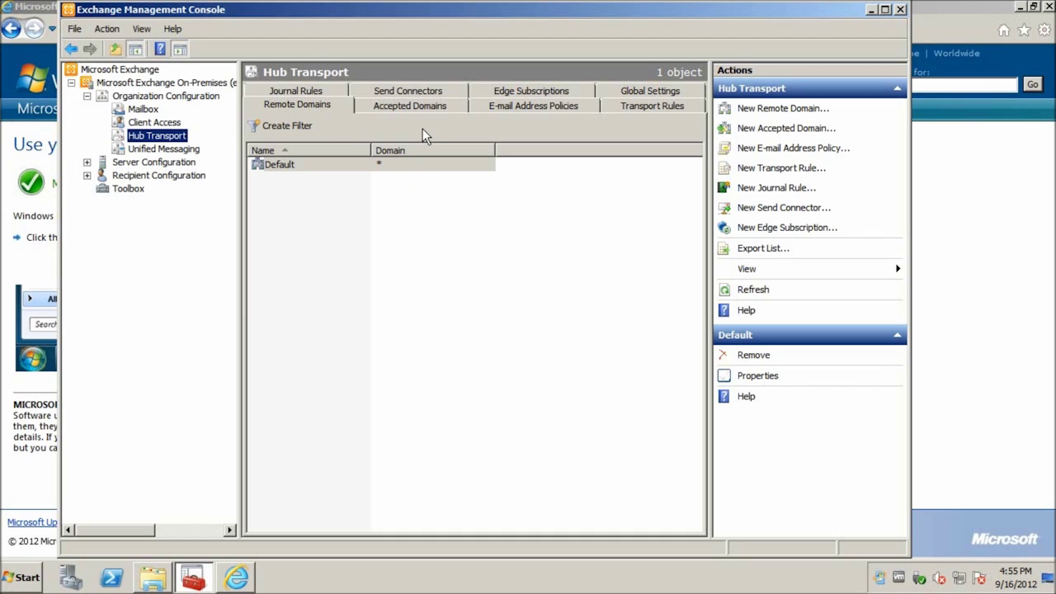
pyautogui.click(396, 108)
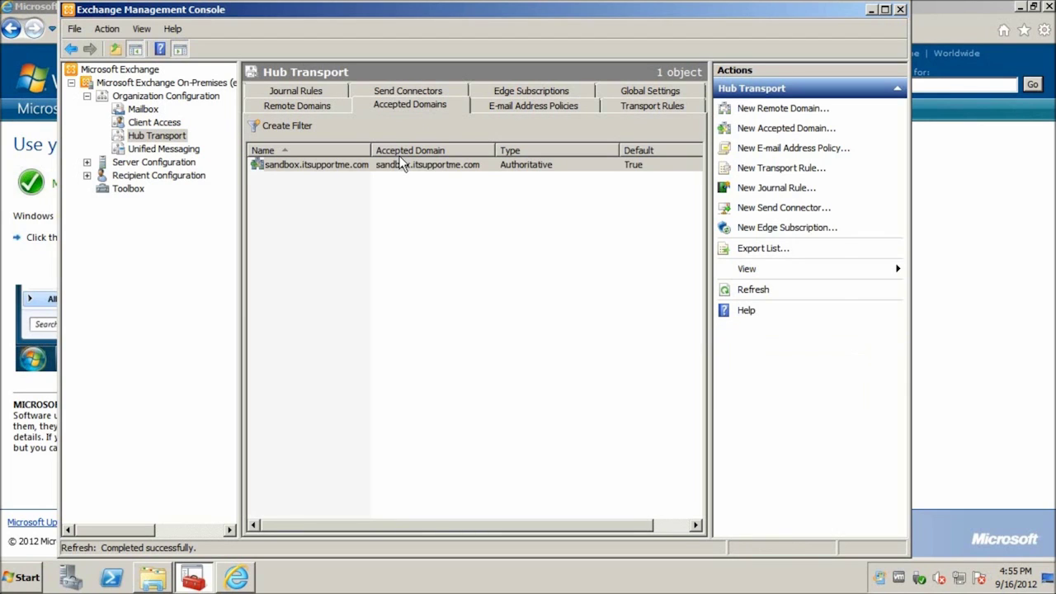
pyautogui.click(402, 164)
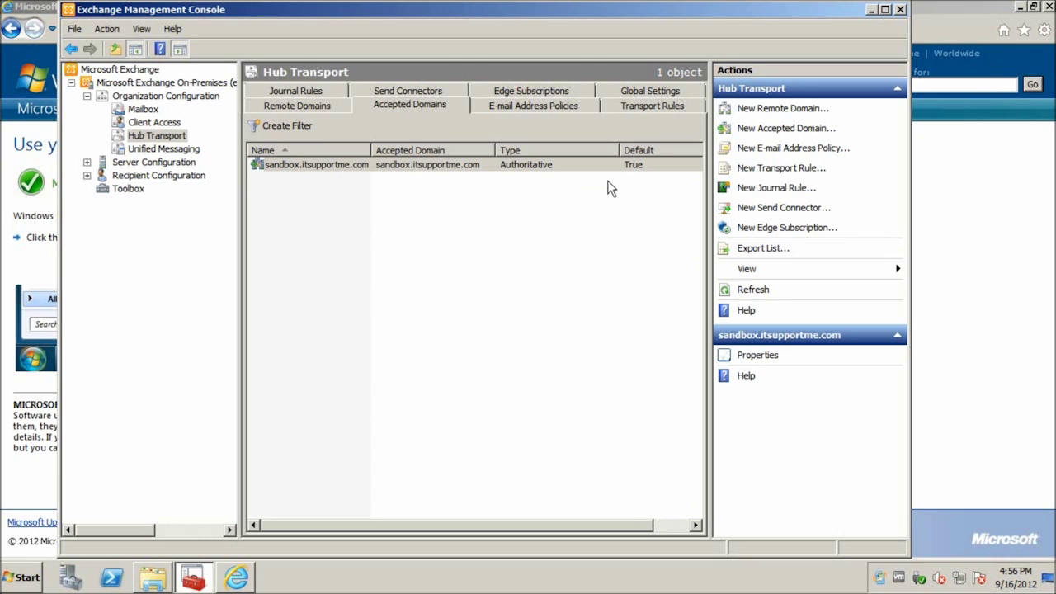
pyautogui.click(743, 128)
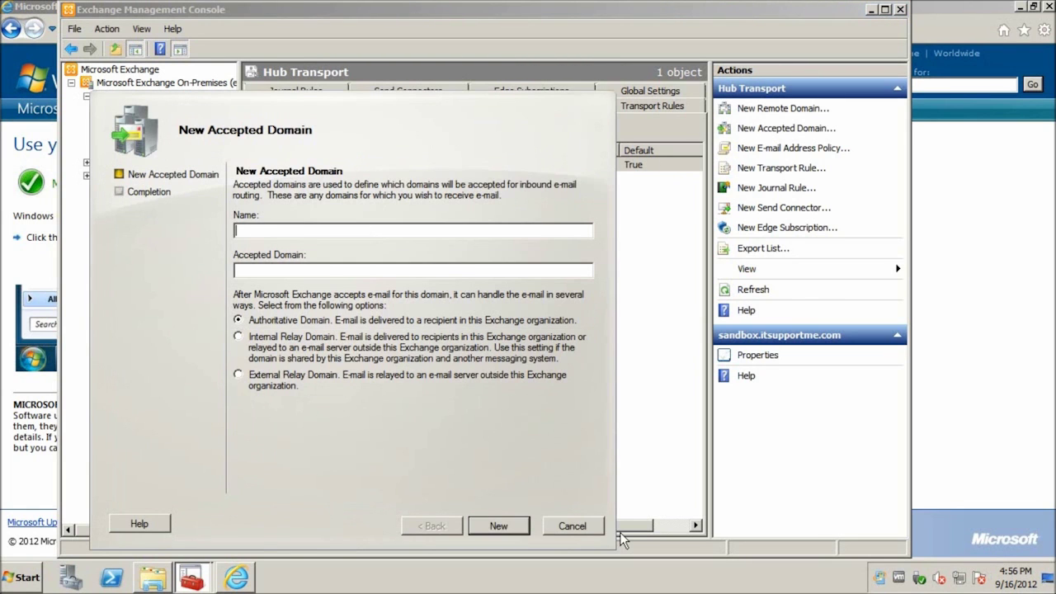
pyautogui.click(558, 528)
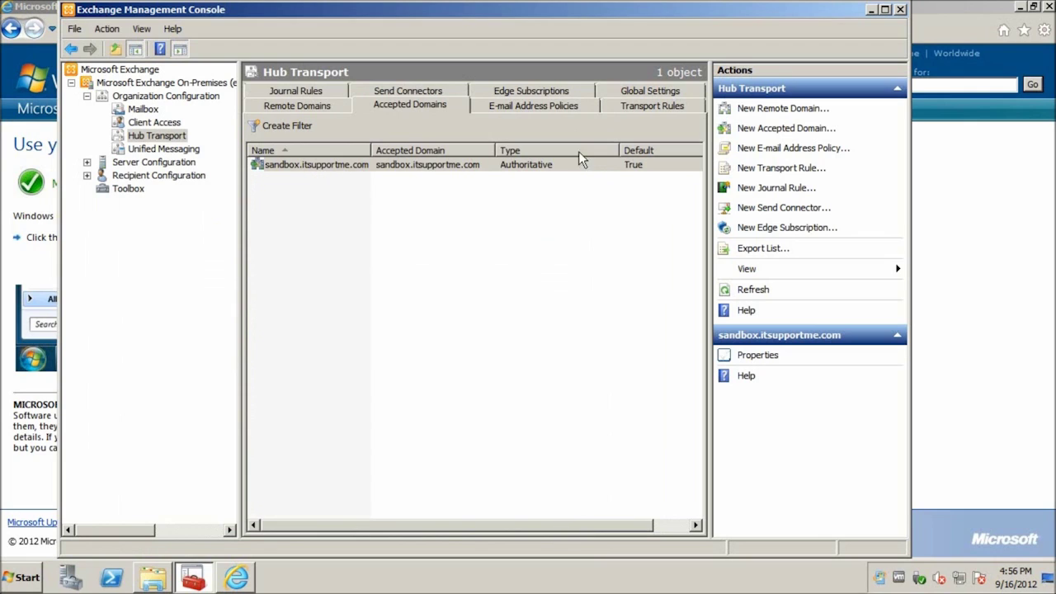
# - Review the Hub Transport e-mail address policies, transport rules and the global Transport Settings properties, including message delivery
pyautogui.click(561, 111)
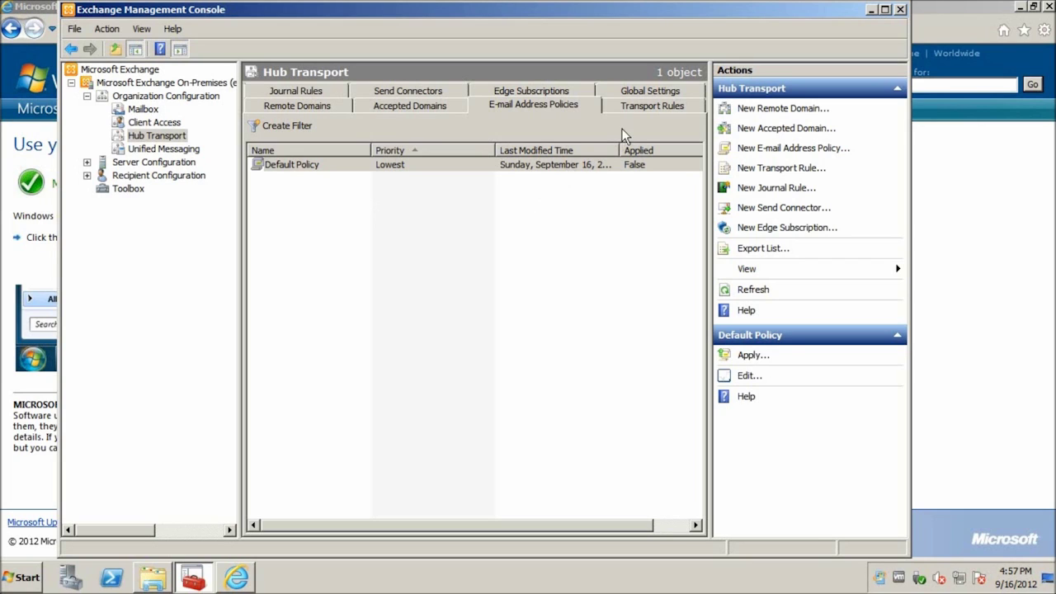
pyautogui.click(642, 112)
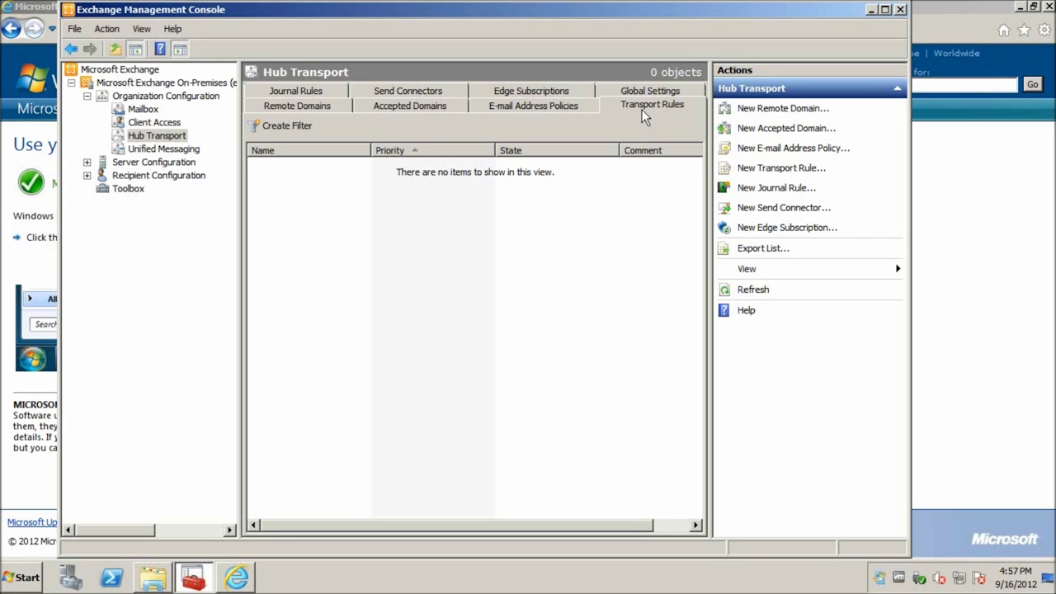
pyautogui.click(649, 93)
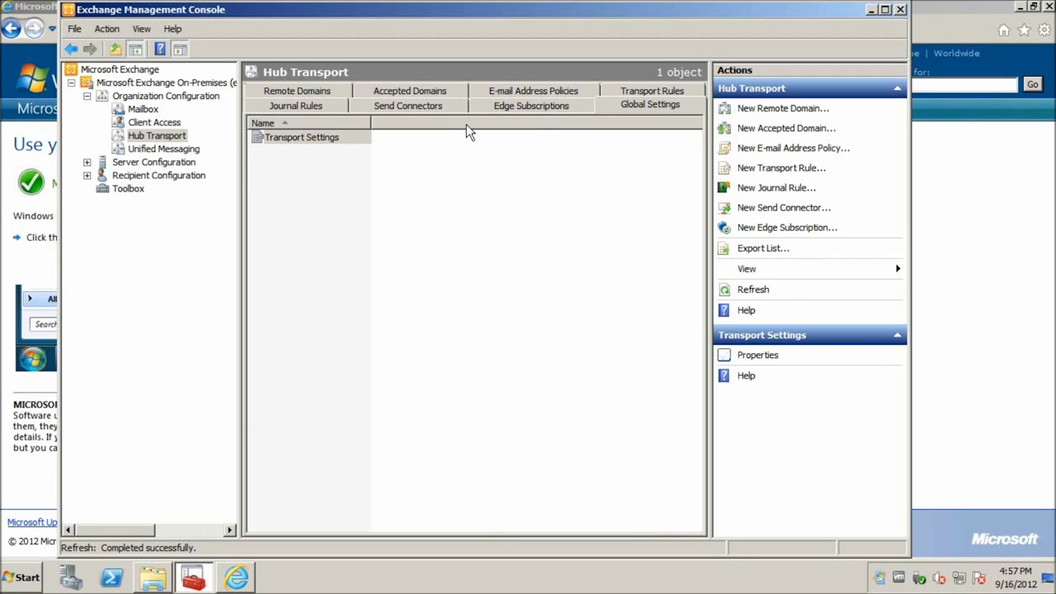
pyautogui.doubleClick(298, 144)
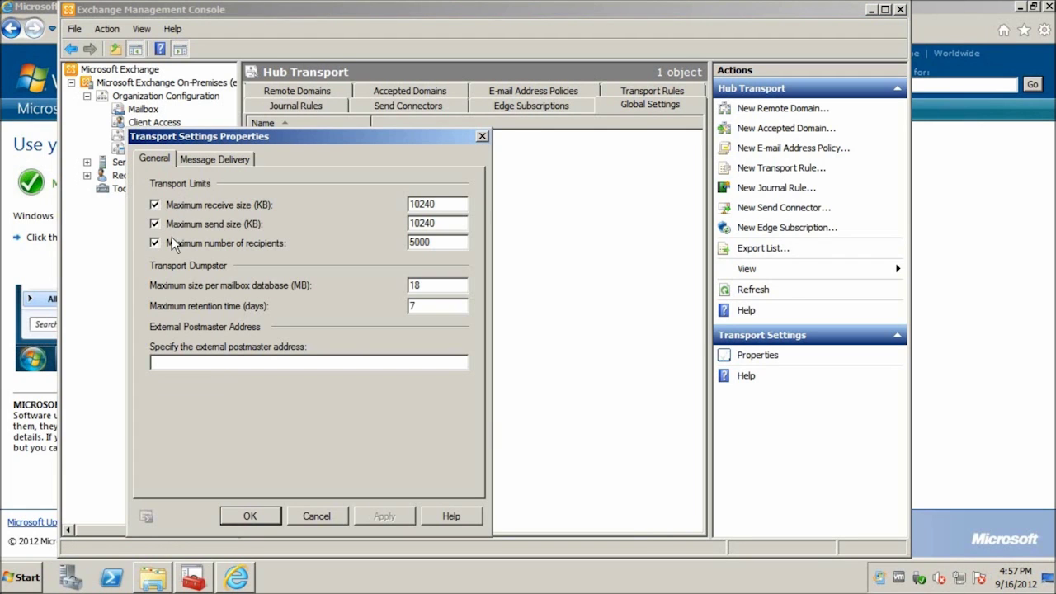
pyautogui.click(232, 166)
pyautogui.click(316, 515)
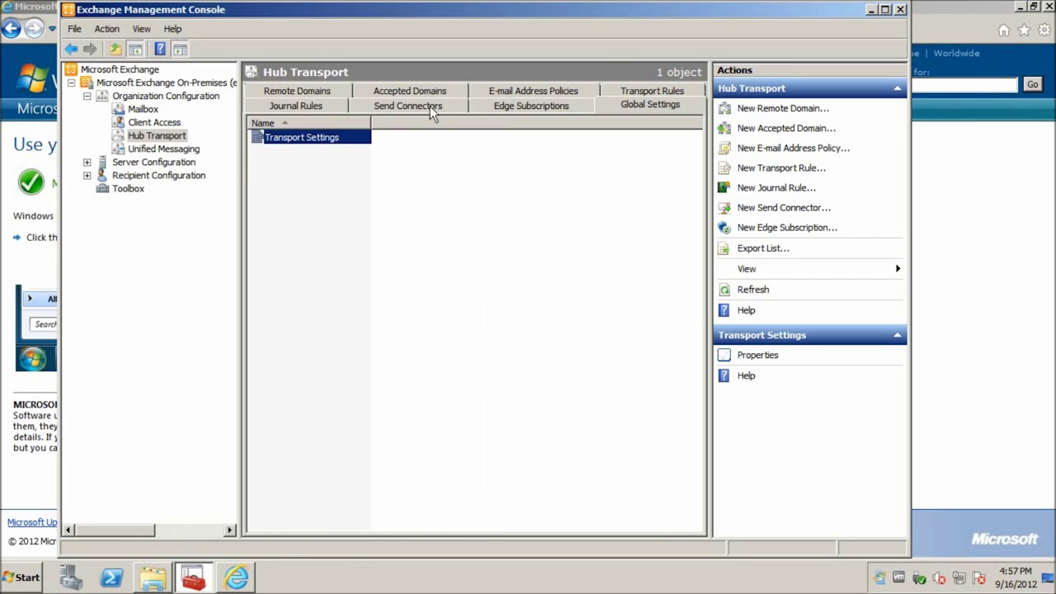
# - Start a new Hub Transport Send connector named Internet with Internet as its intended use
pyautogui.click(431, 113)
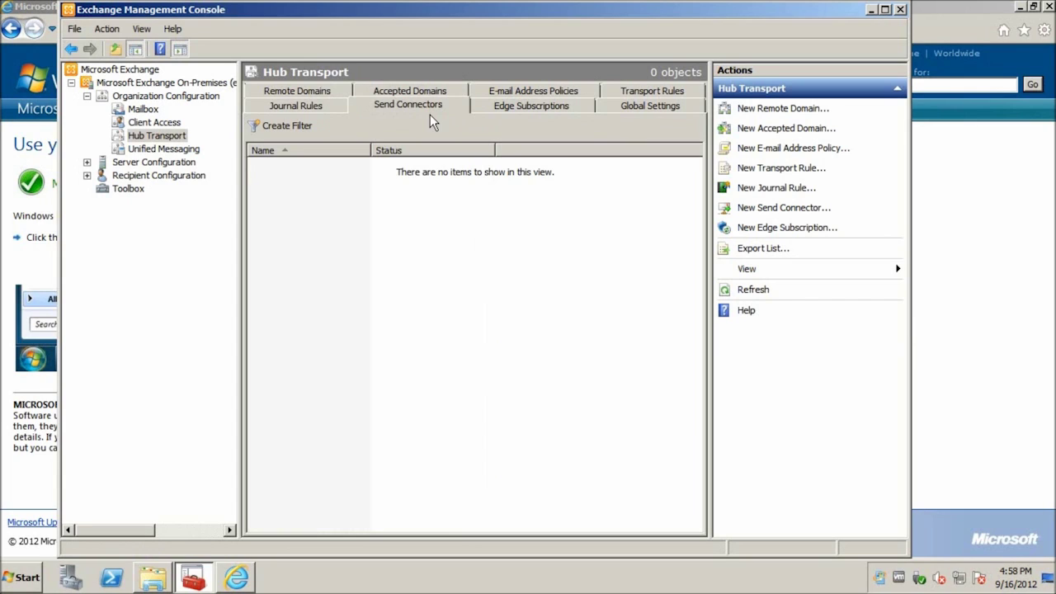
pyautogui.rightClick(405, 236)
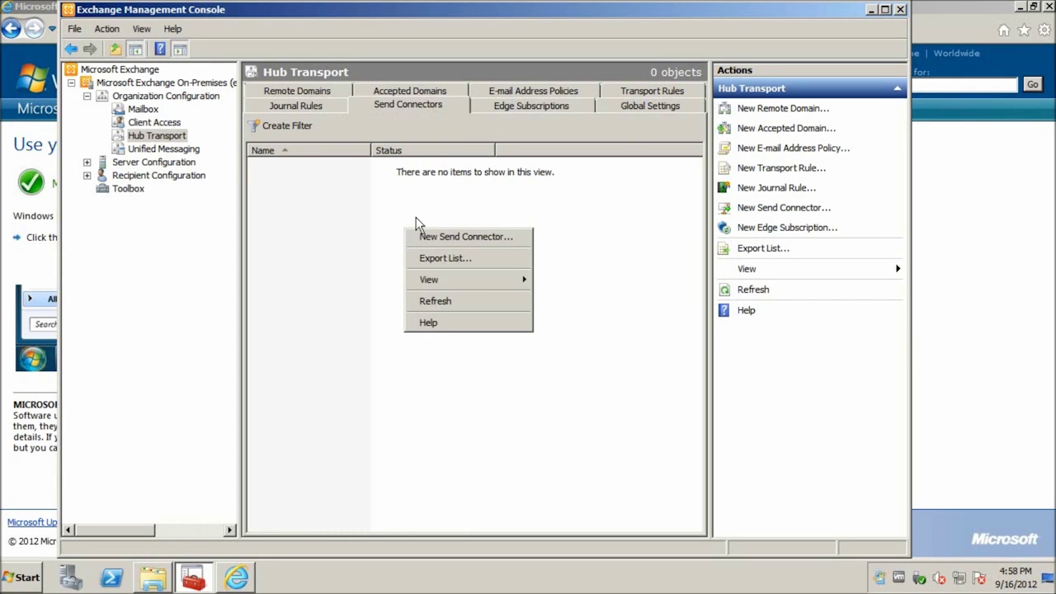
pyautogui.click(424, 237)
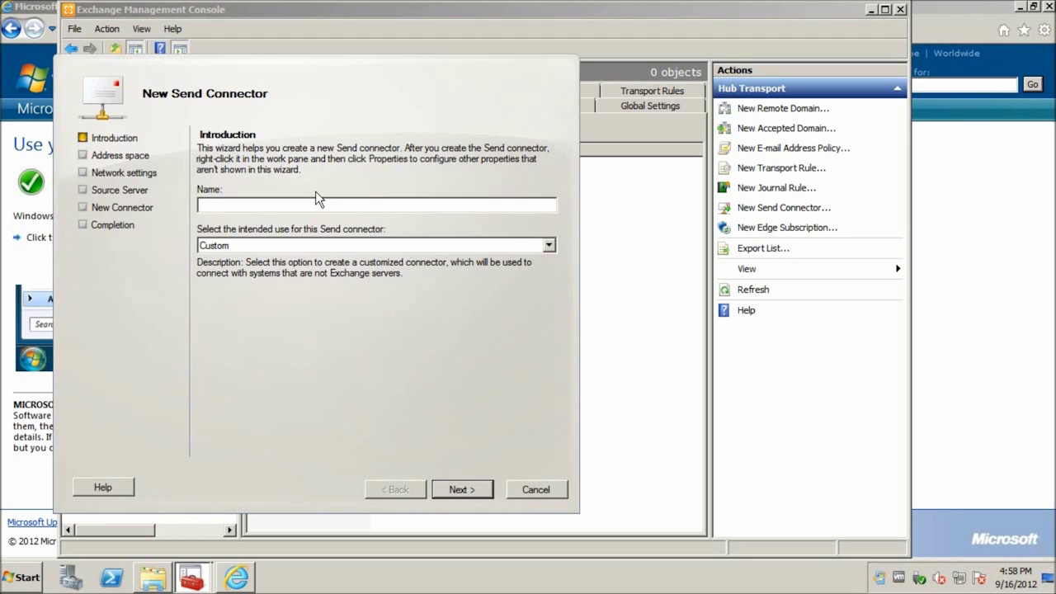
pyautogui.write('Internet')
pyautogui.click(276, 247)
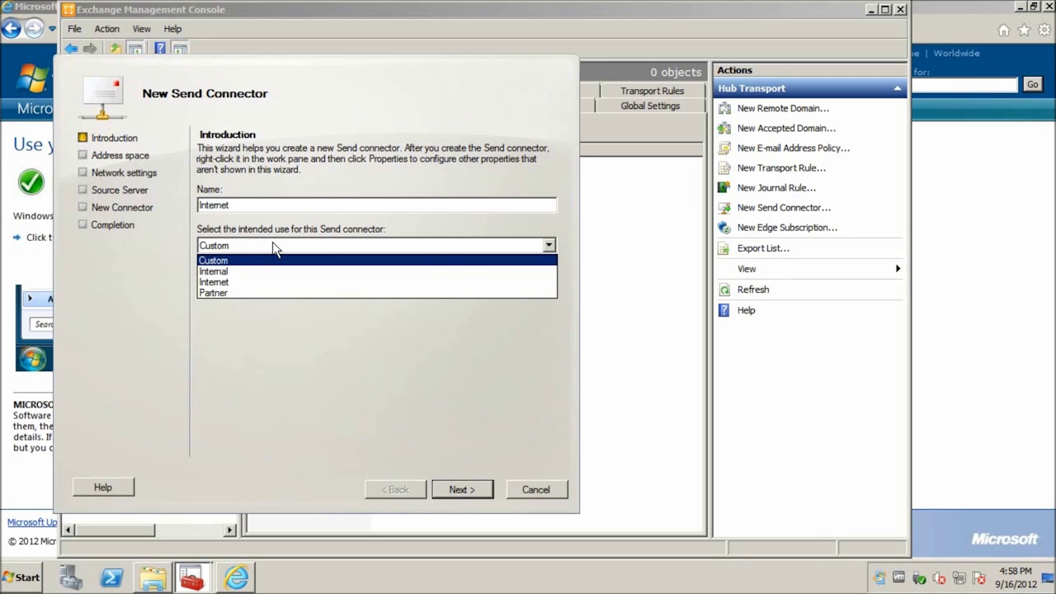
pyautogui.click(230, 284)
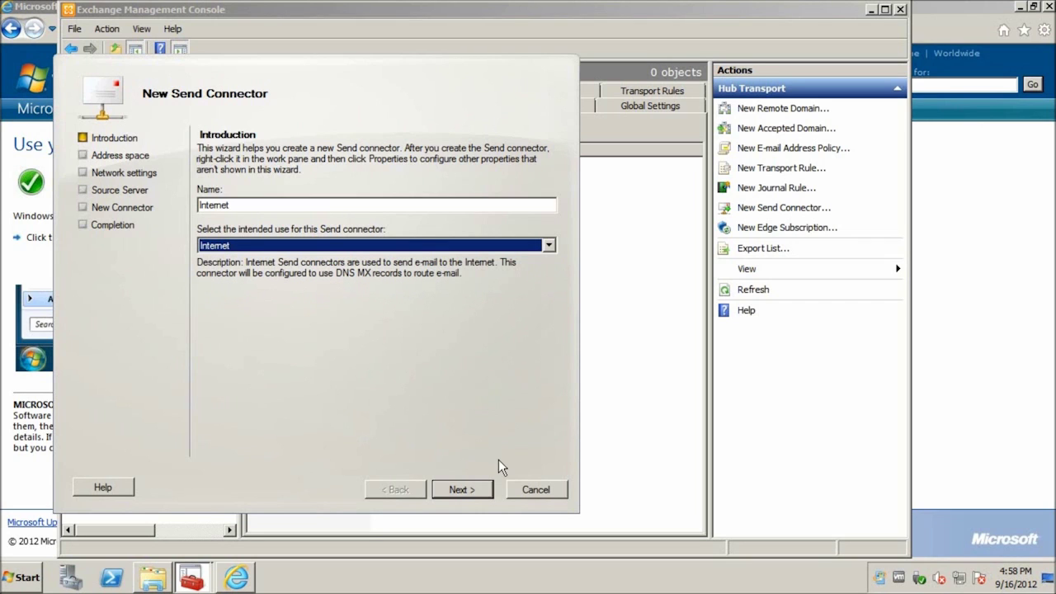
pyautogui.click(469, 490)
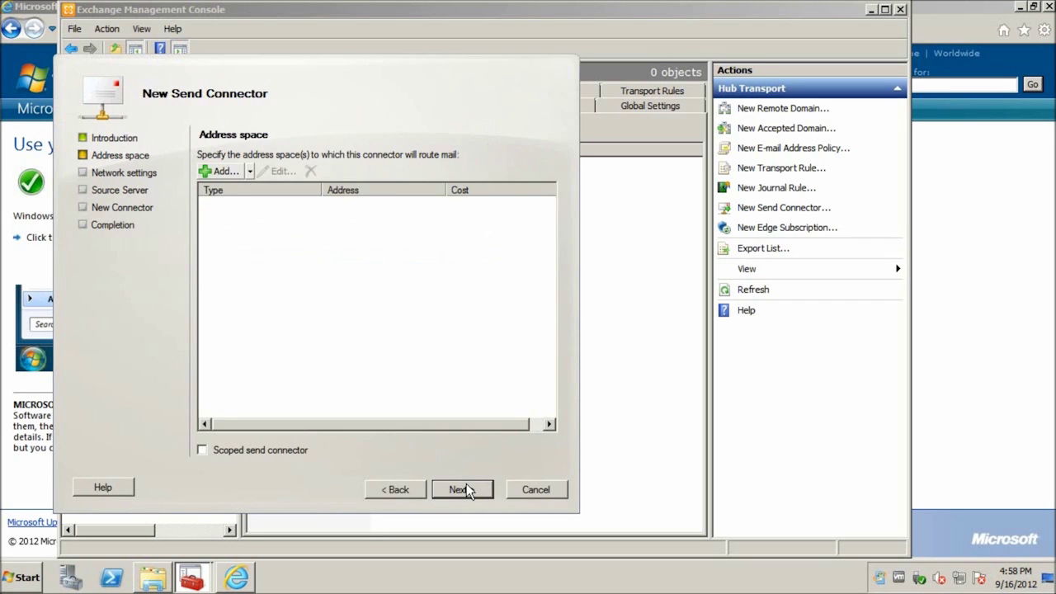
# - Add an SMTP address space with address * to the Send connector, keeping cost 1
pyautogui.click(229, 175)
pyautogui.click(236, 273)
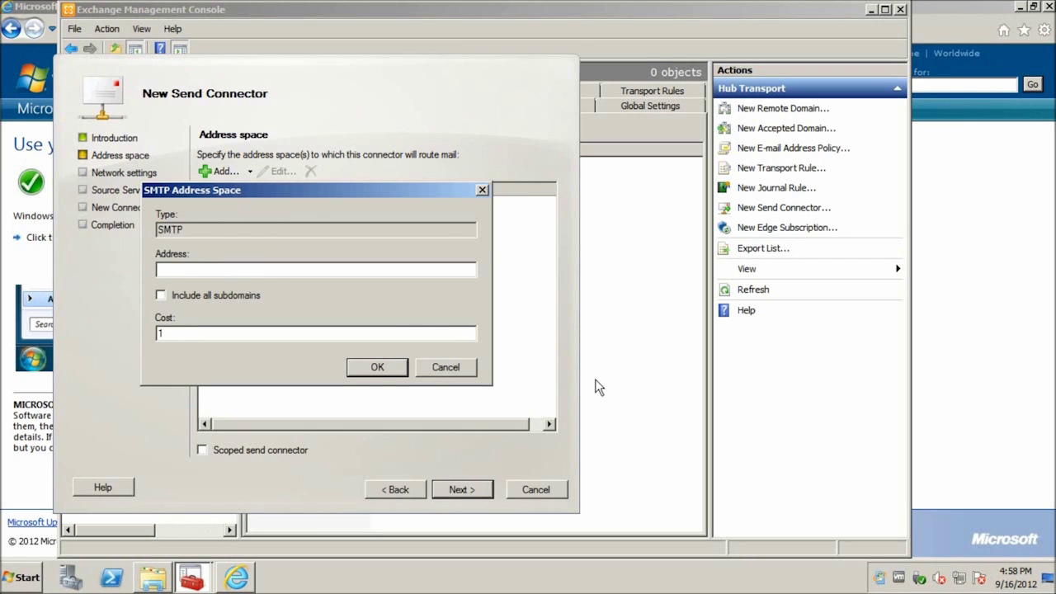
pyautogui.write('*')
pyautogui.click(356, 369)
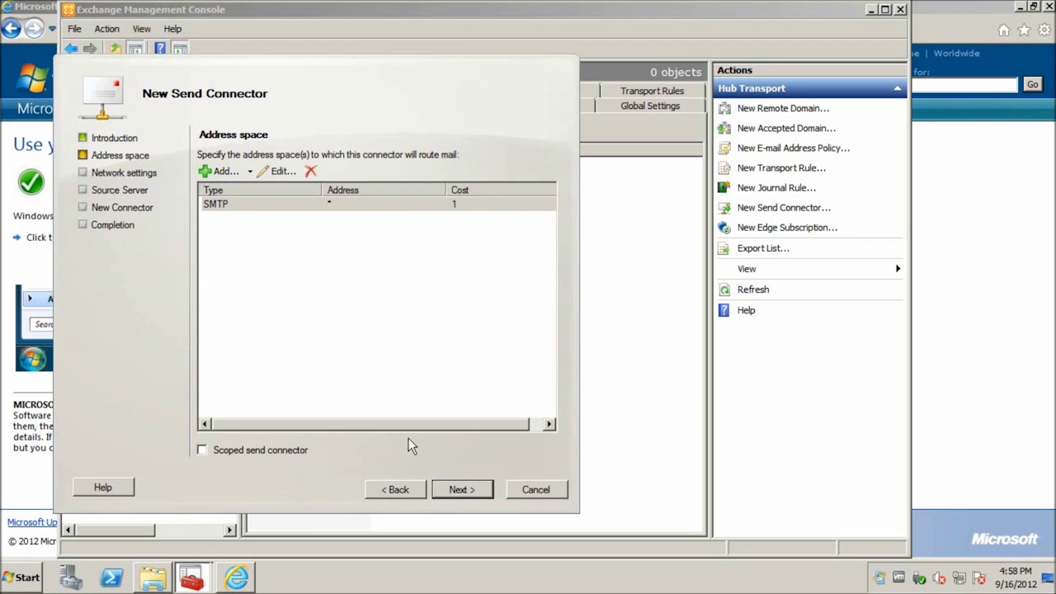
pyautogui.click(460, 492)
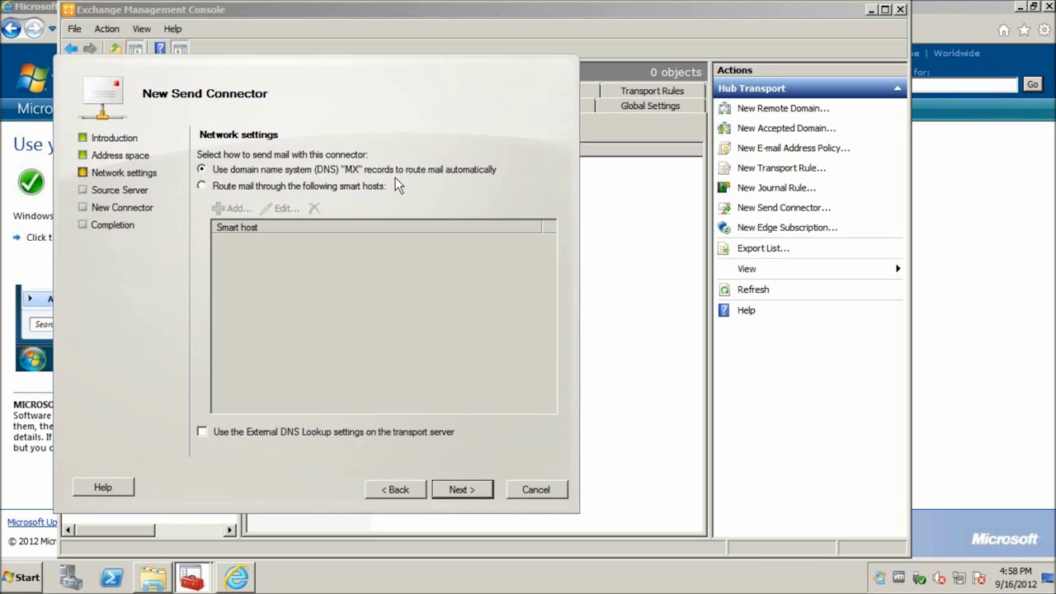
# - Keep DNS MX record routing and EXCHANGE as the source server, and finish creating the Send connector
pyautogui.click(472, 493)
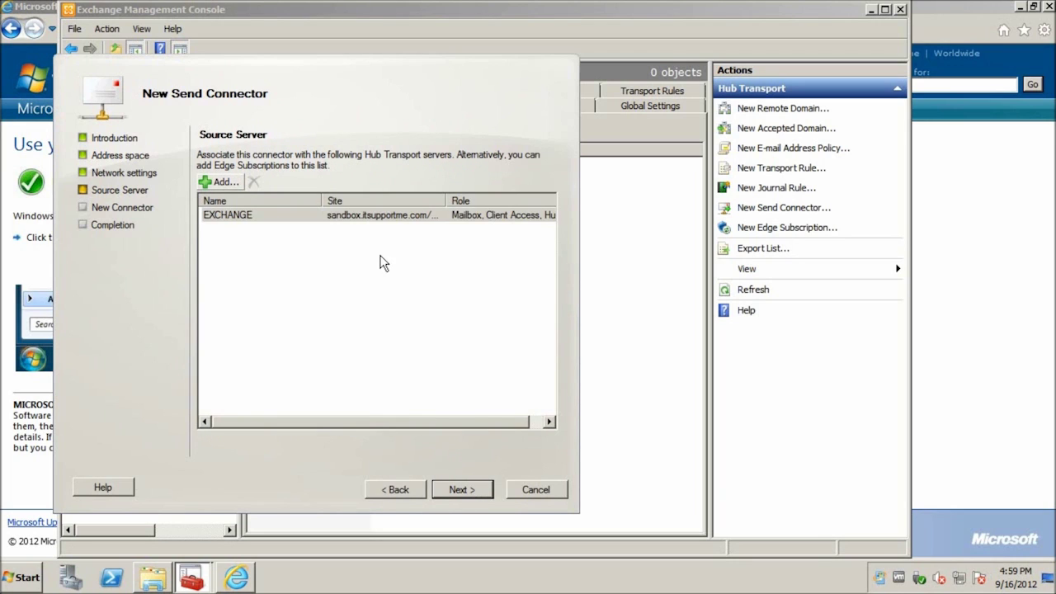
pyautogui.click(392, 217)
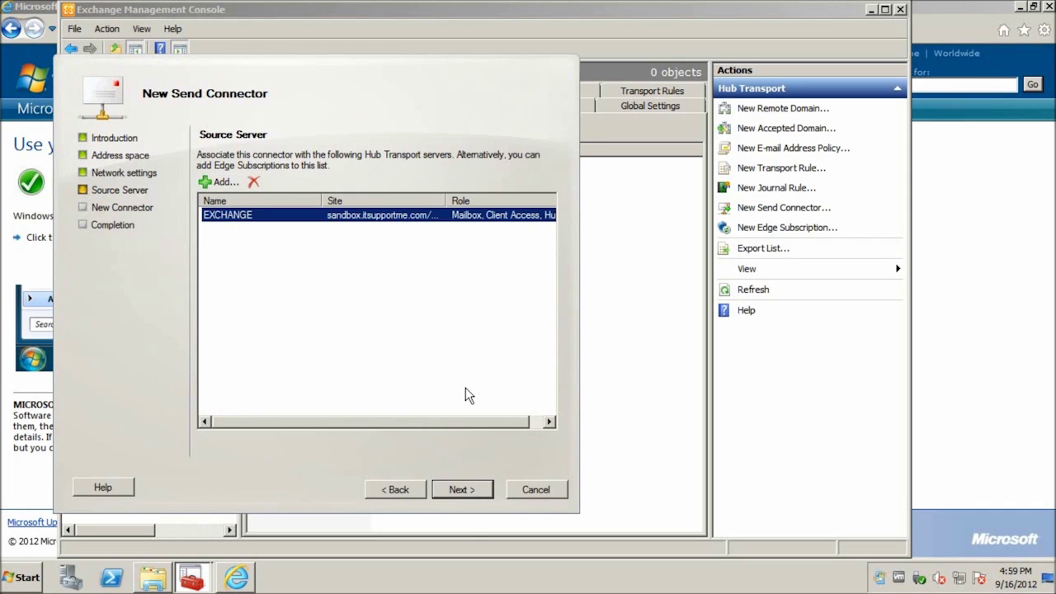
pyautogui.click(472, 498)
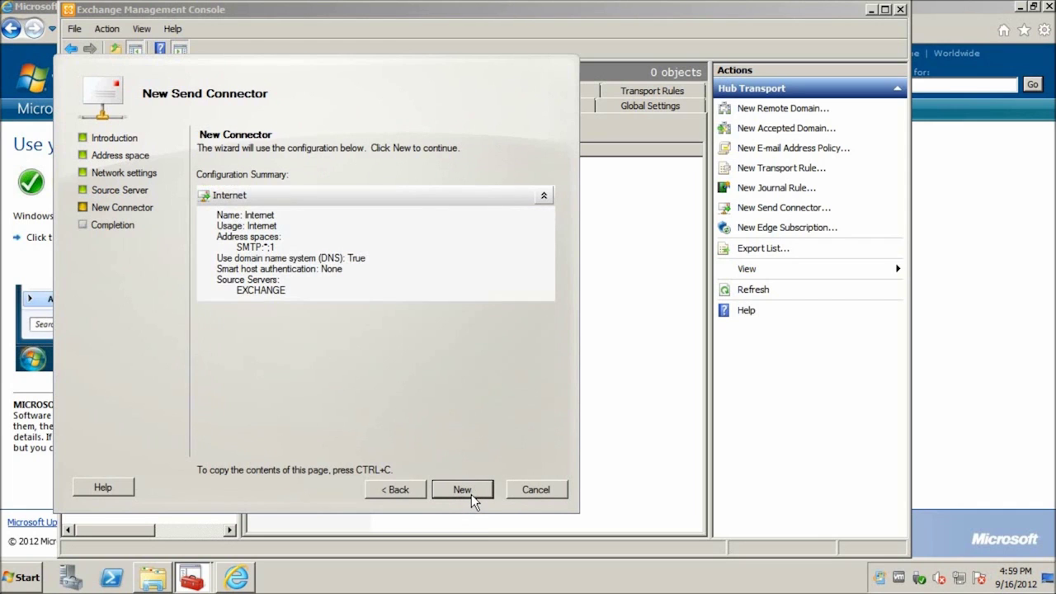
pyautogui.click(473, 495)
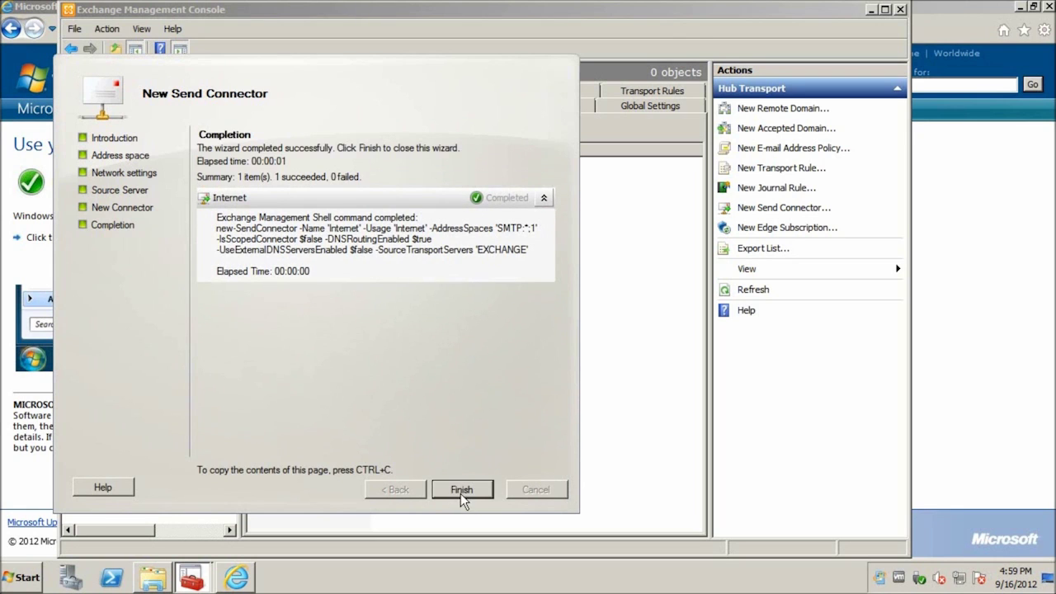
pyautogui.click(459, 487)
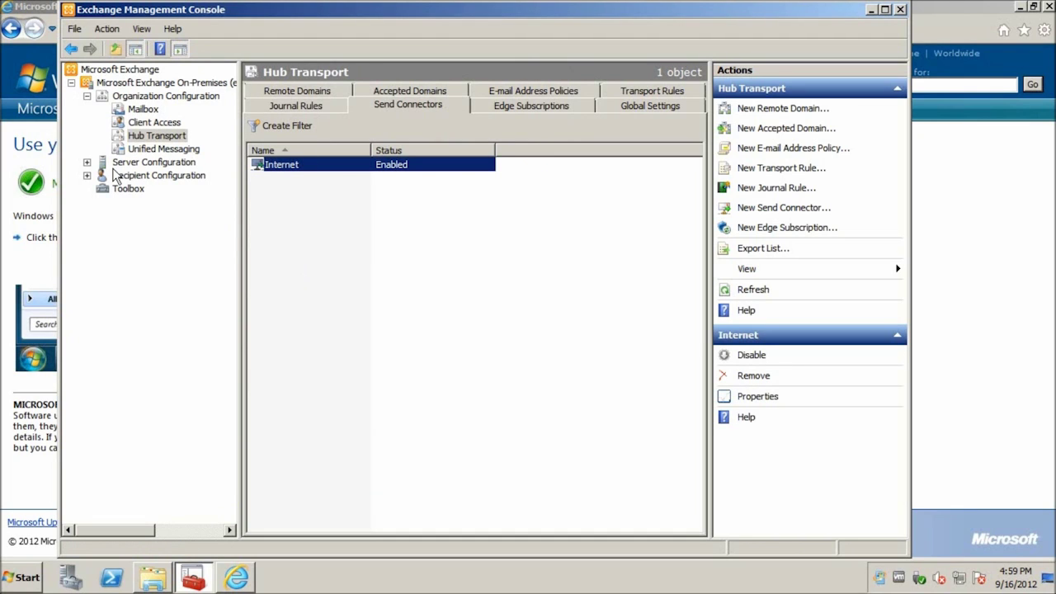
# - Enable Outlook Anywhere on the EXCHANGE Client Access server with external host name exchange.sandbox.itsupportme.com and Basic authentication
pyautogui.click(87, 96)
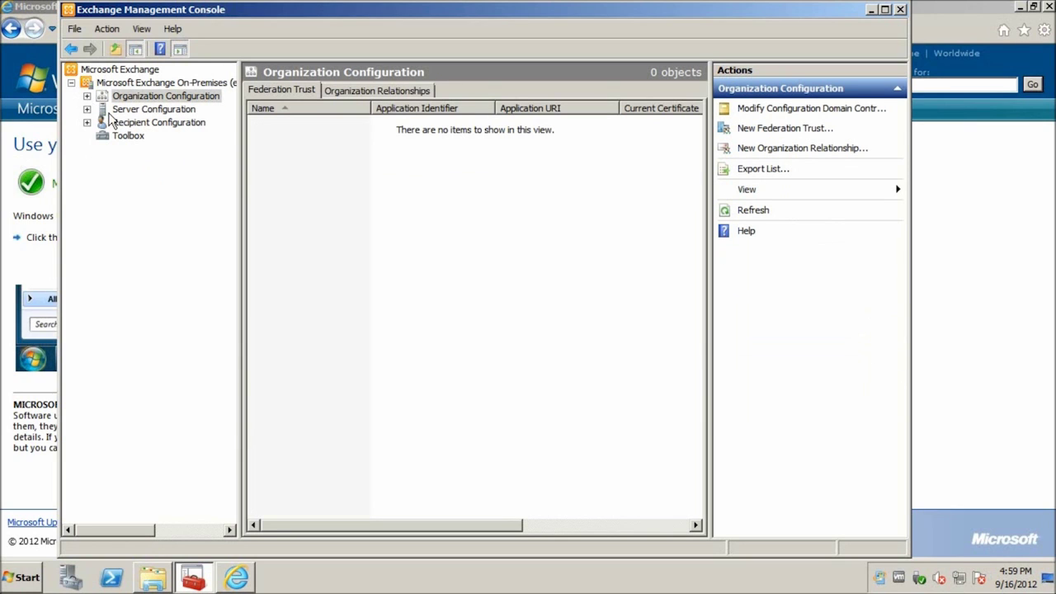
pyautogui.click(87, 110)
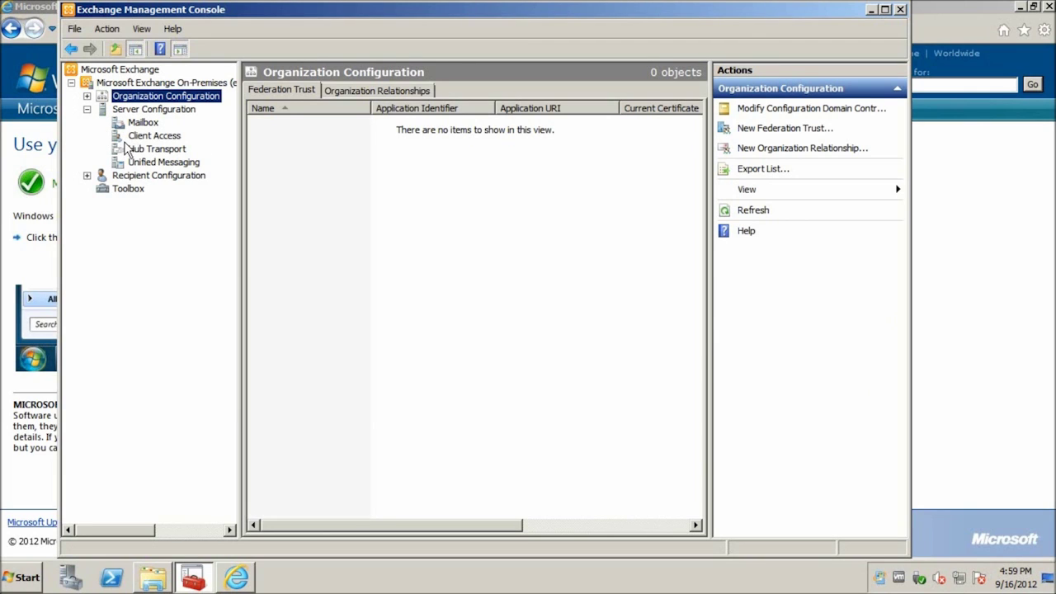
pyautogui.click(132, 138)
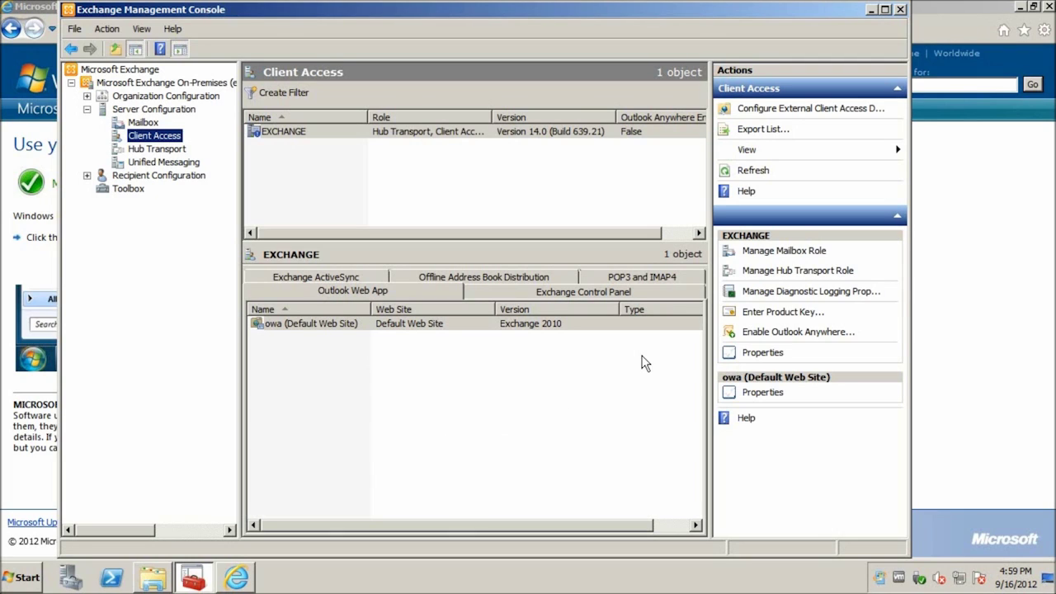
pyautogui.click(758, 334)
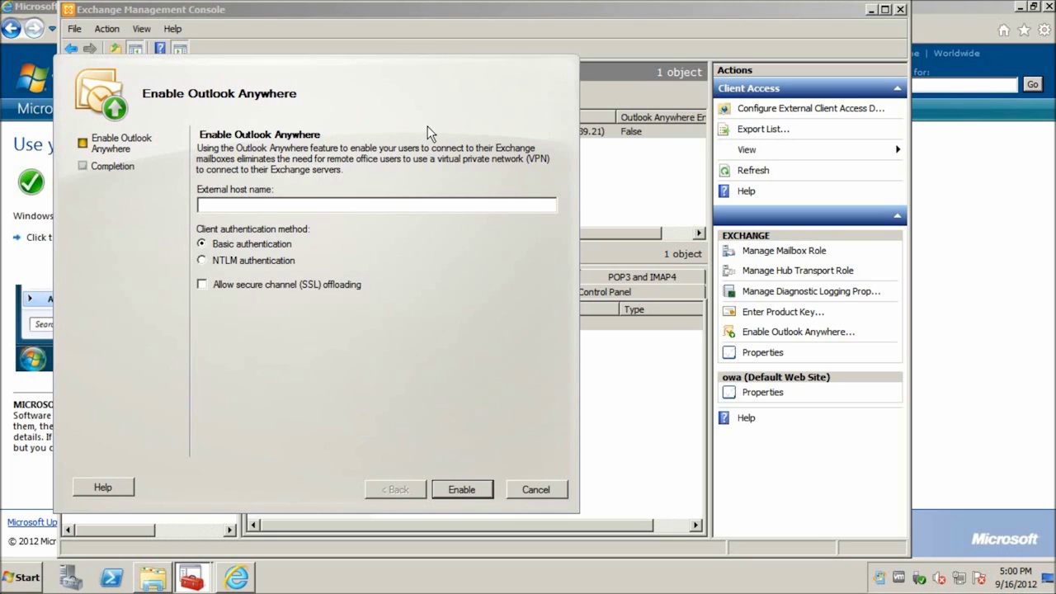
pyautogui.write('exchange.sandbox.itsupportme.com')
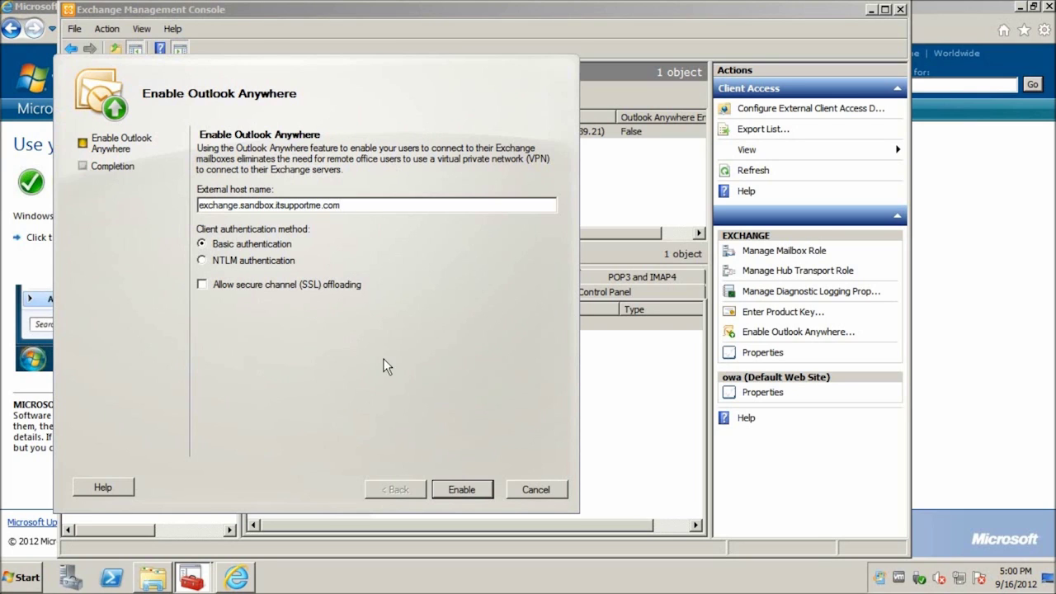
pyautogui.click(460, 487)
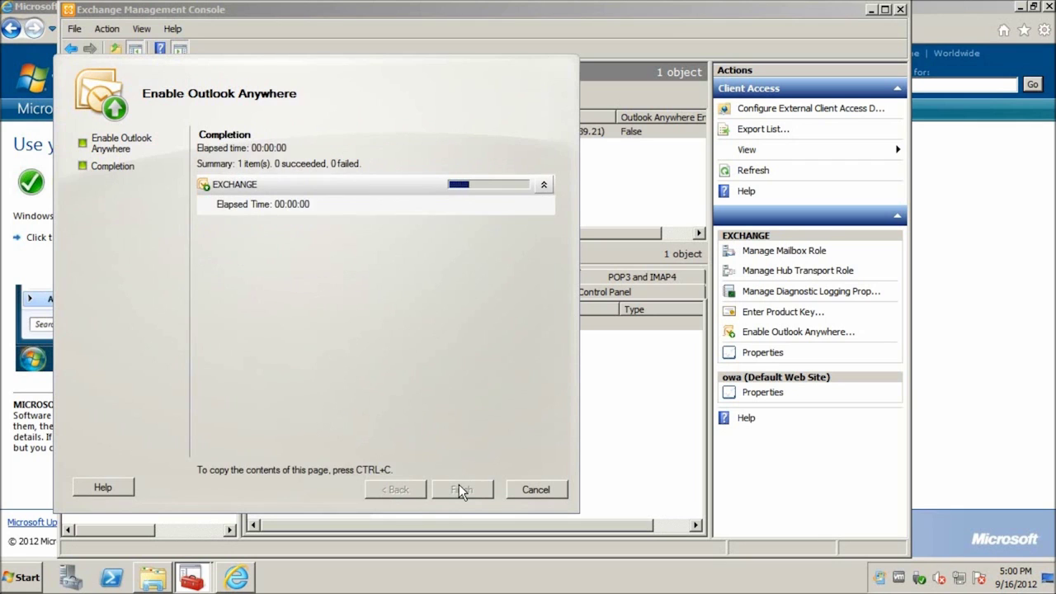
pyautogui.click(460, 489)
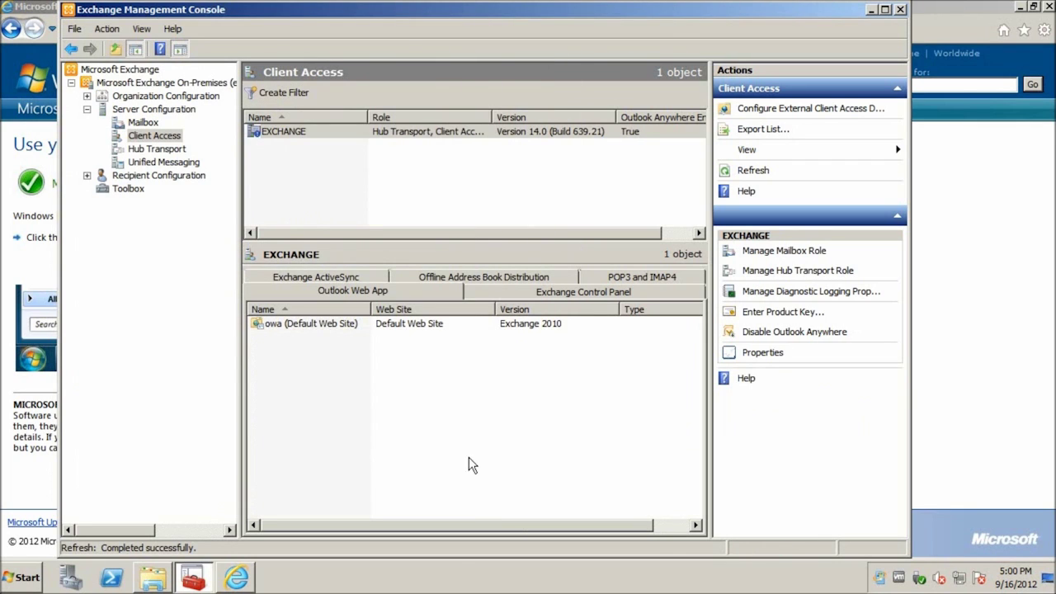
# - Review the authentication method and the internal and external URLs of the ecp (Default Web Site) virtual directory without changing them
pyautogui.click(517, 293)
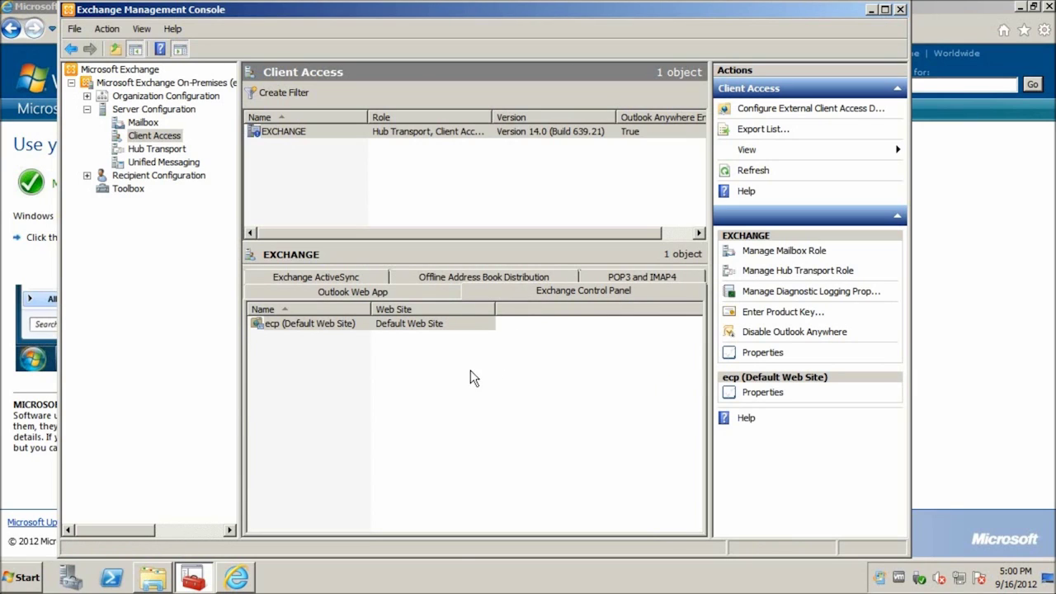
pyautogui.click(340, 323)
pyautogui.doubleClick(339, 324)
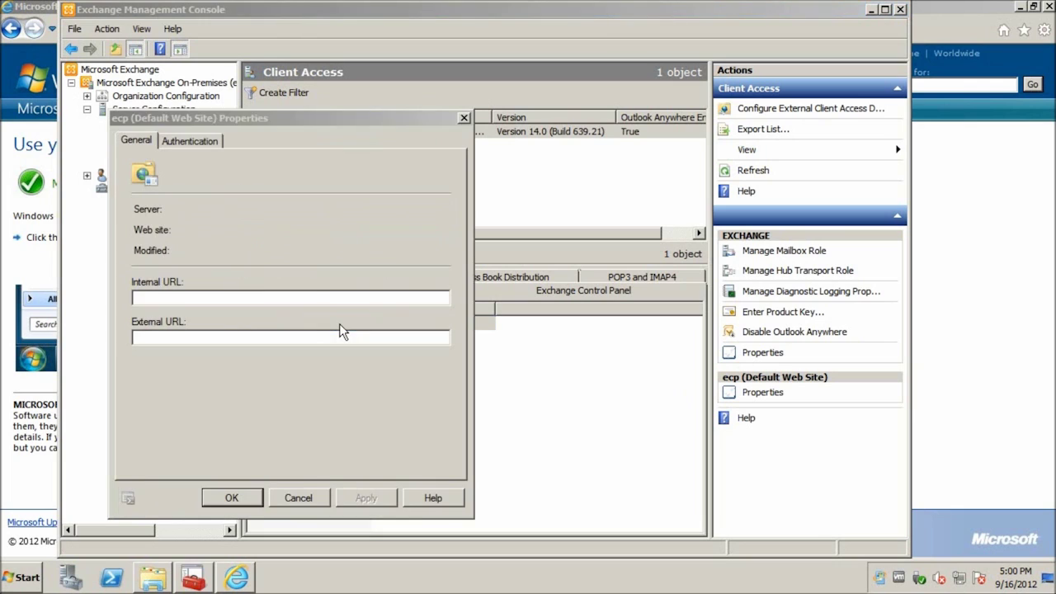
pyautogui.click(213, 144)
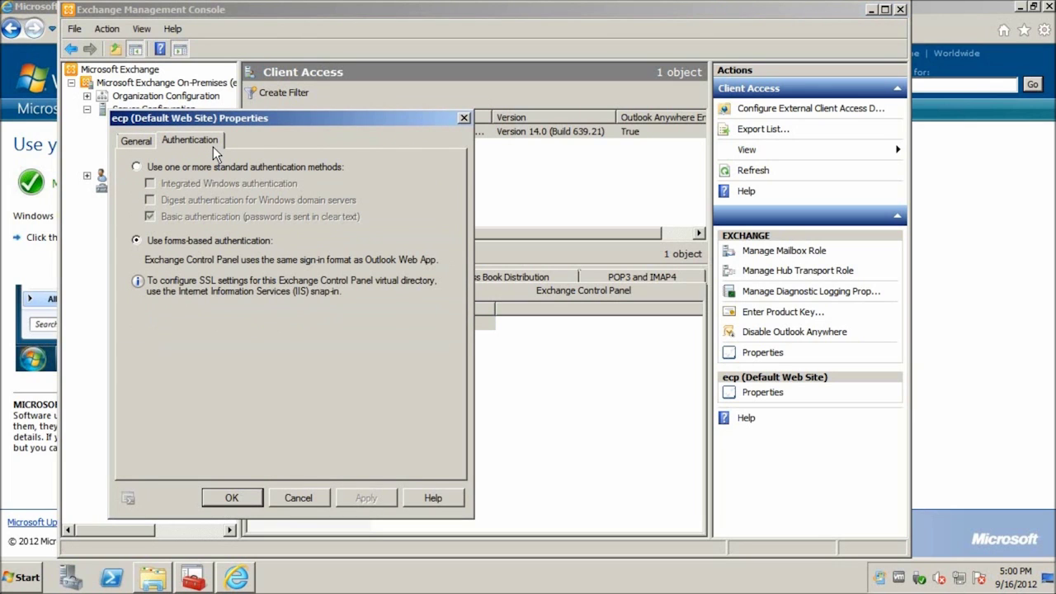
pyautogui.click(135, 143)
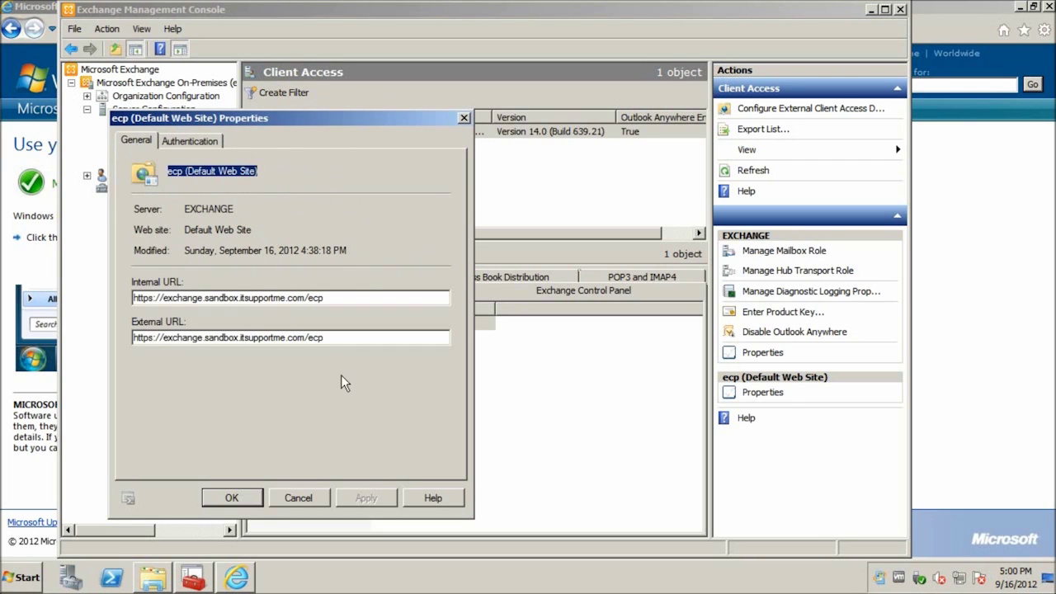
pyautogui.click(302, 498)
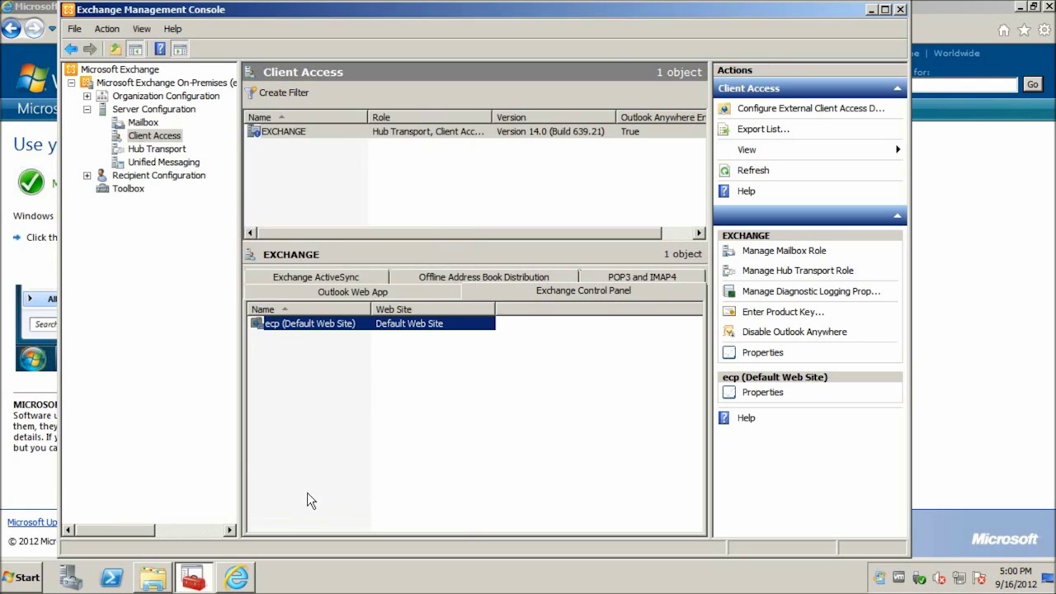
# - Look over the server's ActiveSync and offline address book entries, and examine the POP3 binding, authentication, connection and retrieval settings without changes
pyautogui.click(310, 278)
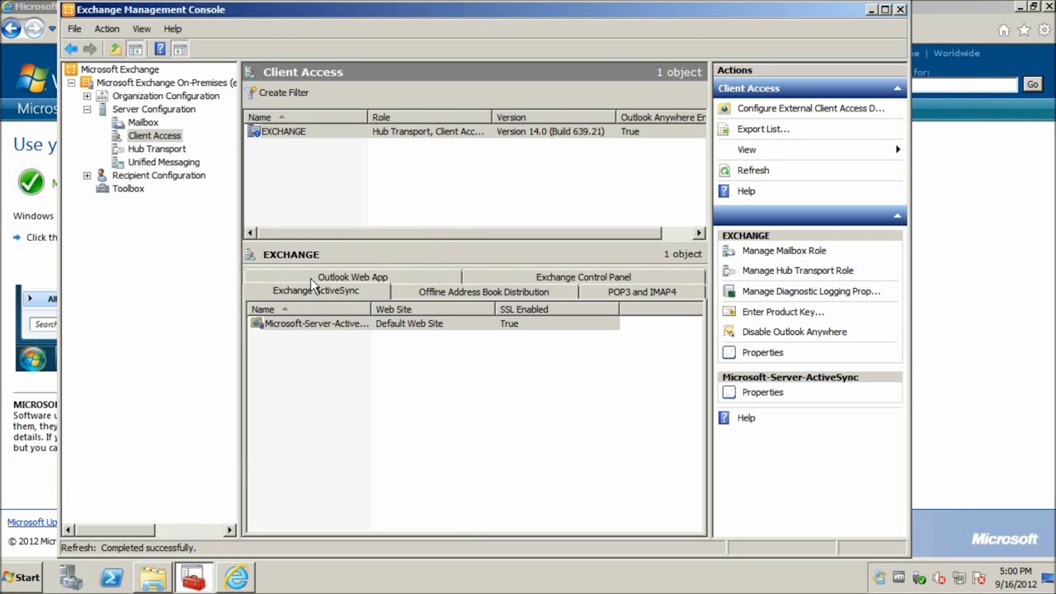
pyautogui.click(429, 290)
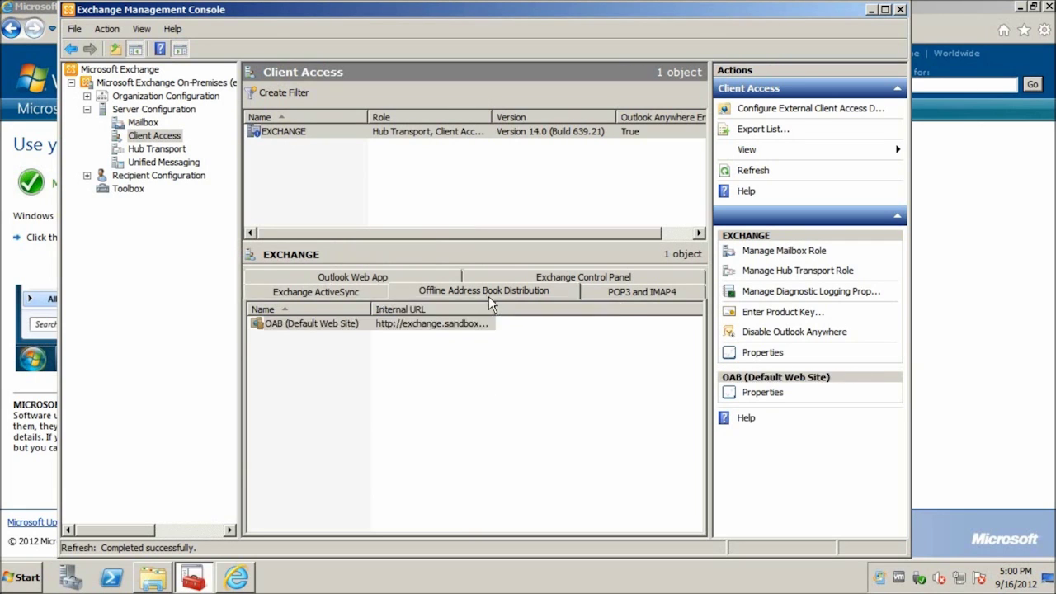
pyautogui.click(622, 296)
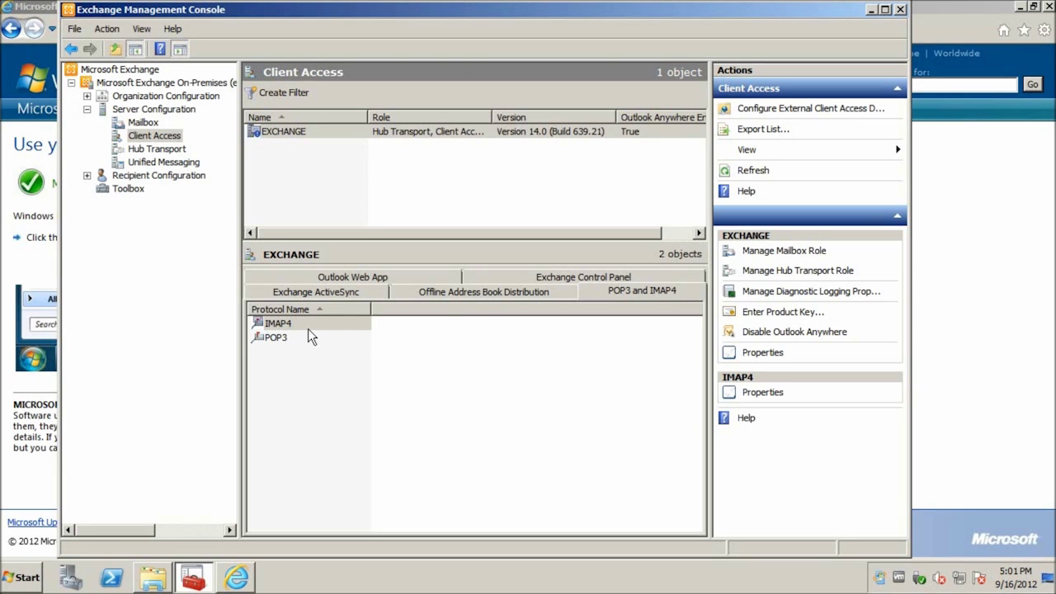
pyautogui.doubleClick(287, 338)
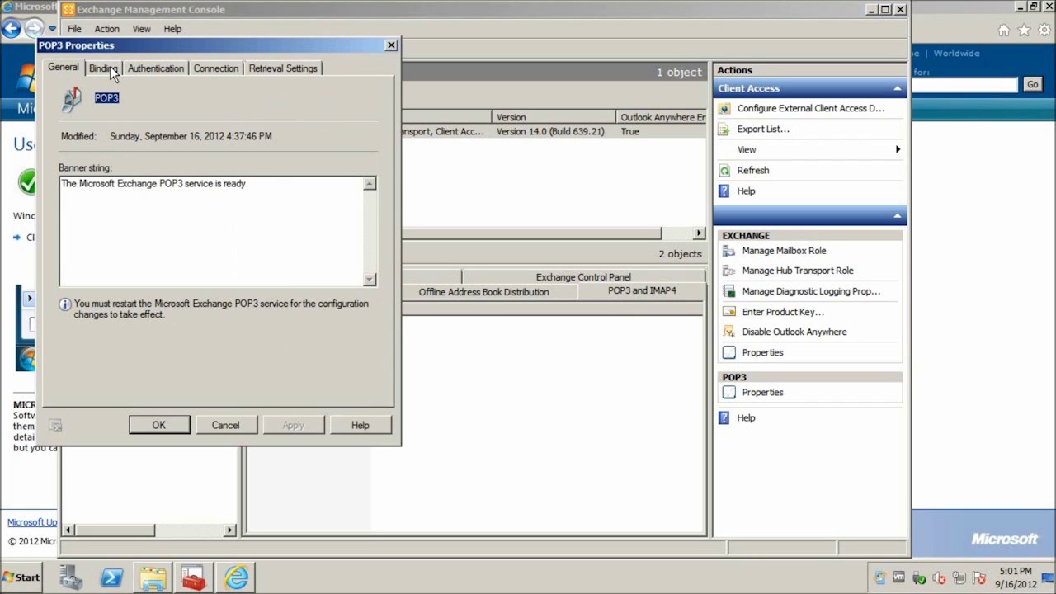
pyautogui.click(110, 68)
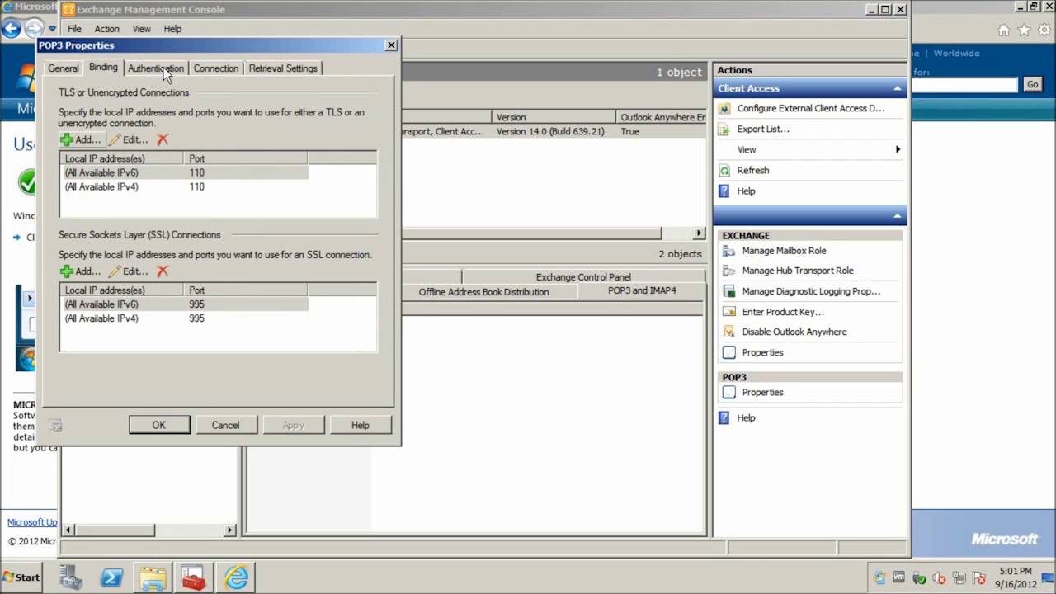
pyautogui.click(163, 67)
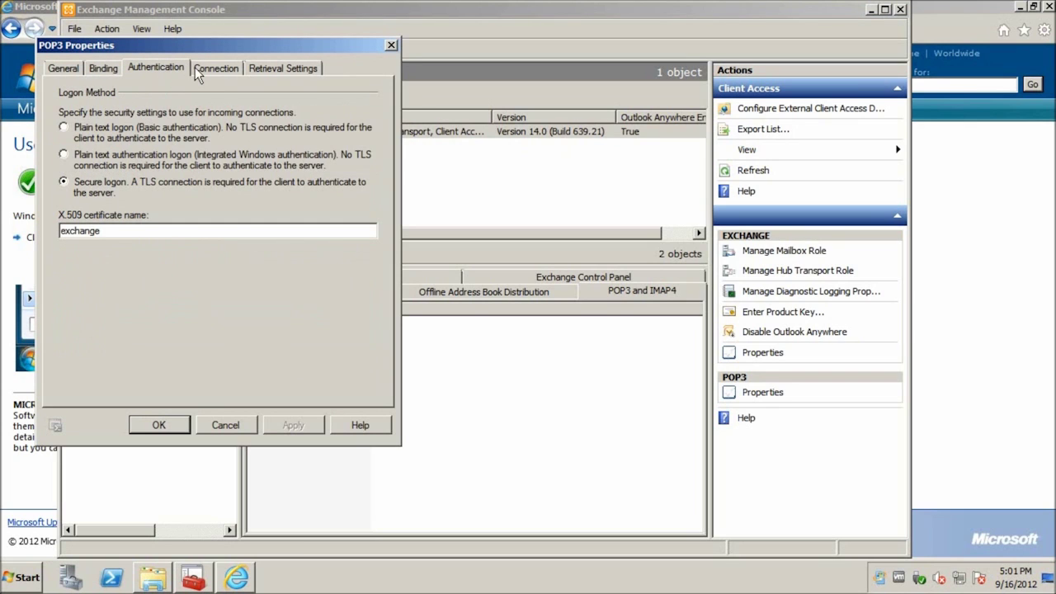
pyautogui.click(200, 68)
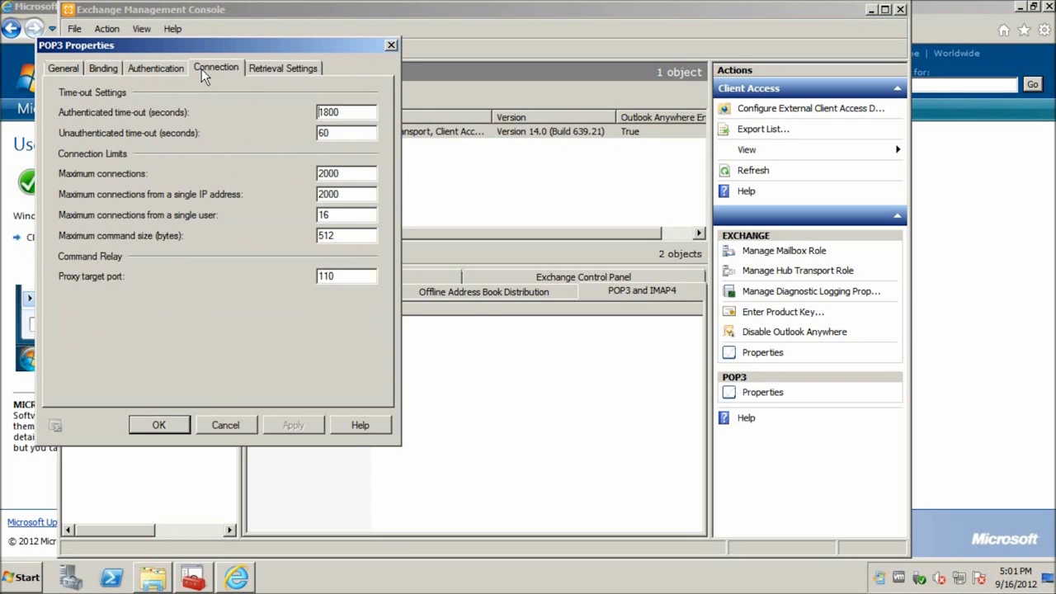
pyautogui.click(251, 68)
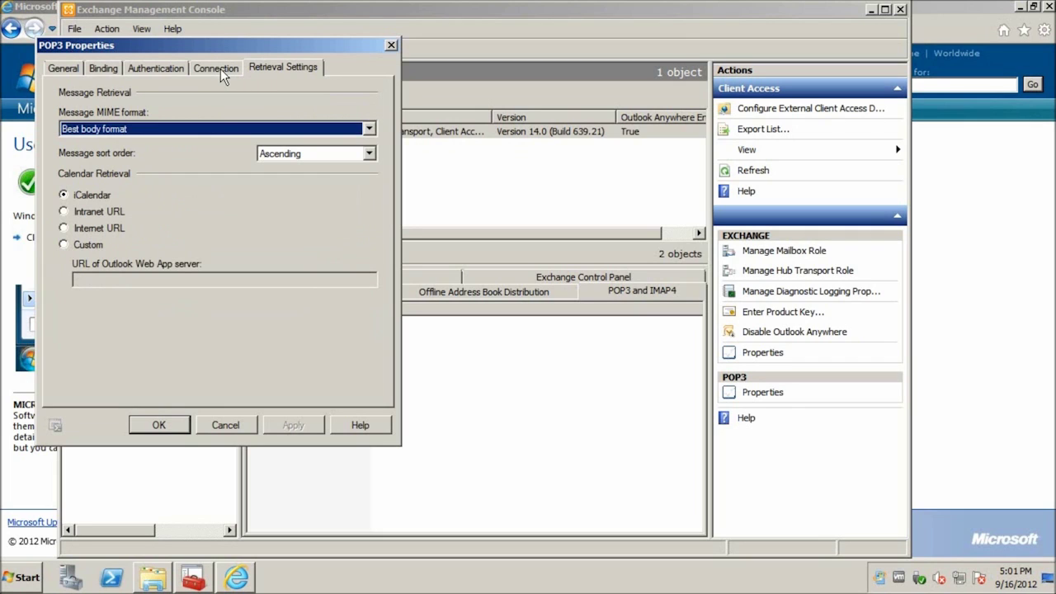
pyautogui.click(146, 70)
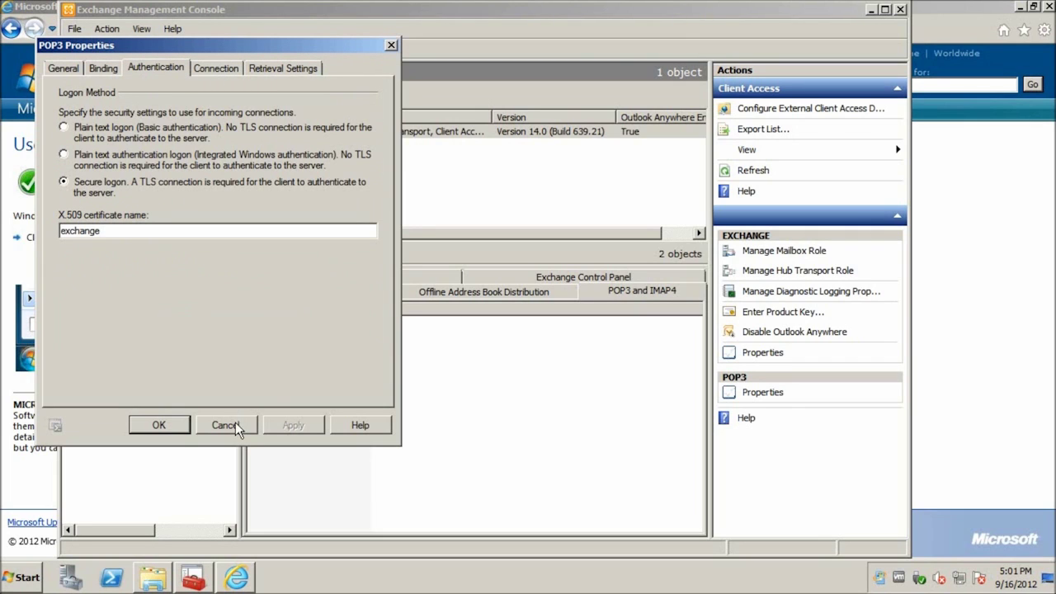
pyautogui.click(235, 425)
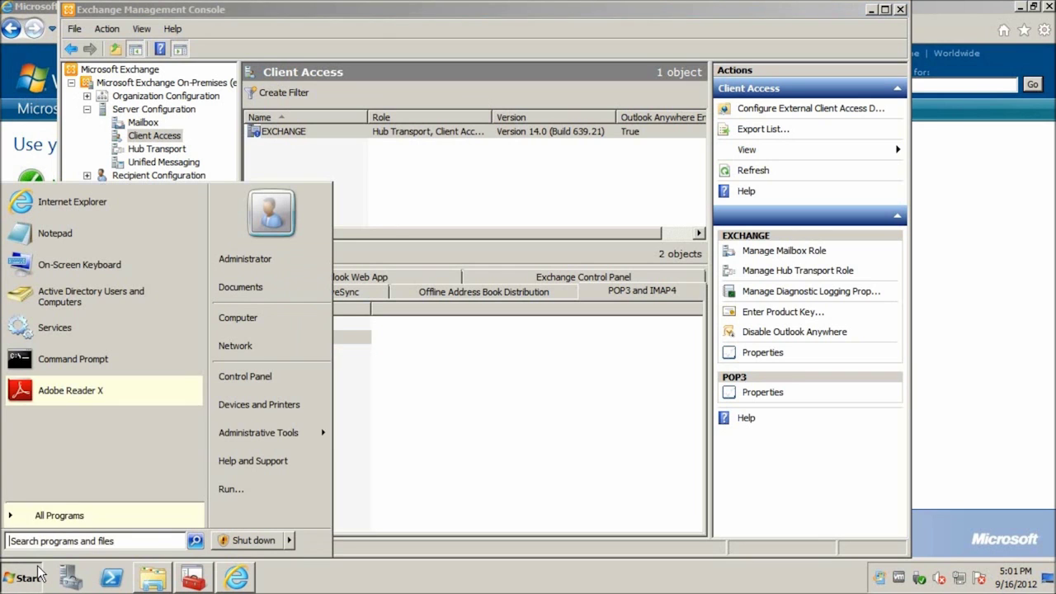
# - Switch to the Windows Services console, locate the Microsoft Exchange POP3 service and show its startup type in an enlarged window
pyautogui.click(238, 434)
pyautogui.click(79, 332)
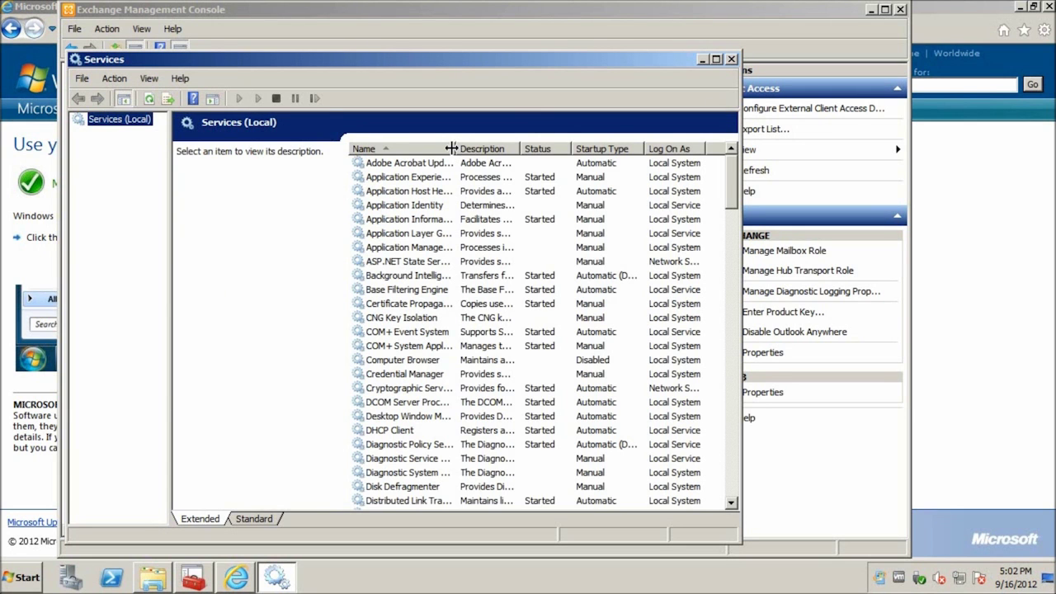
pyautogui.doubleClick(455, 149)
pyautogui.click(463, 237)
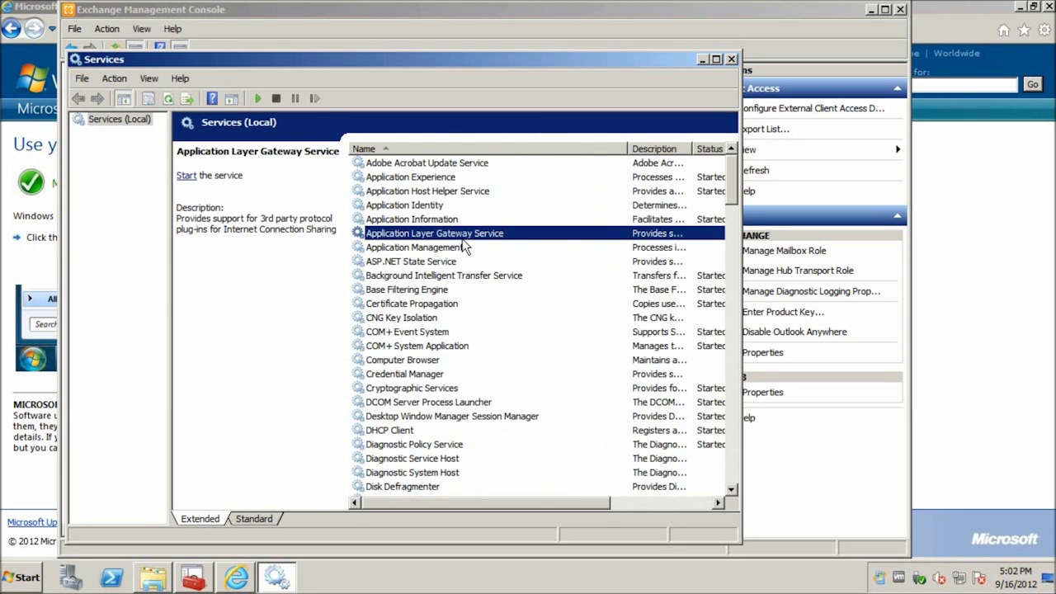
pyautogui.press('m')
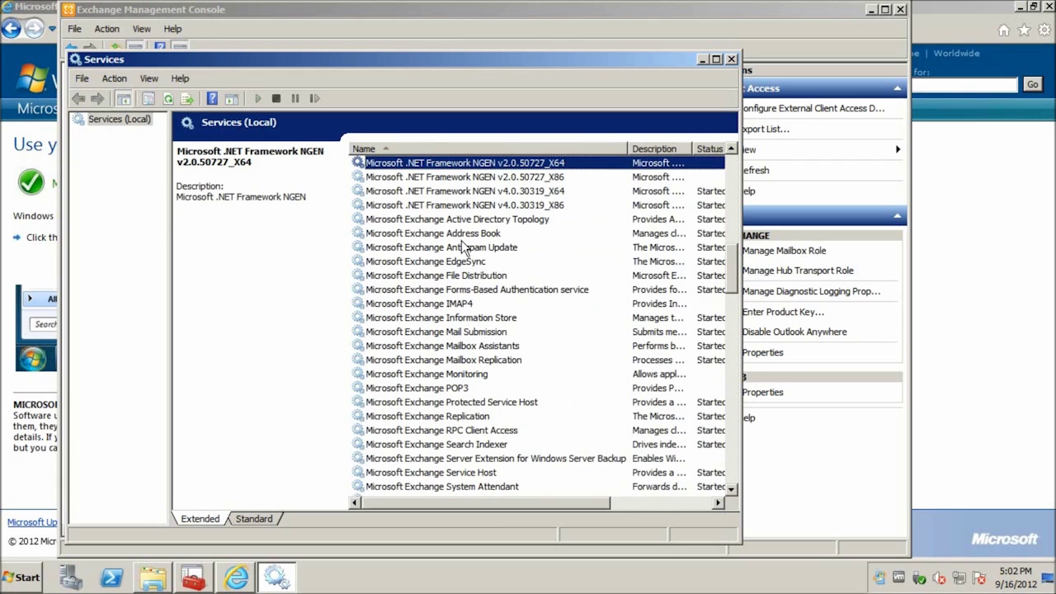
pyautogui.scroll(-3, 467, 248)
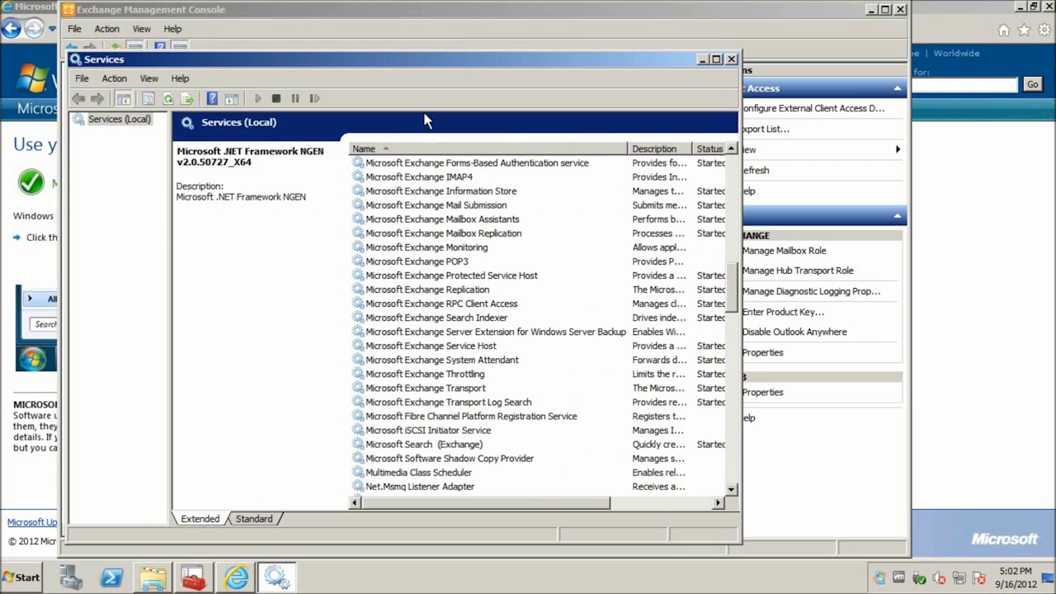
pyautogui.click(459, 264)
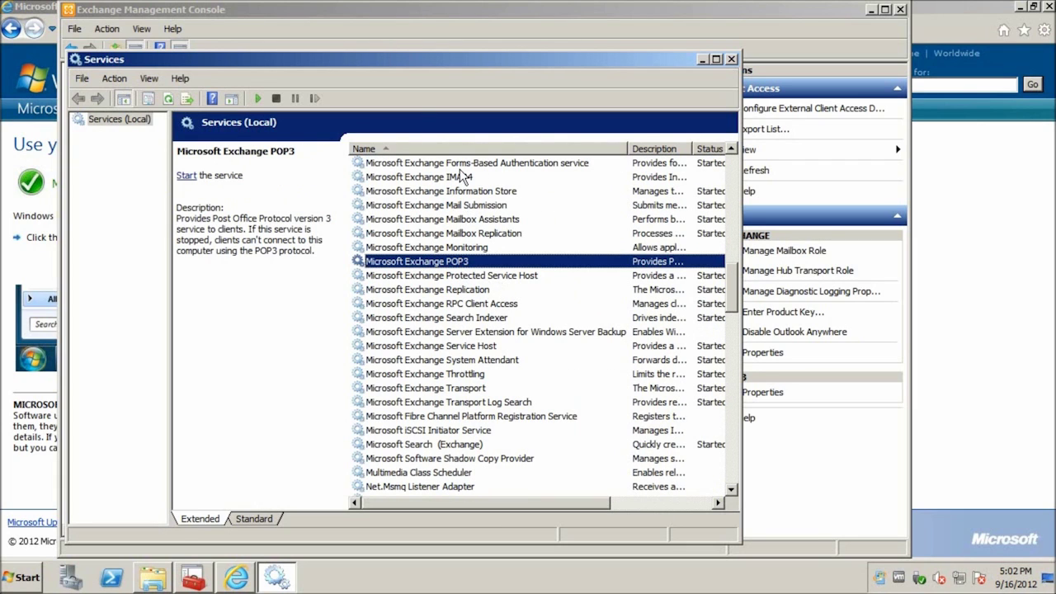
pyautogui.click(716, 59)
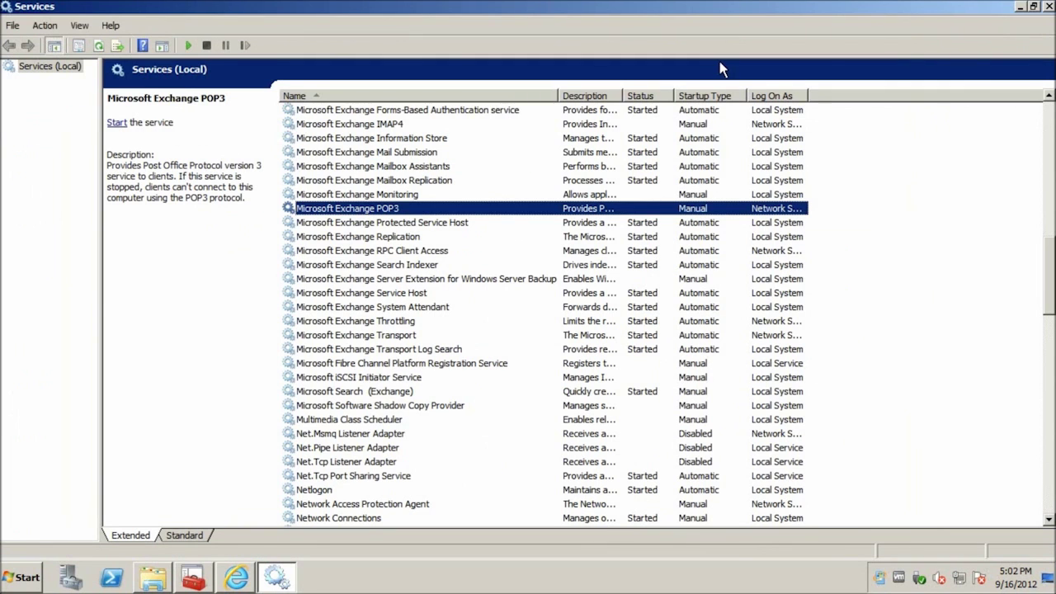
# - Check the startup type options in the Microsoft Exchange POP3 service's properties without changing them, and close the Services console
pyautogui.rightClick(709, 213)
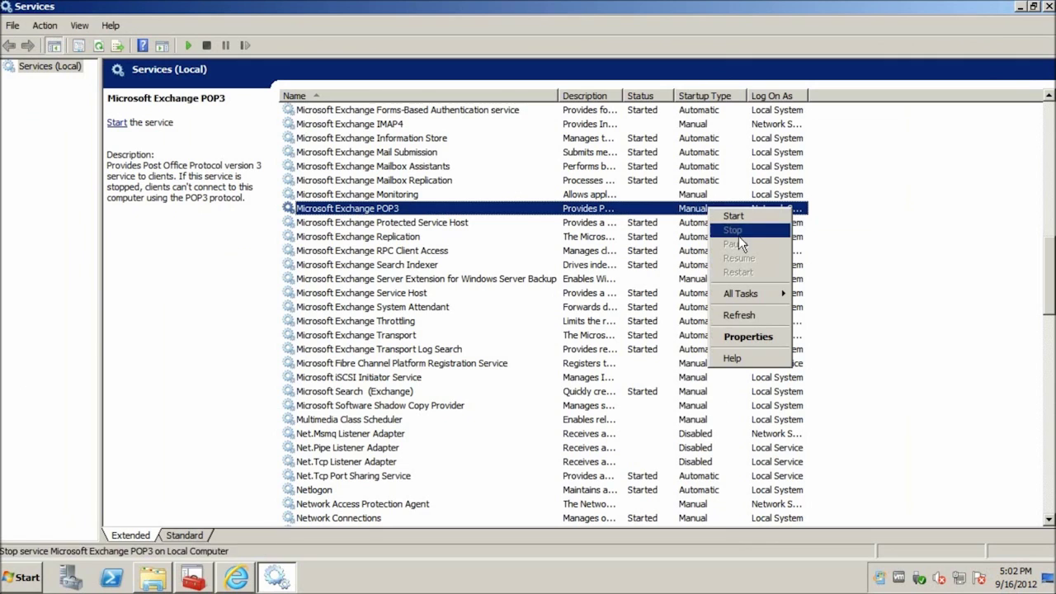
pyautogui.click(738, 337)
pyautogui.click(591, 265)
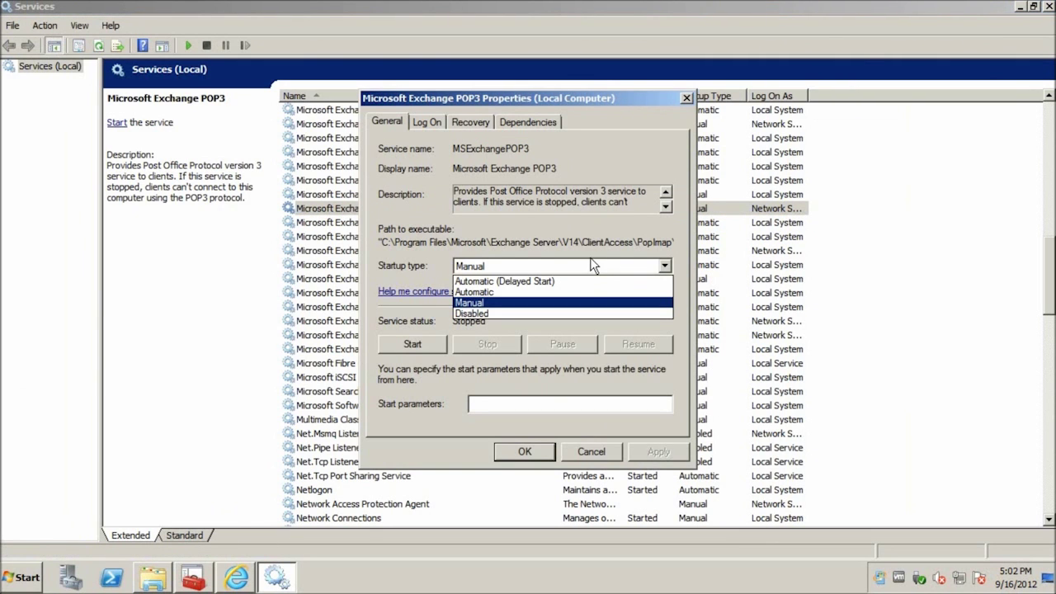
pyautogui.click(412, 239)
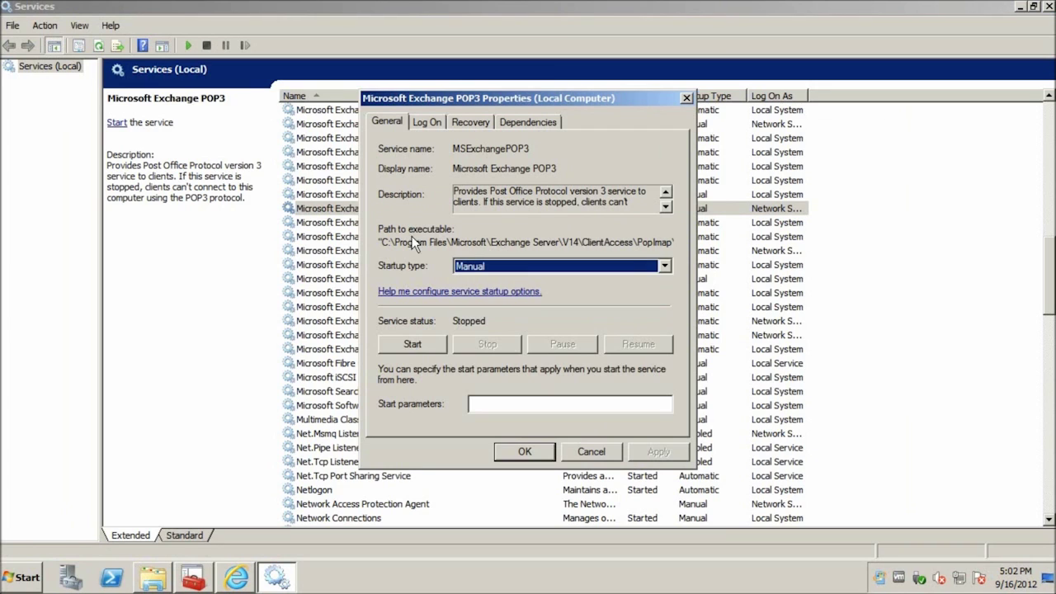
pyautogui.click(593, 452)
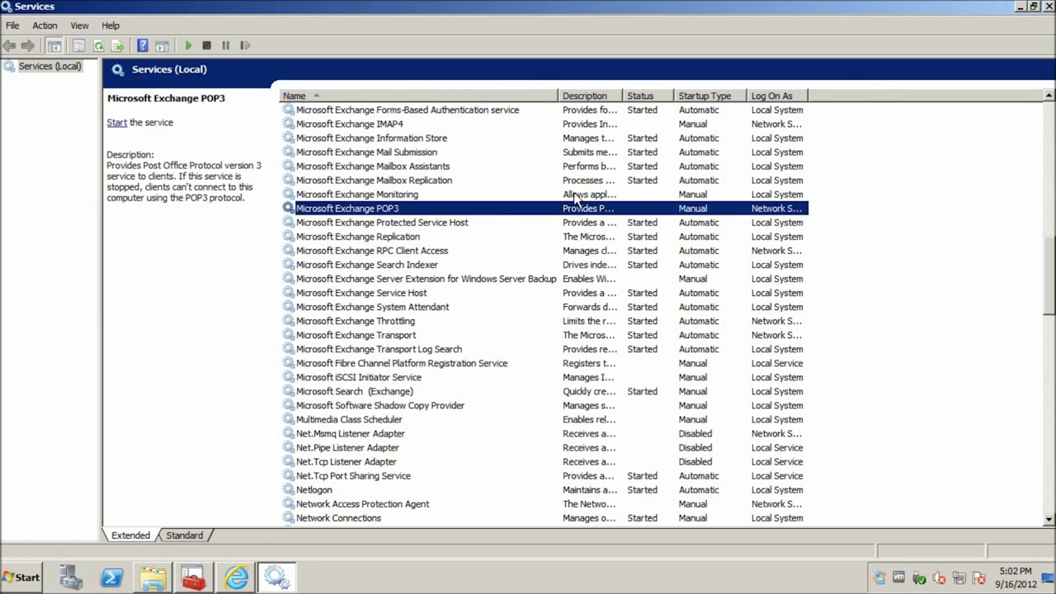
pyautogui.click(1050, 6)
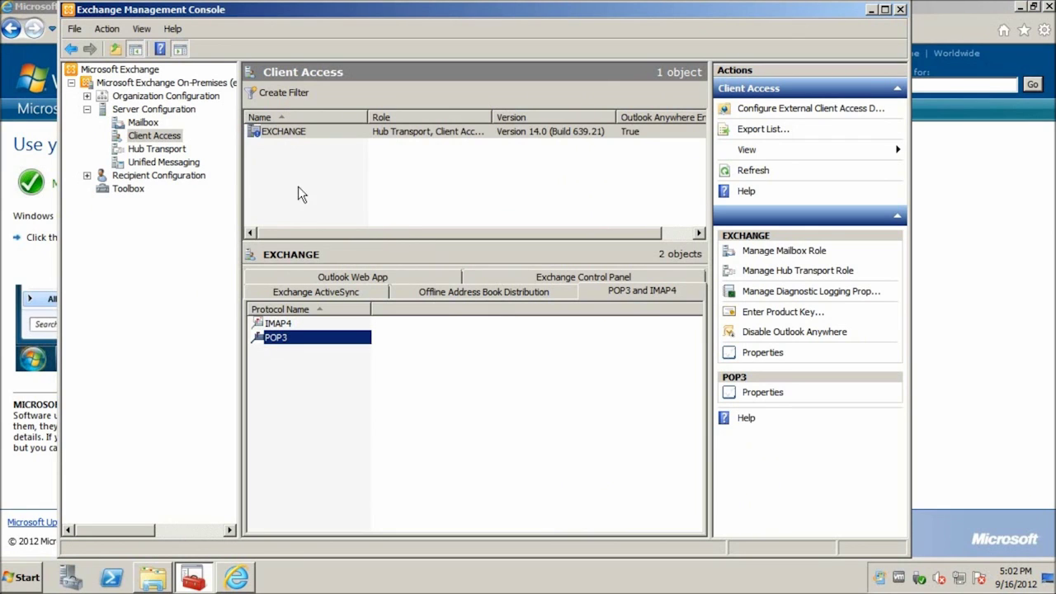
# - Review the general, authentication and network settings of the Hub Transport receive connector Default EXCHANGE
pyautogui.click(156, 151)
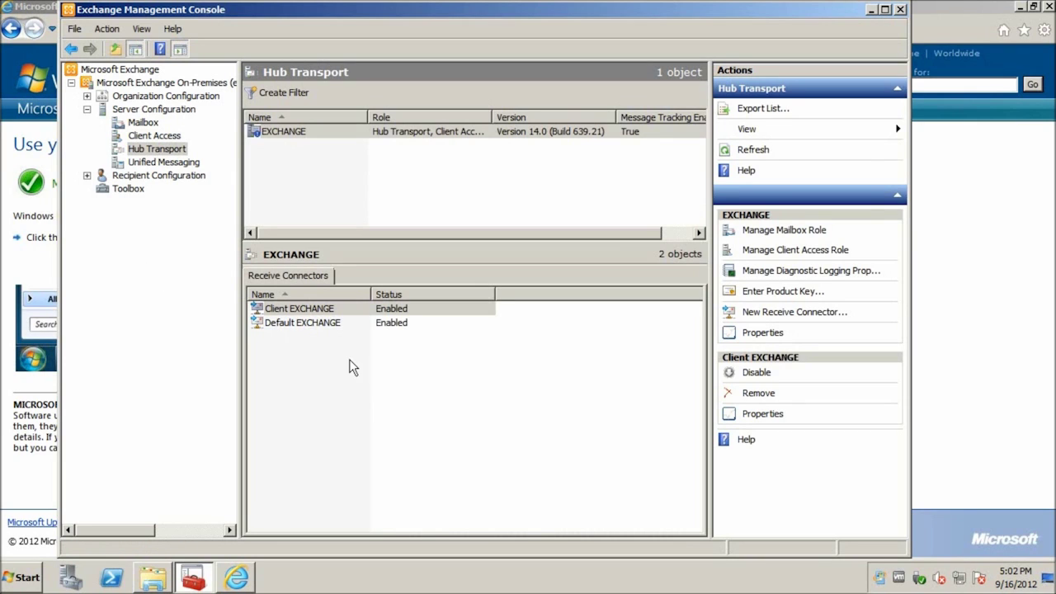
pyautogui.doubleClick(279, 322)
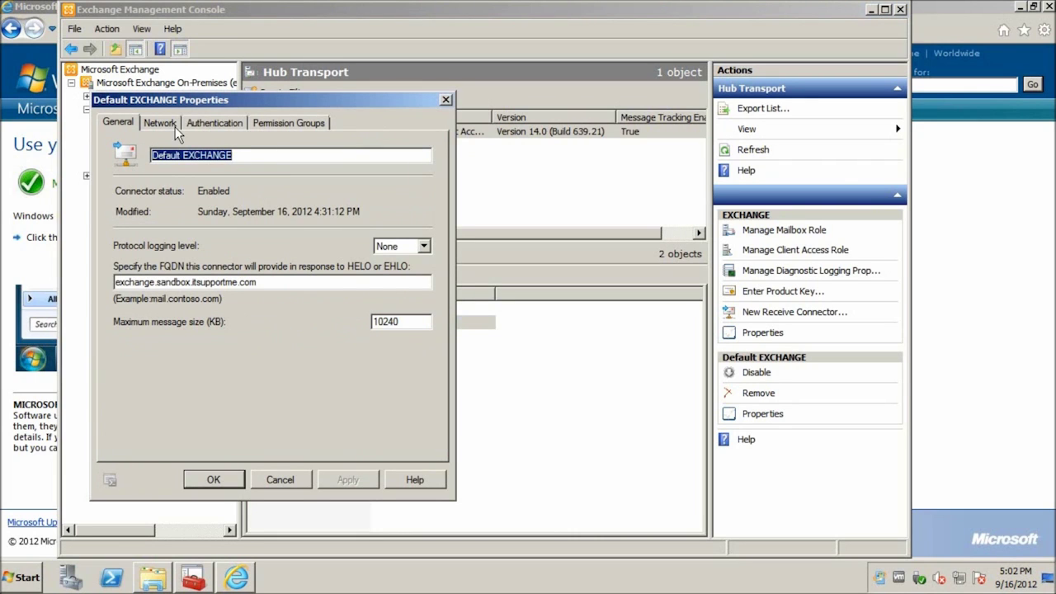
pyautogui.click(211, 129)
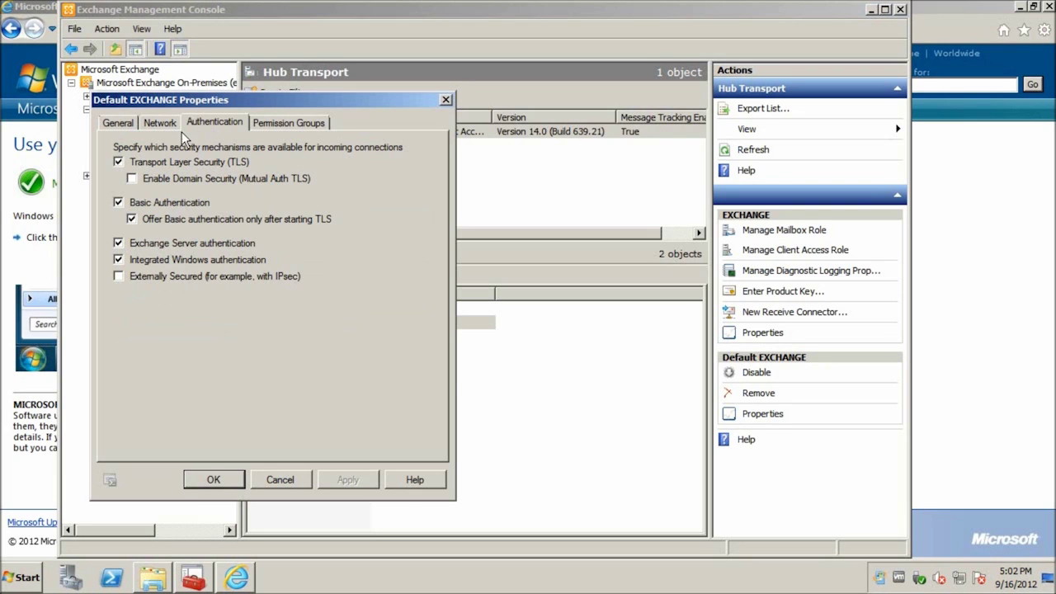
pyautogui.click(112, 129)
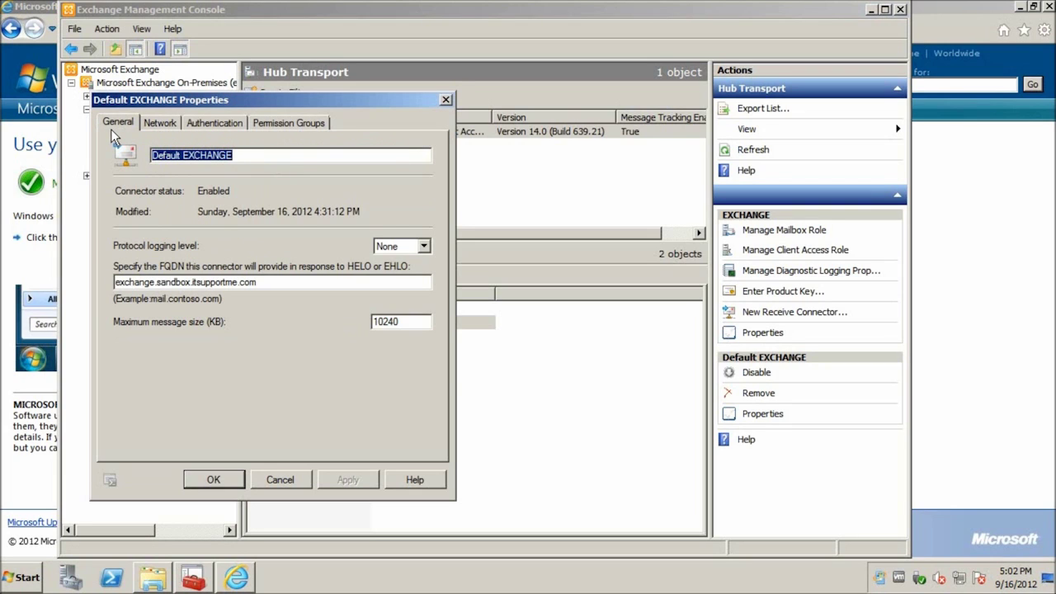
pyautogui.click(174, 124)
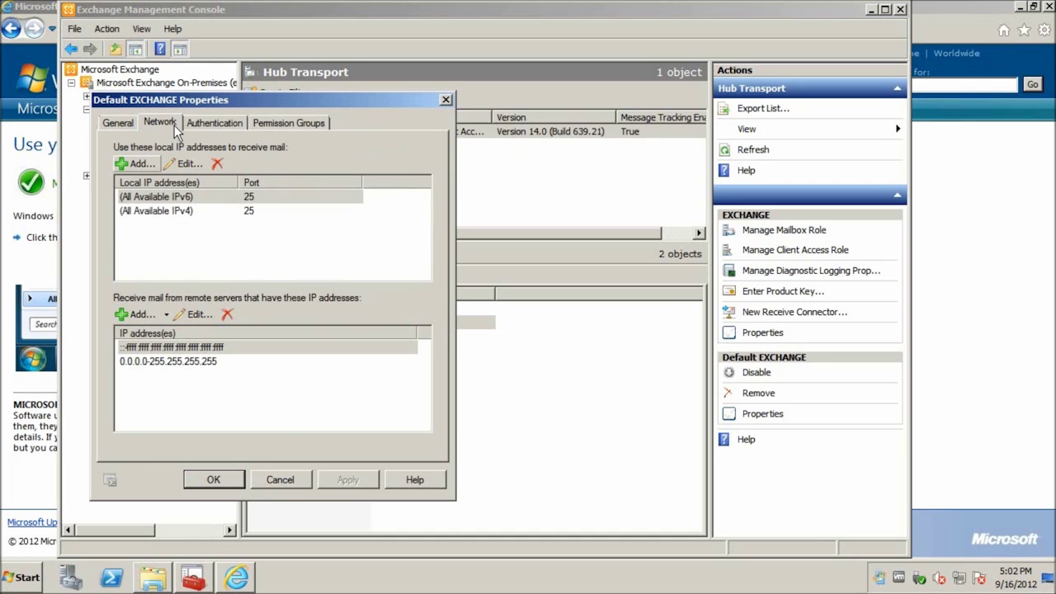
# - Allow anonymous users to connect to the Default EXCHANGE receive connector, recheck its authentication and network settings, and save the properties
pyautogui.click(266, 125)
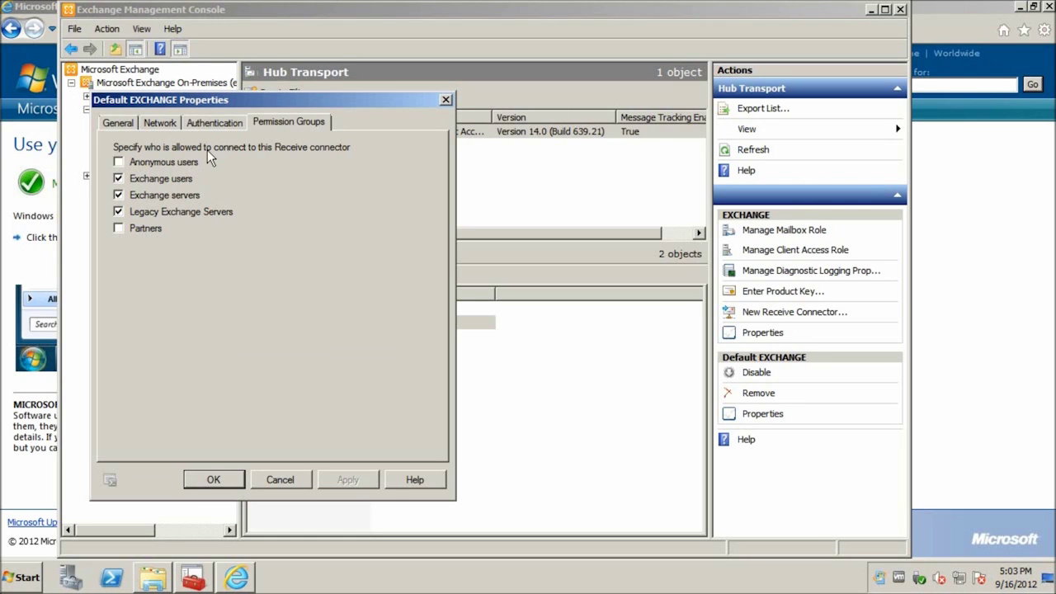
pyautogui.click(179, 159)
pyautogui.click(374, 485)
pyautogui.click(190, 121)
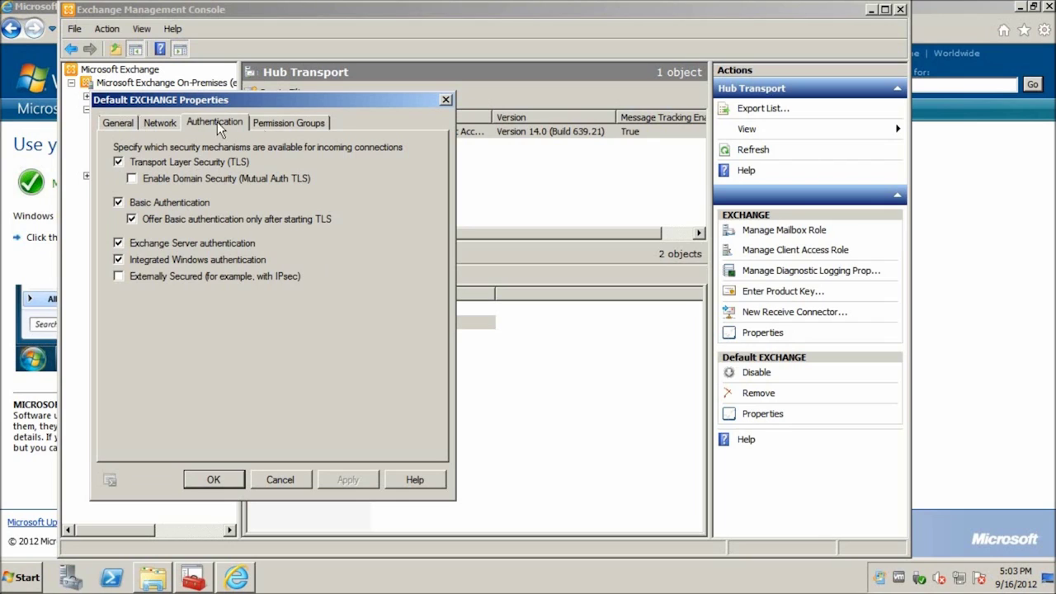
pyautogui.click(277, 122)
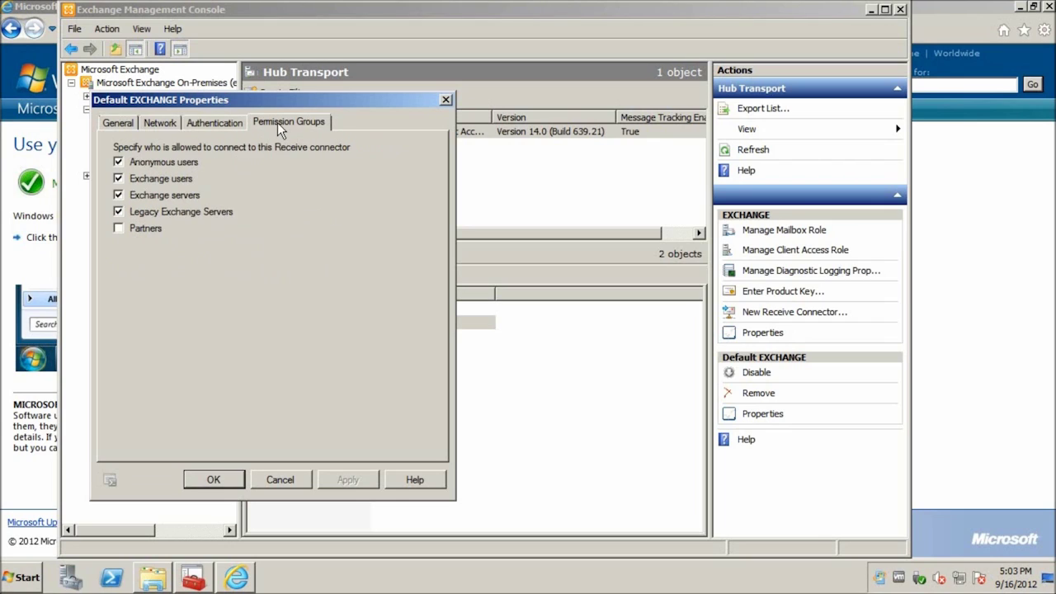
pyautogui.click(173, 123)
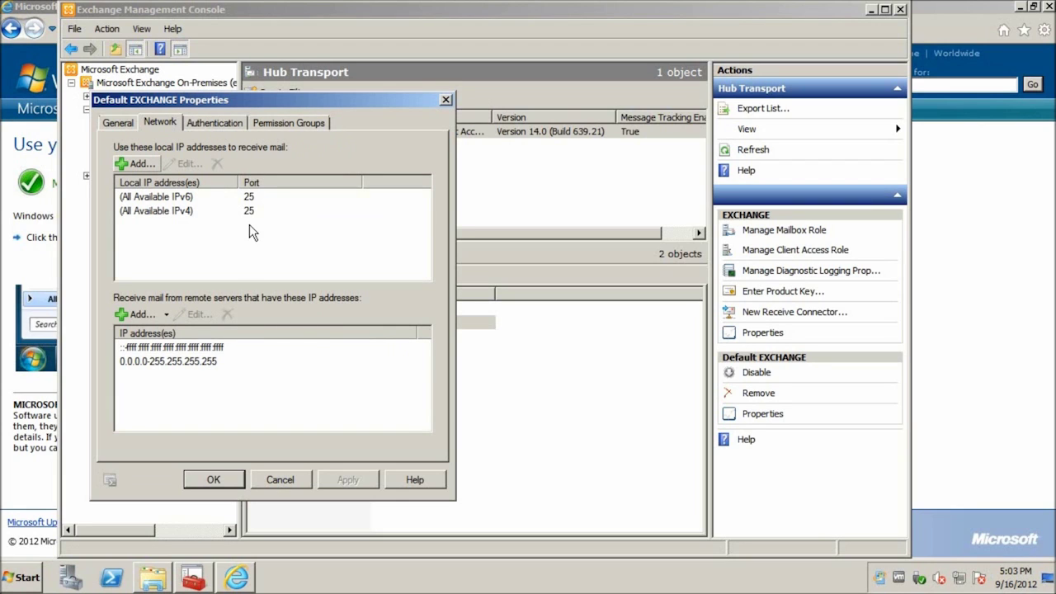
pyautogui.click(212, 482)
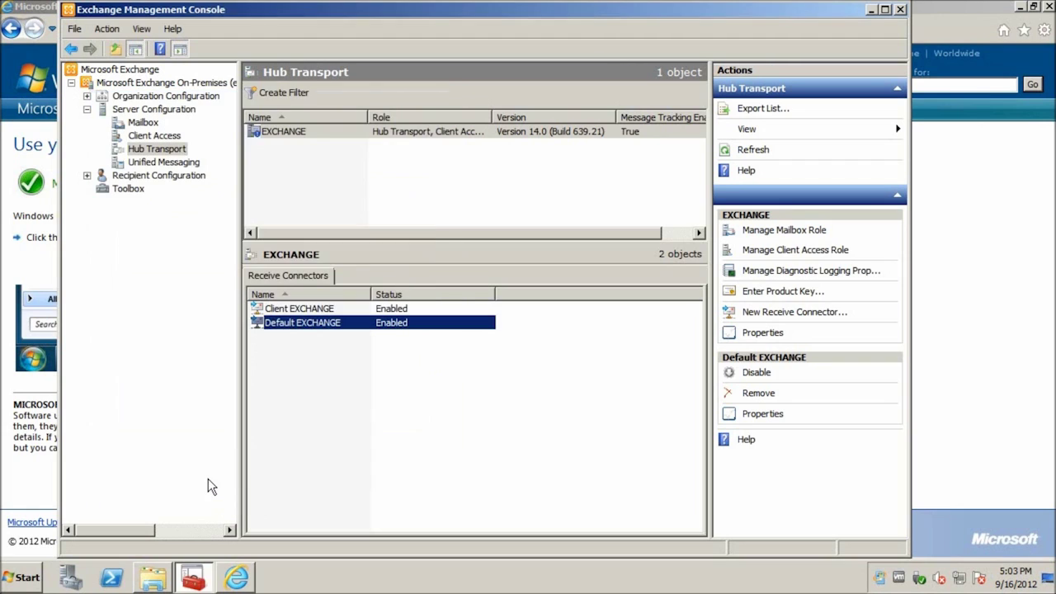
# - Review the network, authentication and permission group settings of the Client EXCHANGE receive connector without changing them
pyautogui.doubleClick(285, 309)
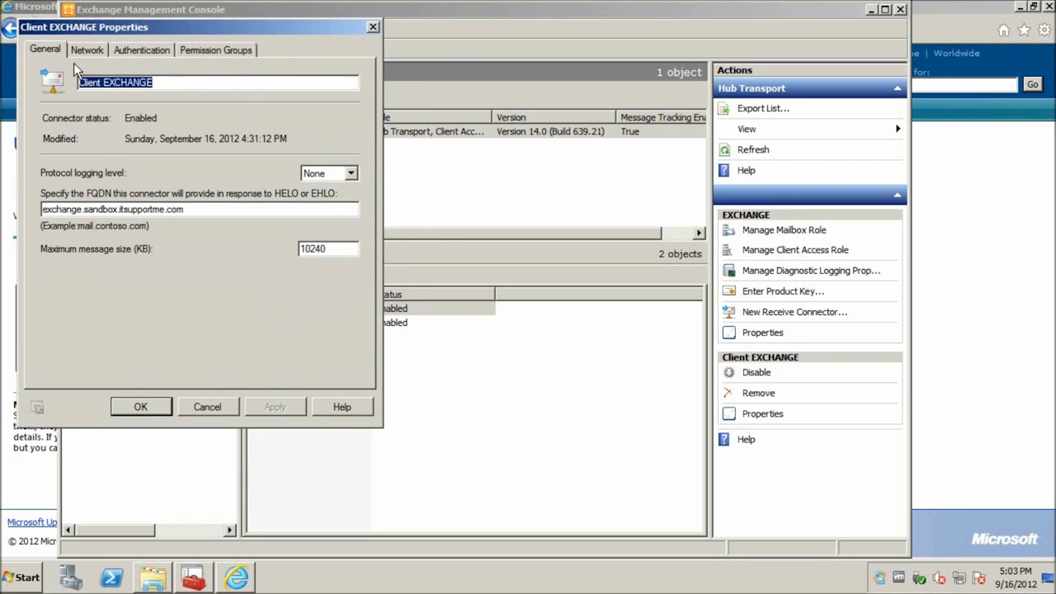
pyautogui.click(85, 52)
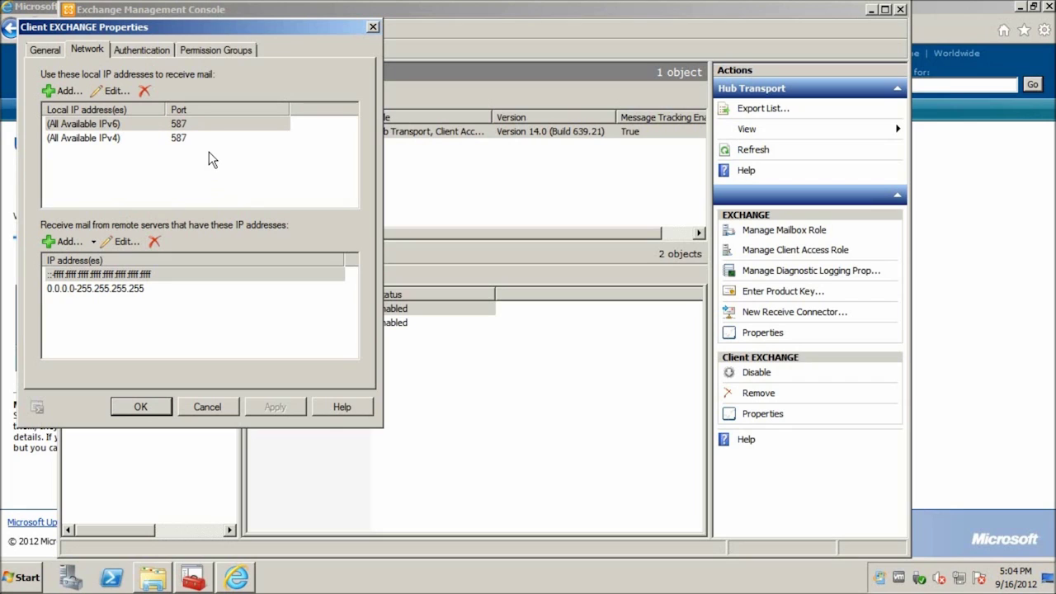
pyautogui.click(169, 50)
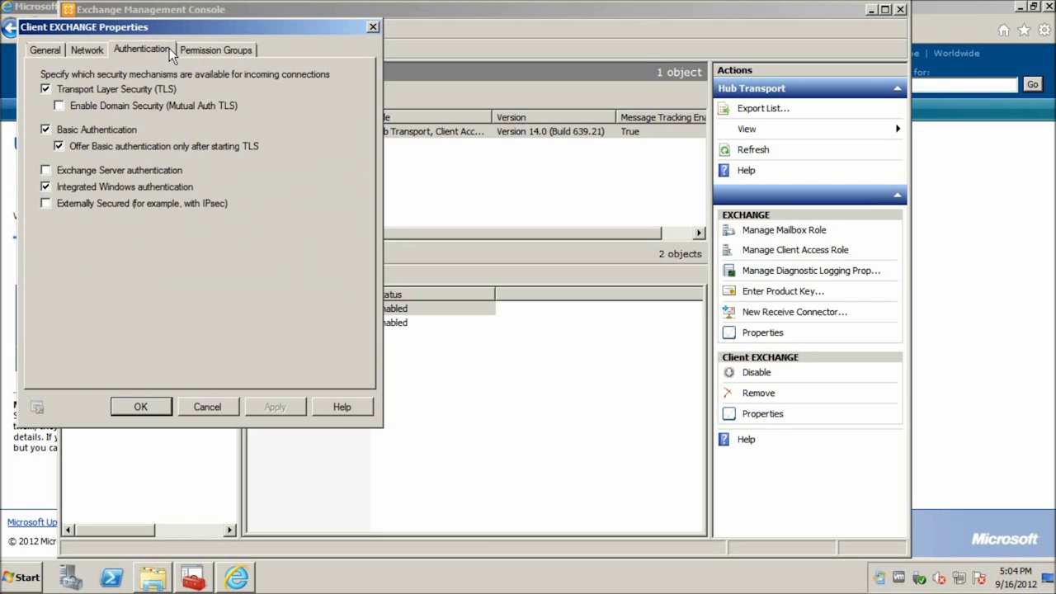
pyautogui.click(243, 47)
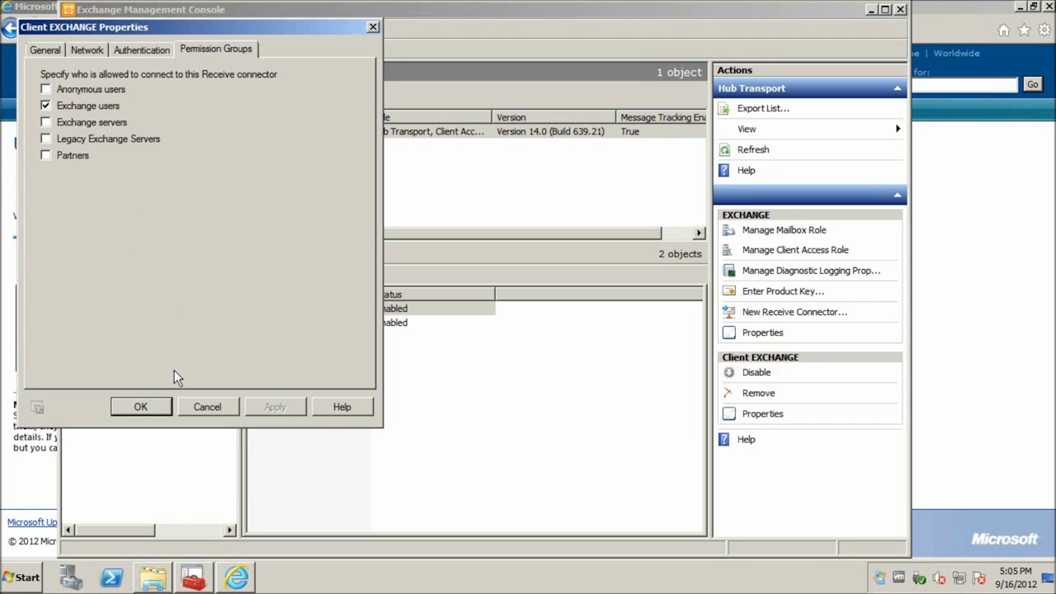
pyautogui.click(141, 407)
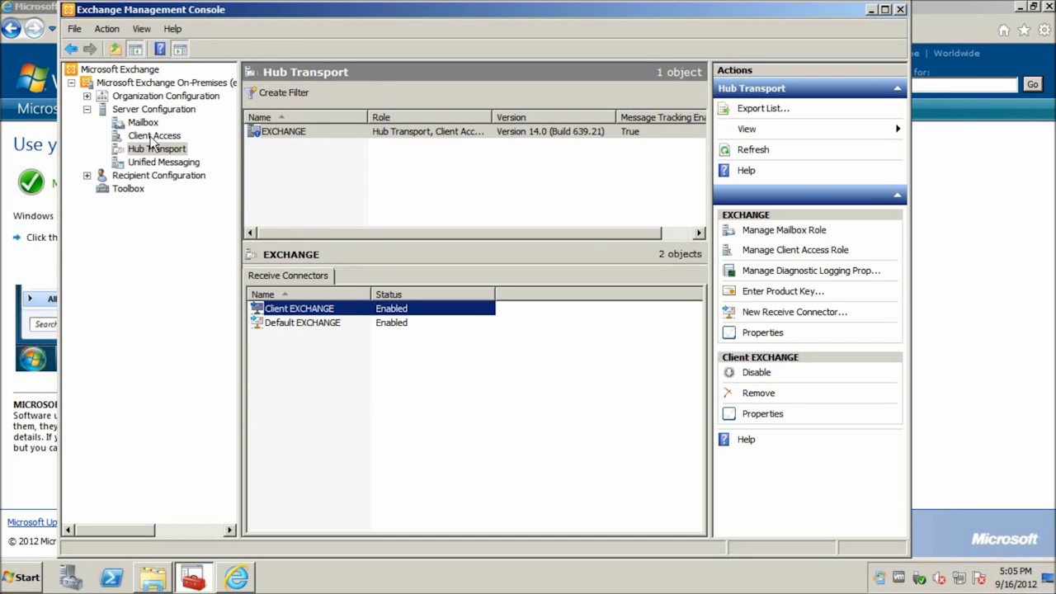
# - Show the mailboxes under Recipient Configuration and check the Administrator mailbox's e-mail addresses without changing them
pyautogui.click(86, 109)
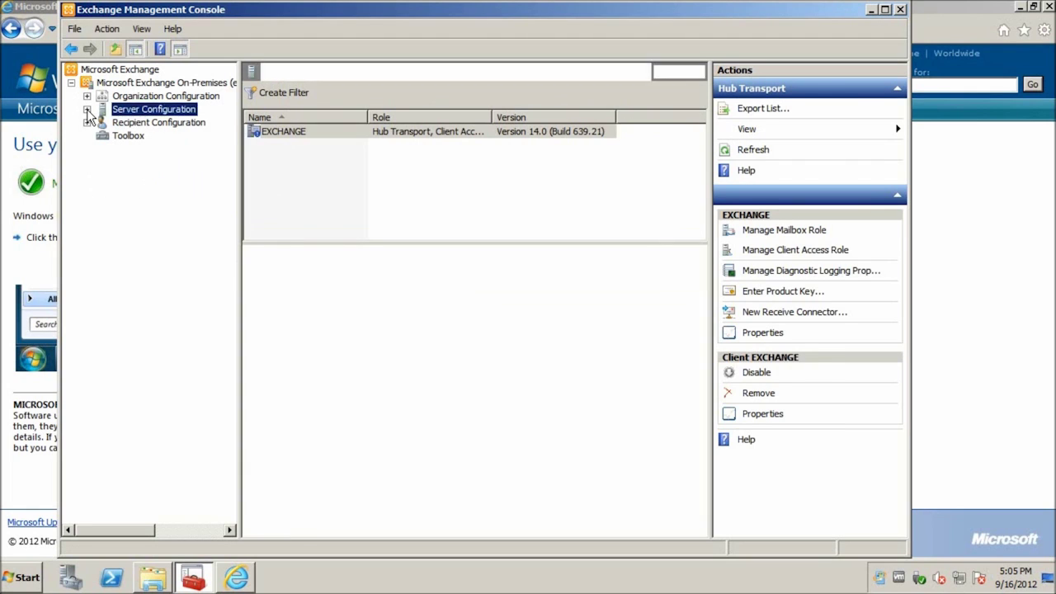
pyautogui.click(87, 123)
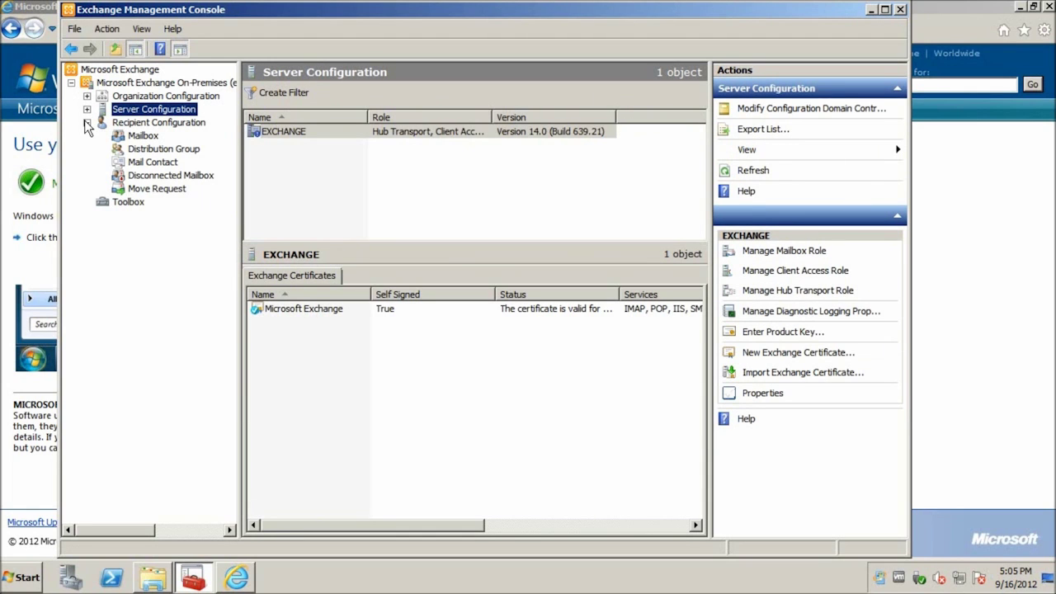
pyautogui.click(140, 136)
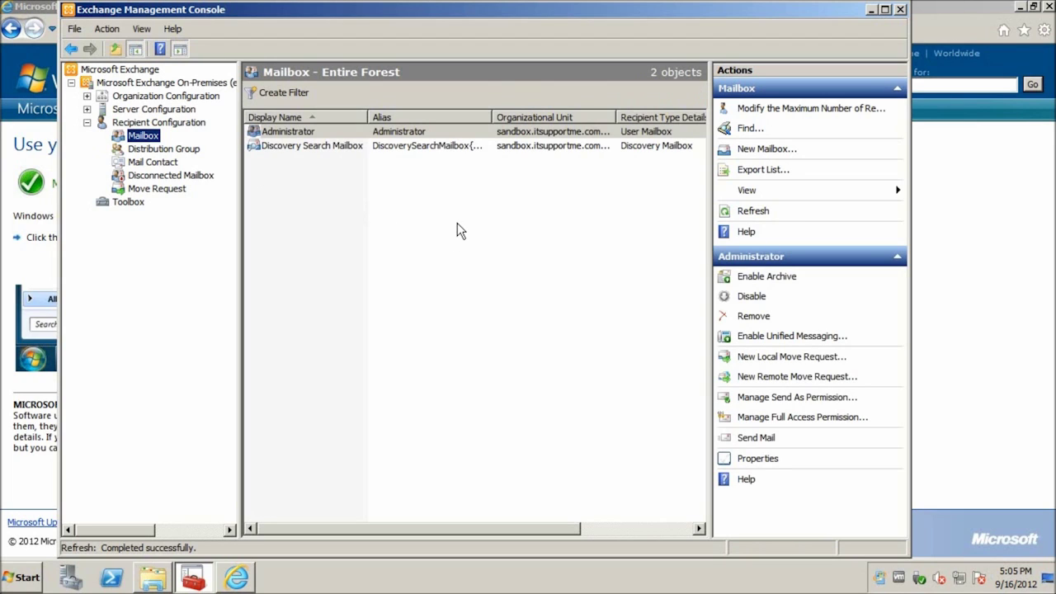
pyautogui.click(286, 133)
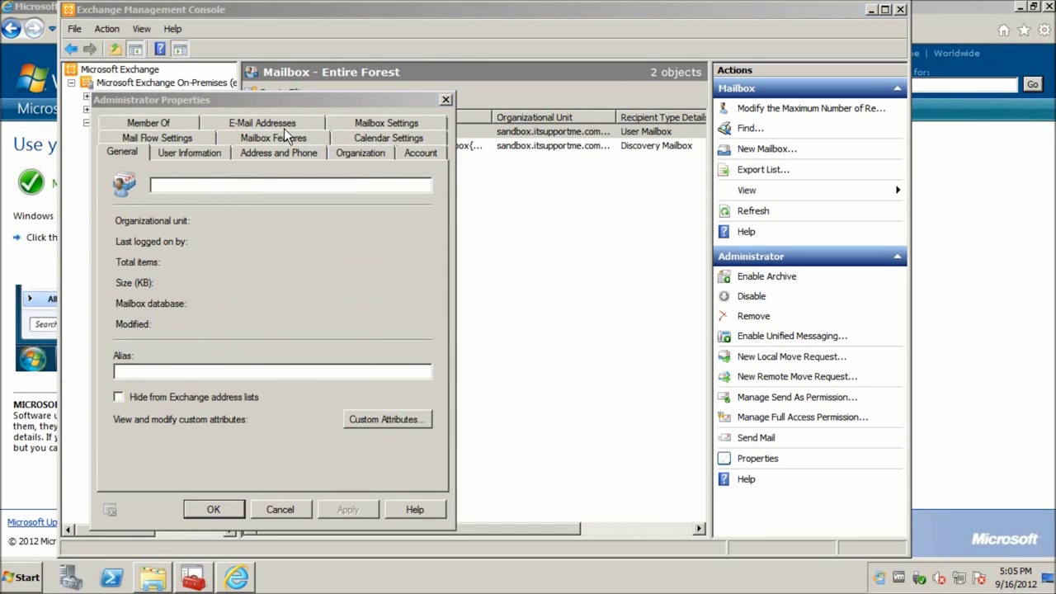
pyautogui.click(267, 125)
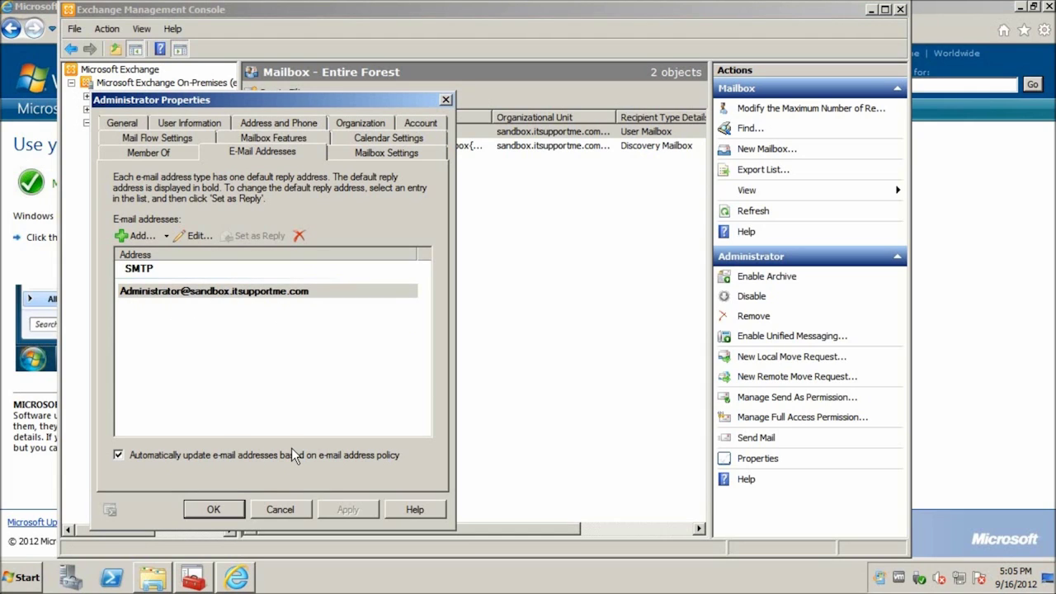
pyautogui.click(289, 505)
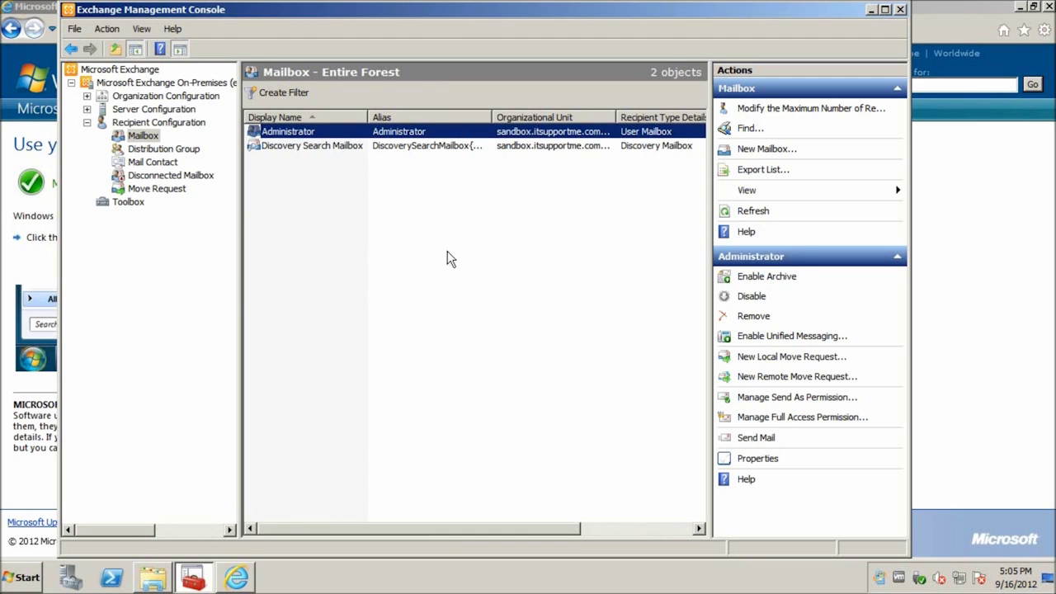
# - Explore the New Mailbox wizard for a user mailbox, comparing the new and existing user options, and cancel without creating any mailbox
pyautogui.click(768, 152)
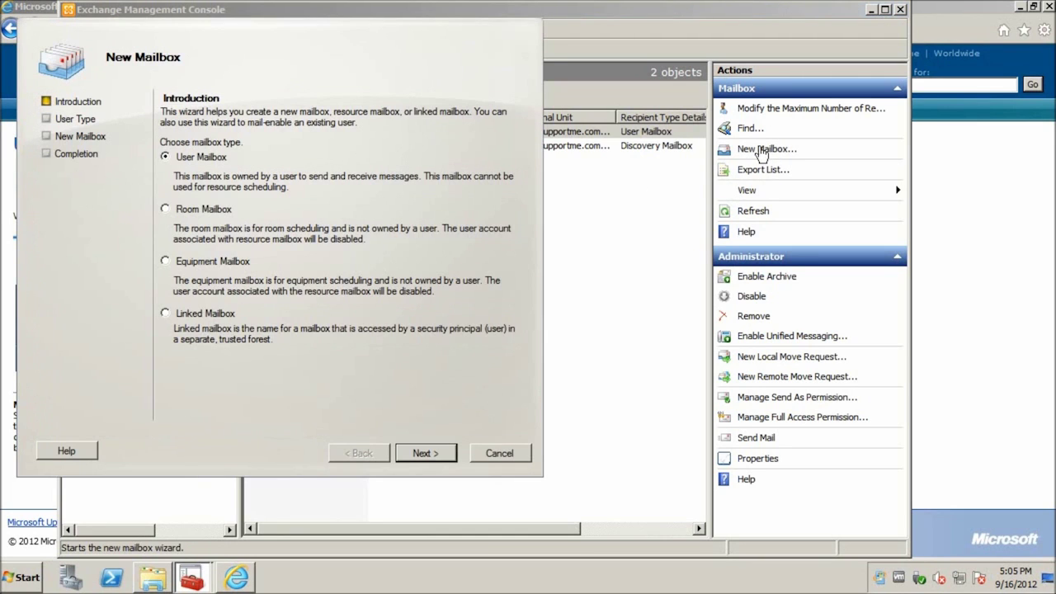
pyautogui.click(422, 456)
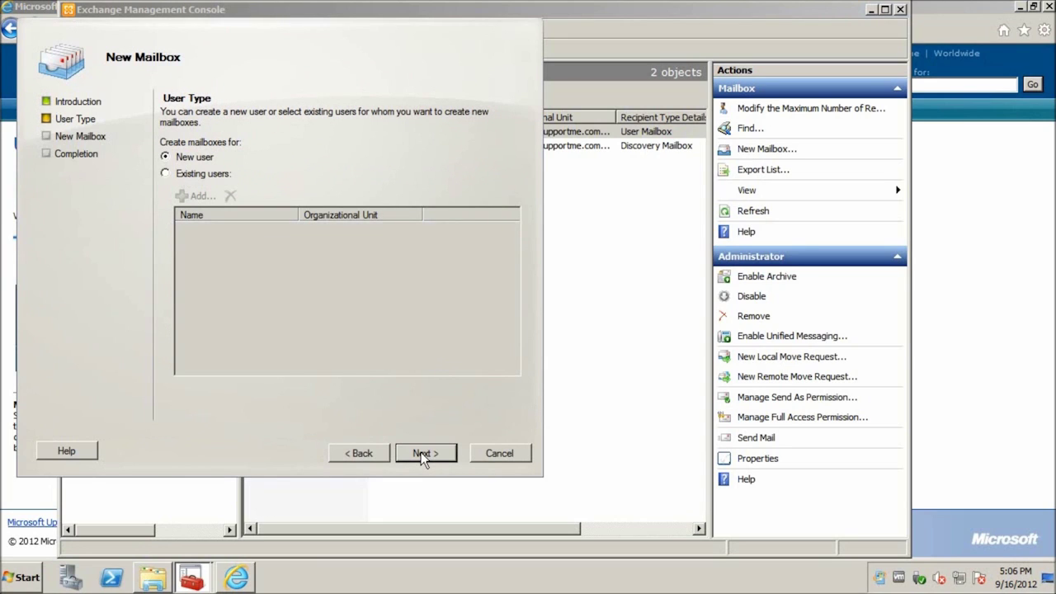
pyautogui.click(203, 175)
pyautogui.click(198, 196)
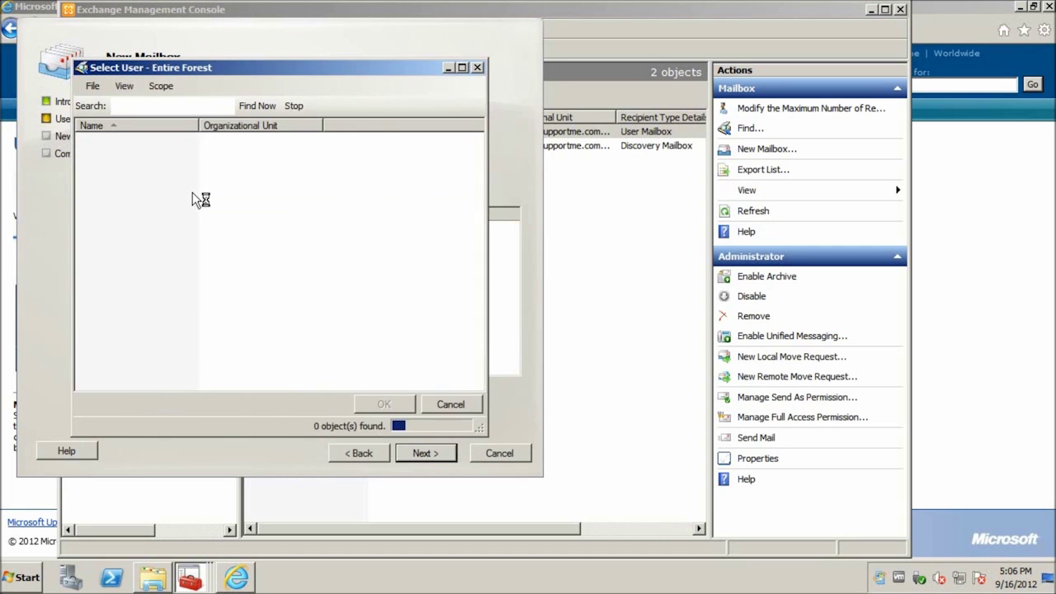
pyautogui.moveTo(187, 216); pyautogui.dragTo(97, 128)
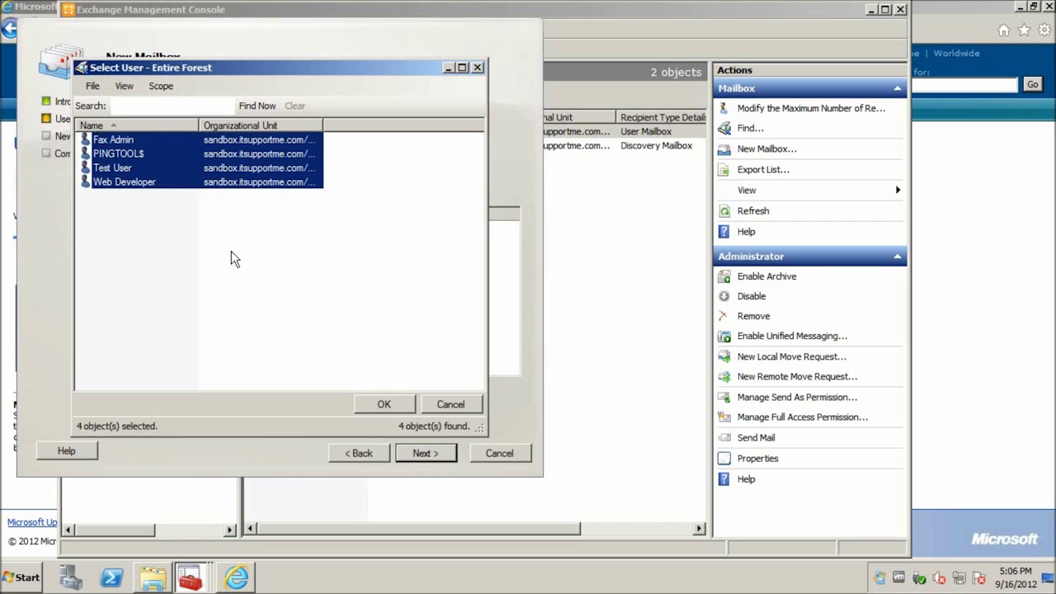
pyautogui.click(445, 409)
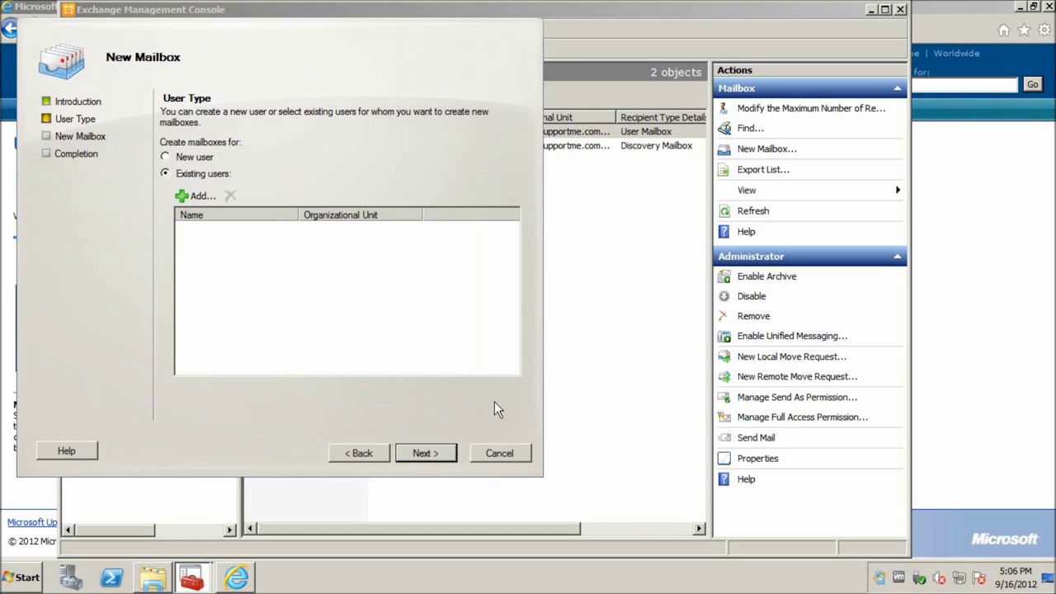
pyautogui.click(214, 157)
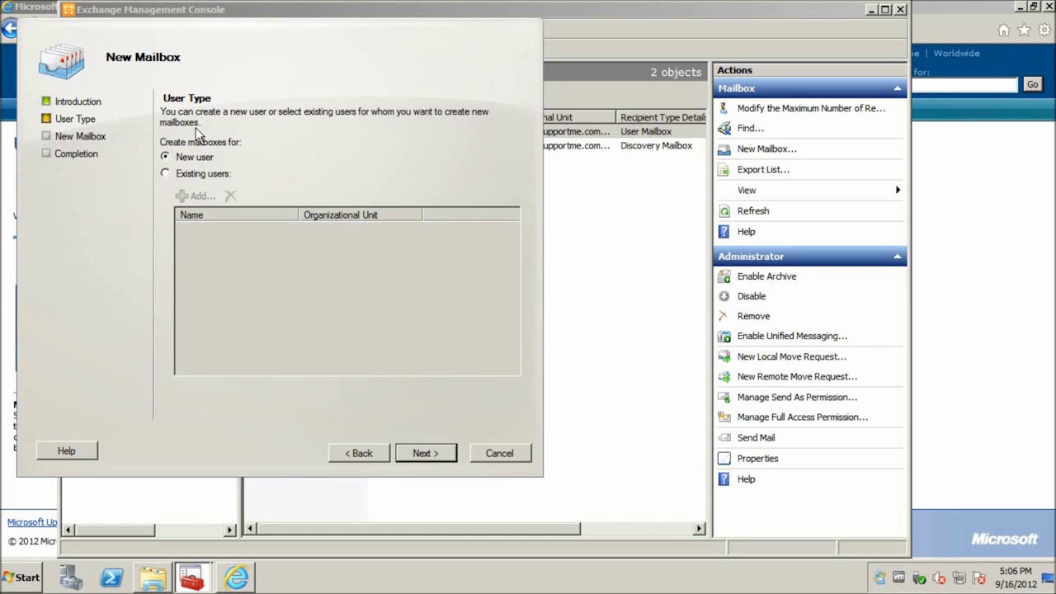
pyautogui.click(189, 175)
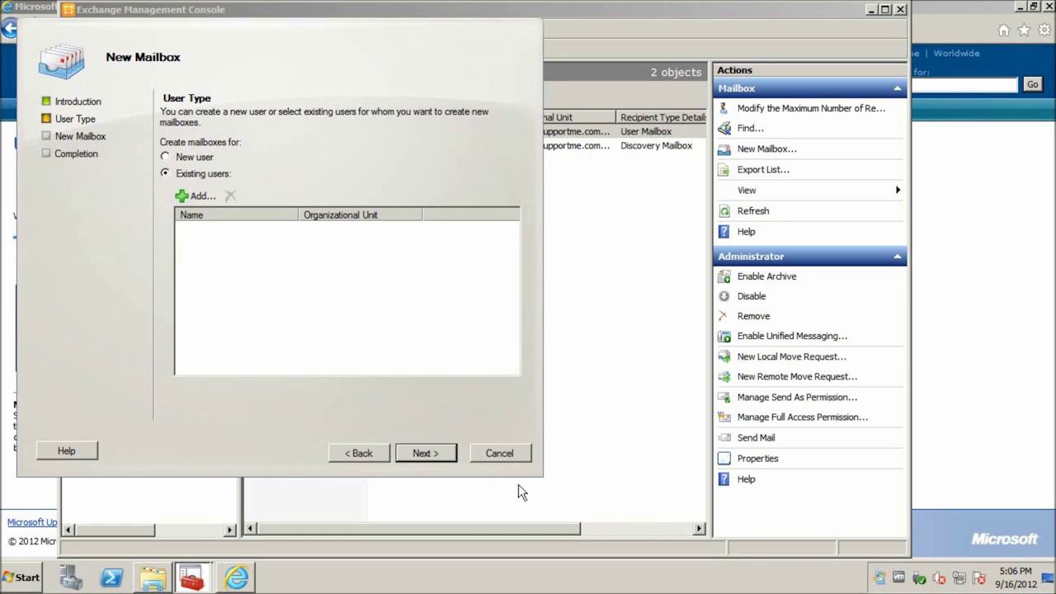
pyautogui.click(512, 453)
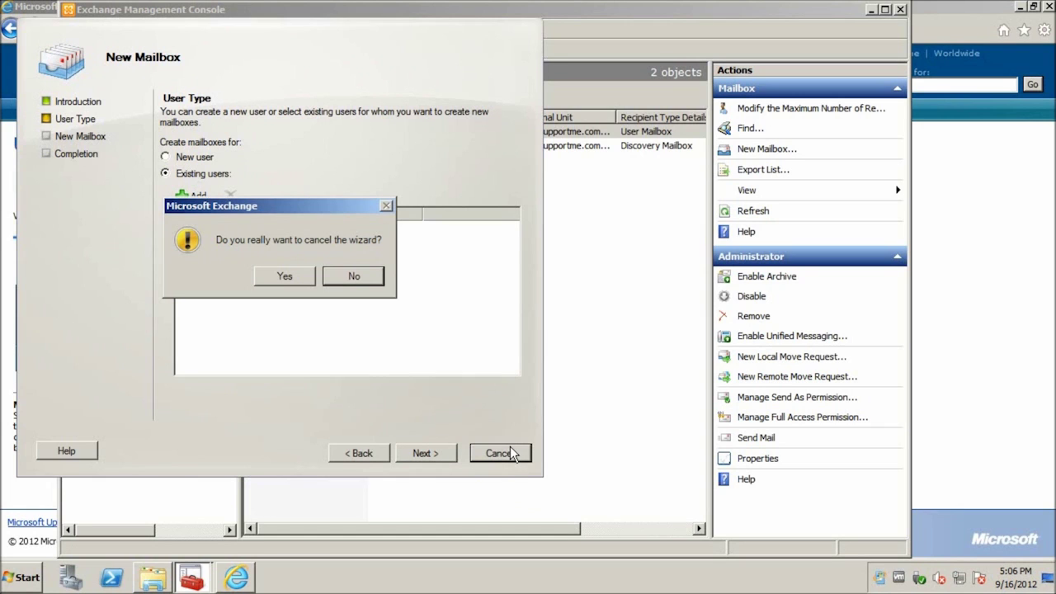
pyautogui.click(283, 277)
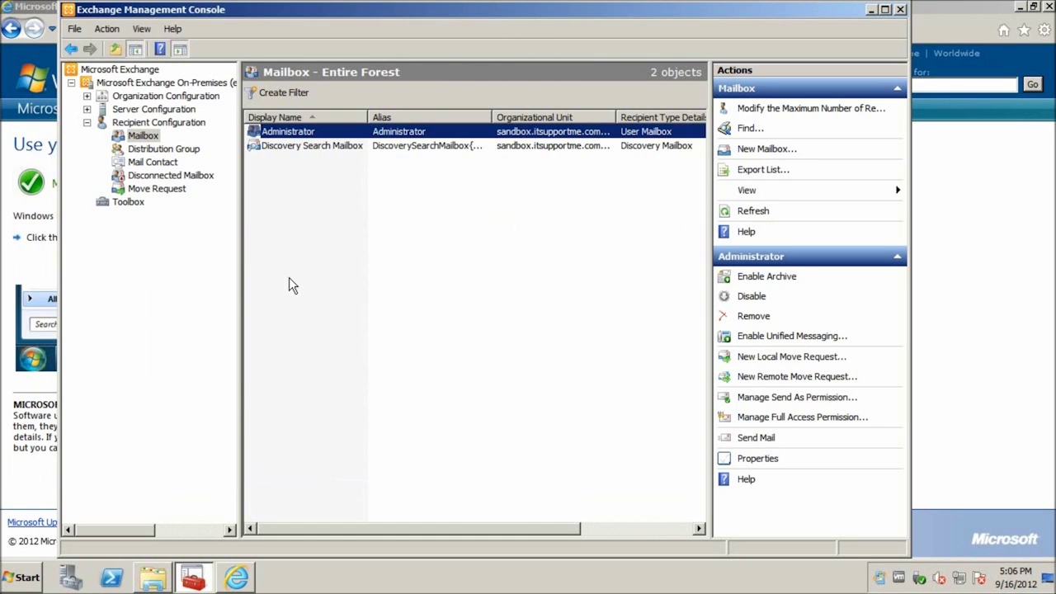
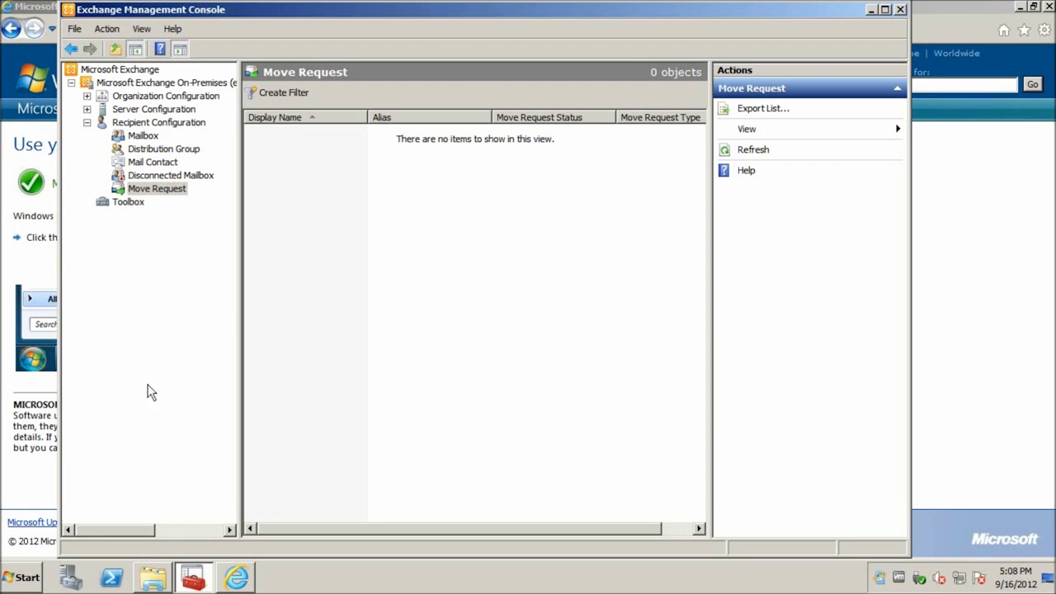
# - Switch to Internet Information Services (IIS) Manager and show the features of the EXCHANGE server
pyautogui.click(24, 577)
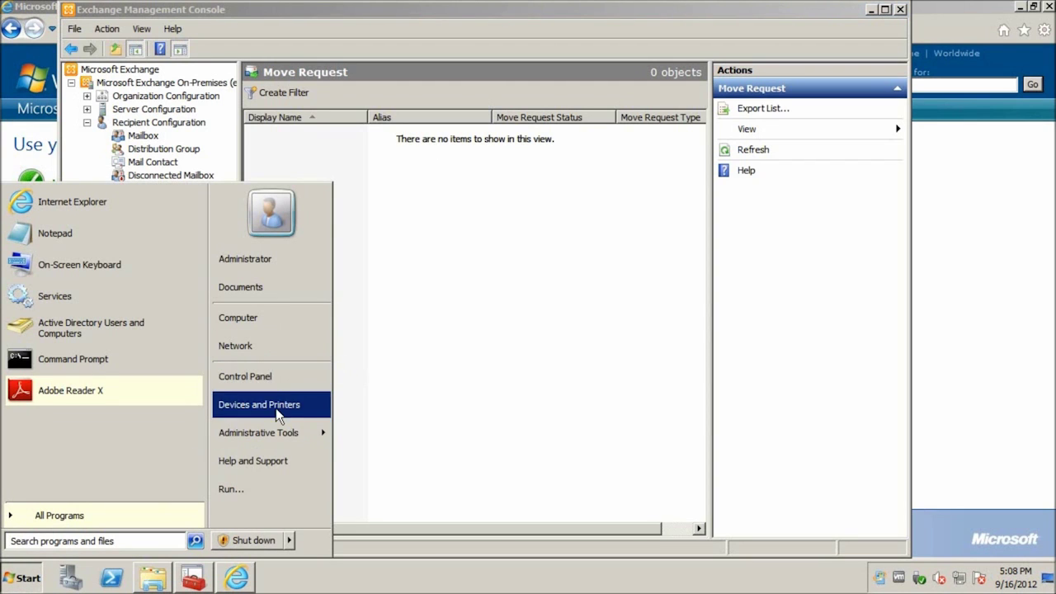
pyautogui.moveTo(266, 443)
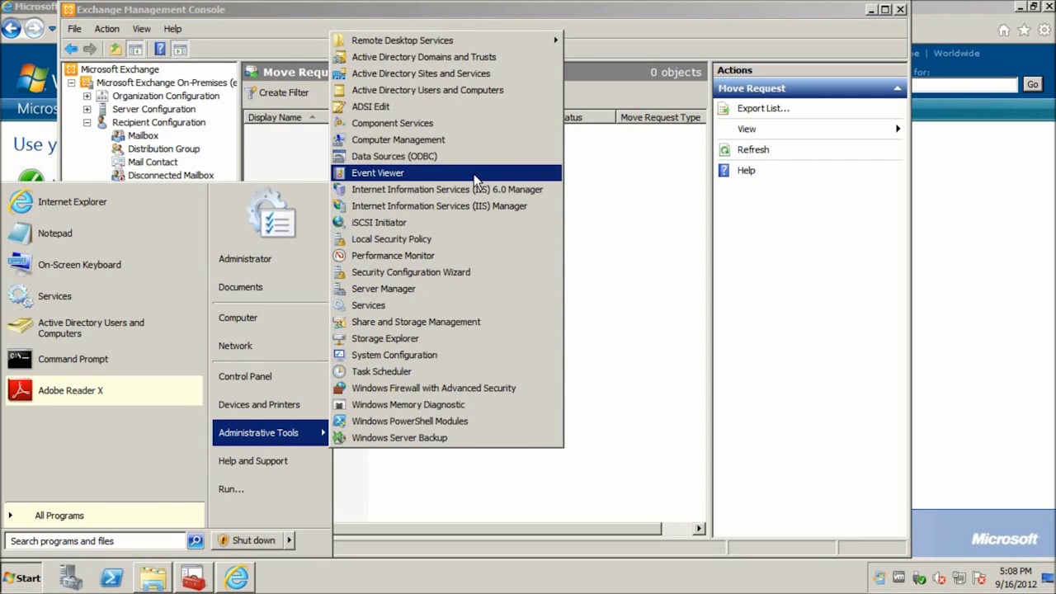
pyautogui.click(428, 209)
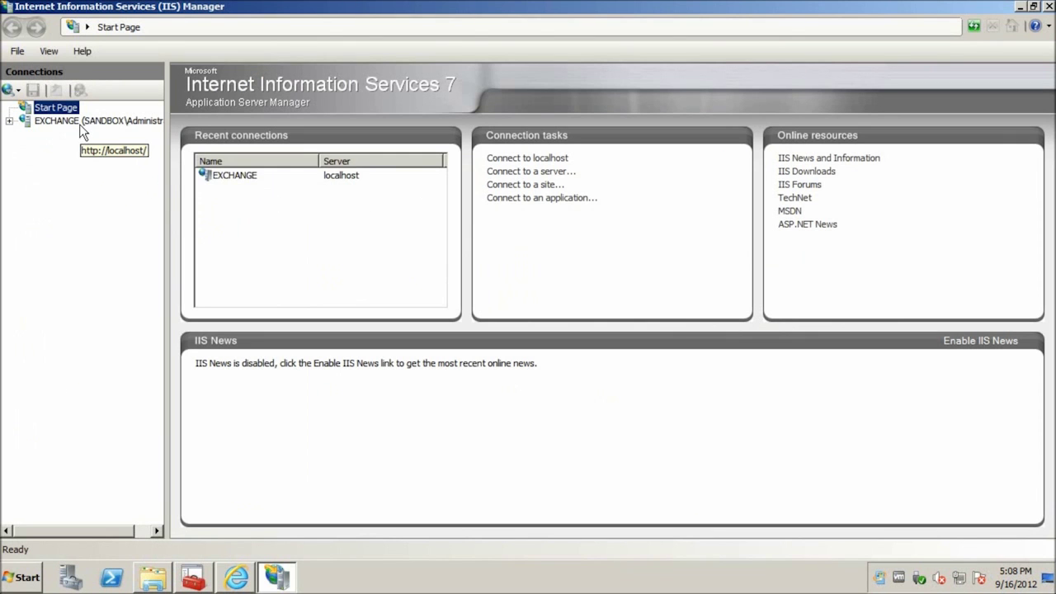
pyautogui.click(79, 121)
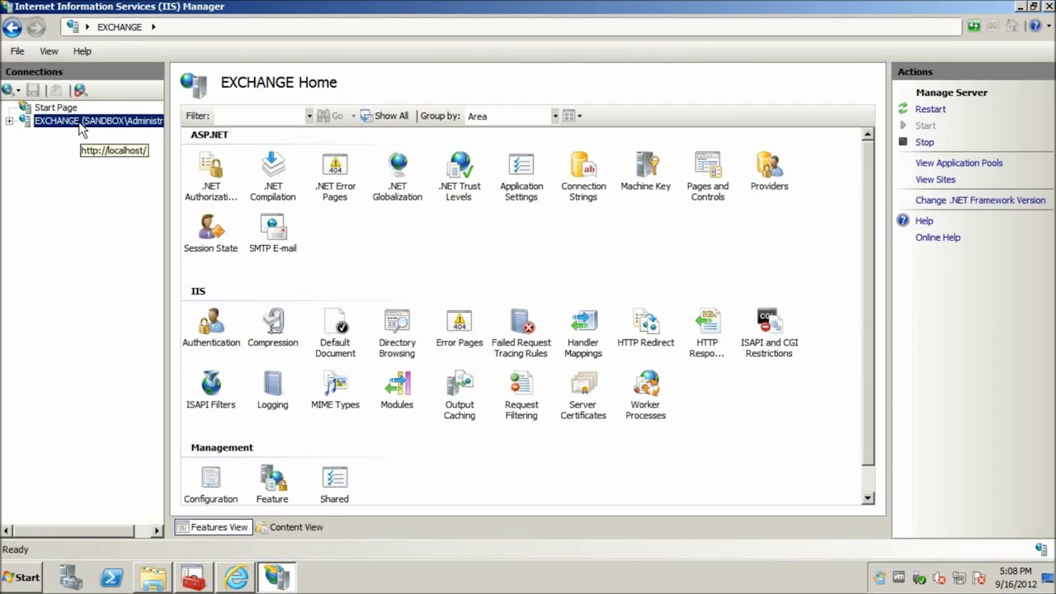
# - View the EXCHANGE server's certificates and show the Default Web Site with its applications and virtual directories
pyautogui.doubleClick(584, 404)
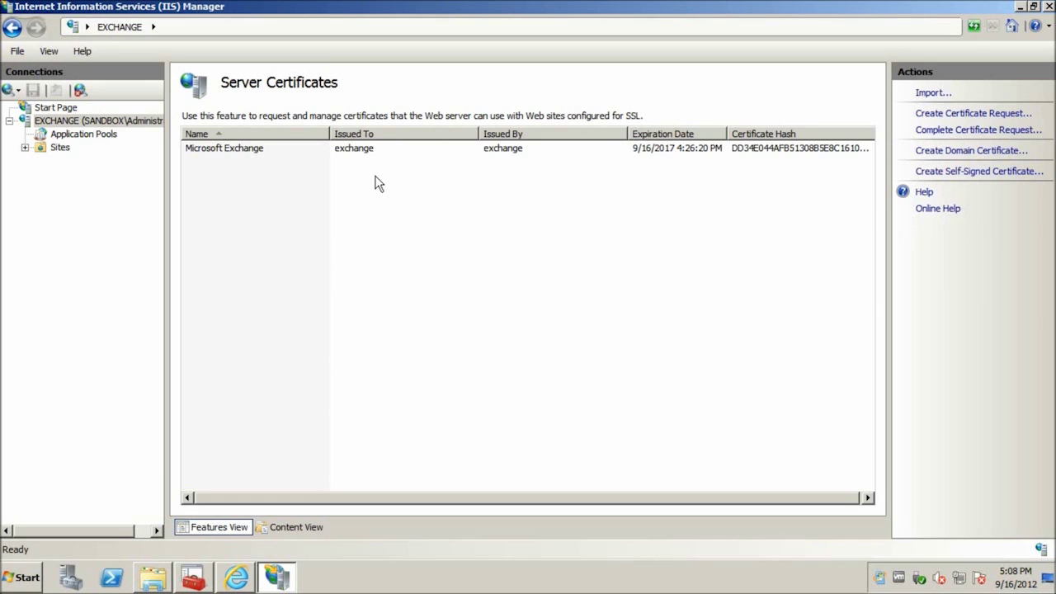
pyautogui.click(25, 147)
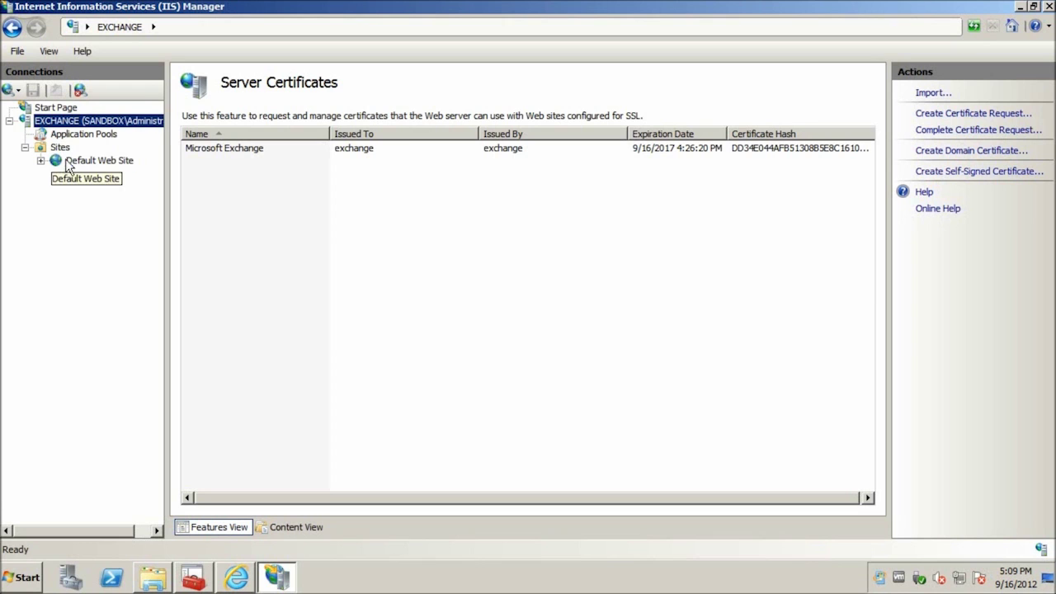
pyautogui.click(45, 163)
pyautogui.click(42, 161)
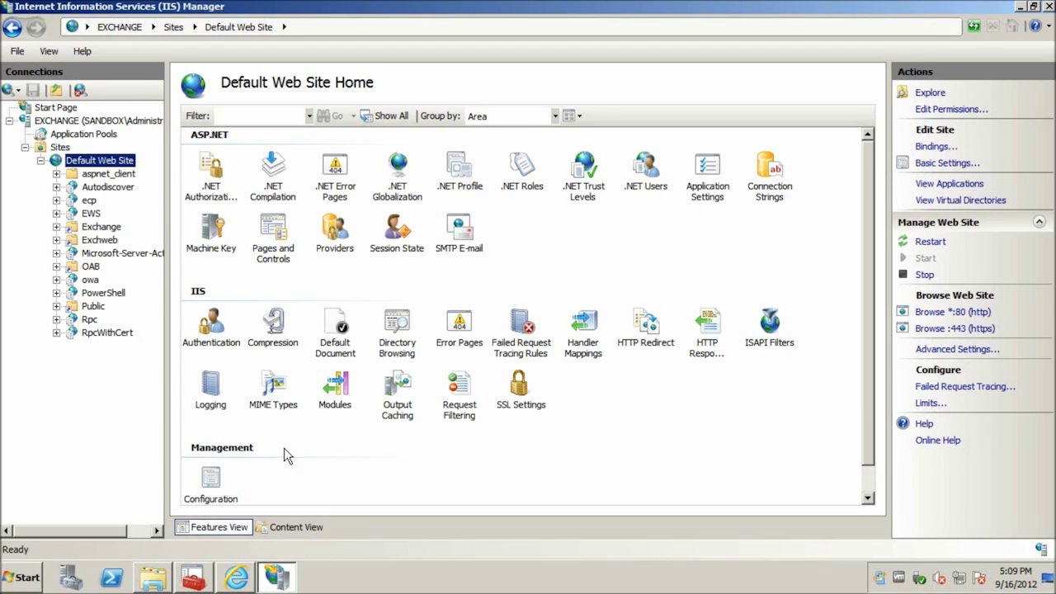
# - Browse the Default Web Site over HTTPS on port 443 despite the certificate warning, and switch back to IIS Manager
pyautogui.click(935, 329)
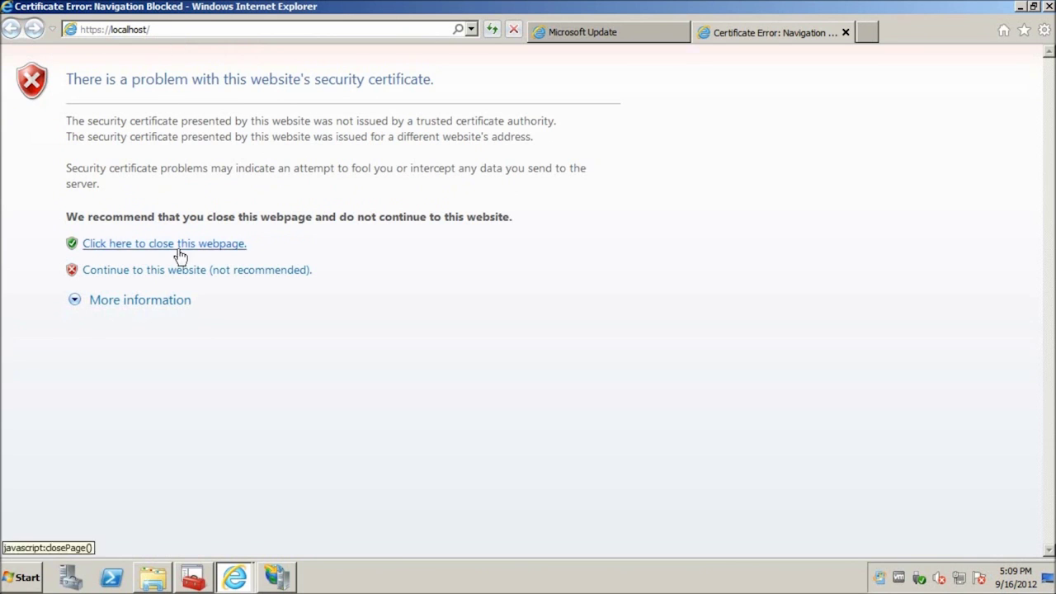
pyautogui.click(180, 270)
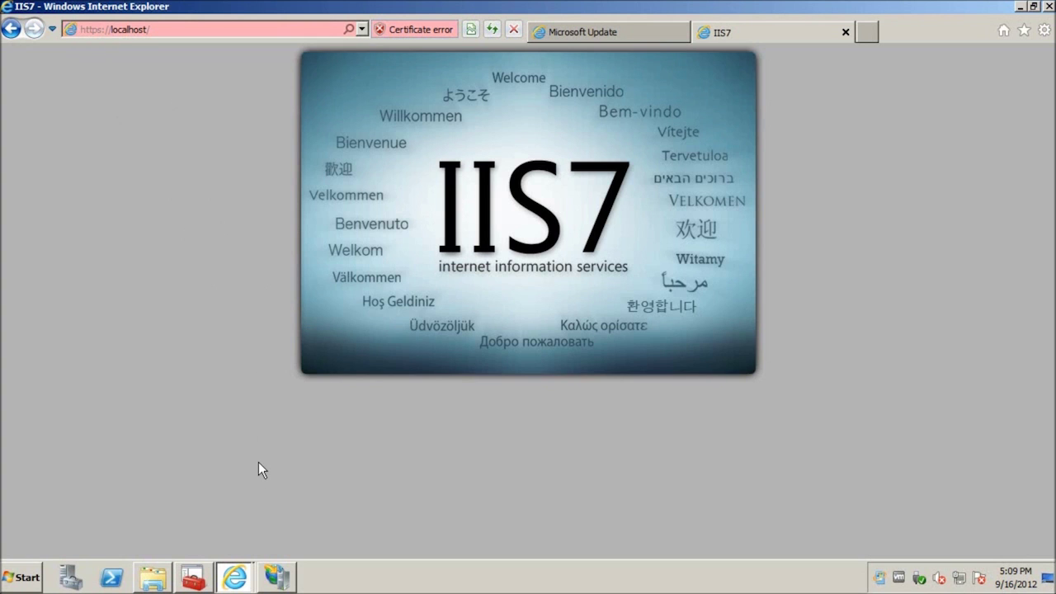
pyautogui.click(281, 577)
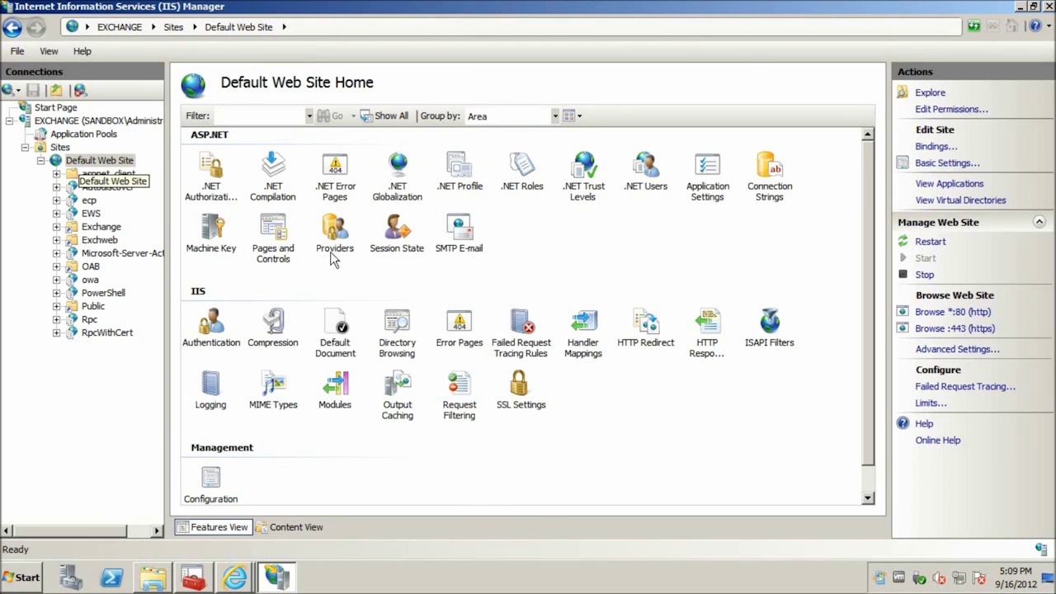
# - Enable HTTP Redirect on the Default Web Site with ./owa as the destination
pyautogui.doubleClick(647, 324)
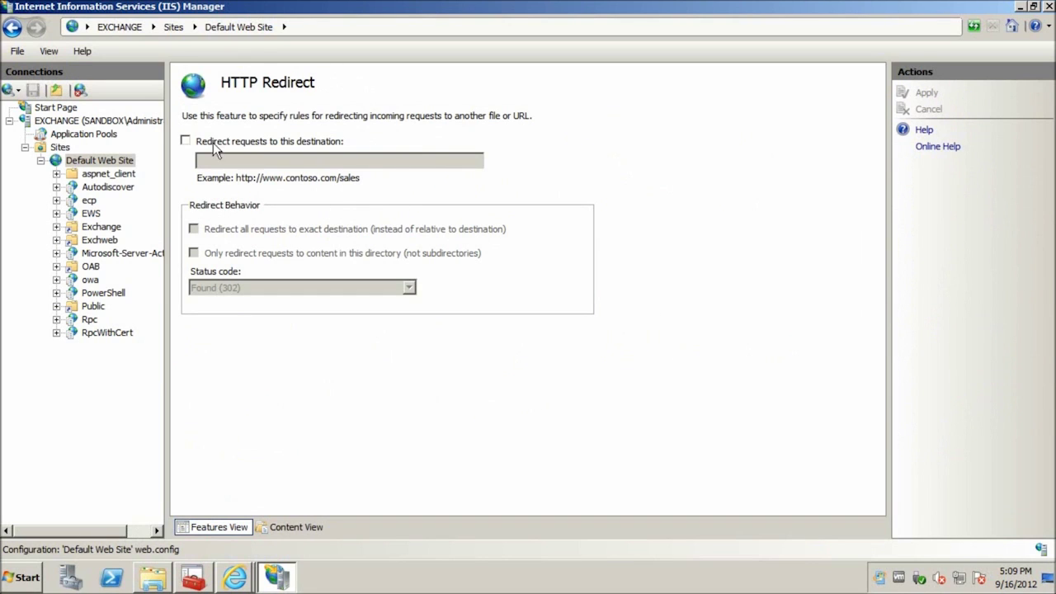
pyautogui.click(209, 146)
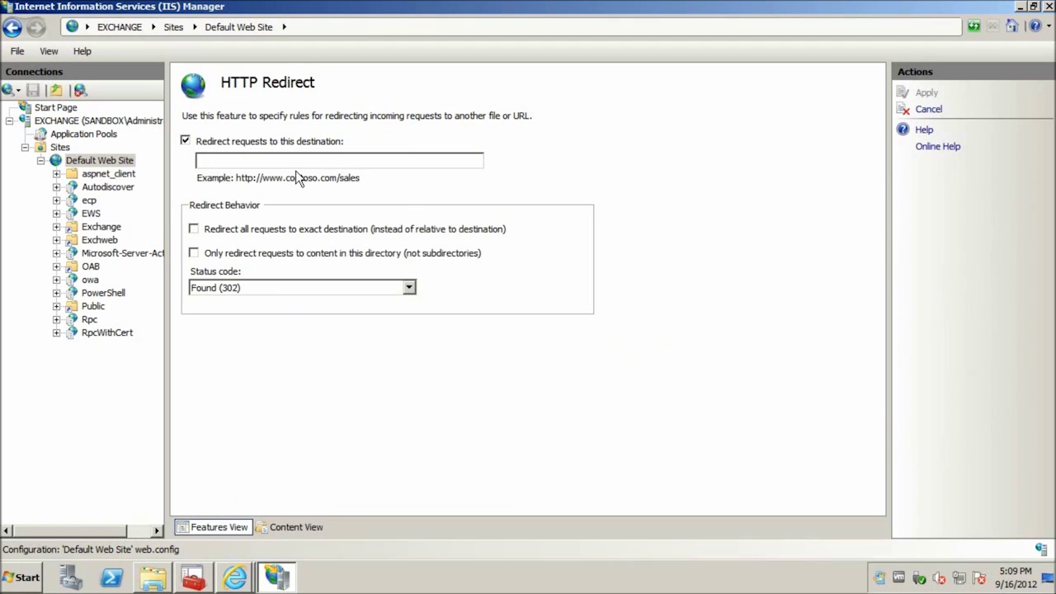
pyautogui.click(305, 167)
pyautogui.write('h')
pyautogui.write('/')
pyautogui.write('owa')
# - Limit the redirect to content in this directory, set its status code to Permanent (301), and apply the changes
pyautogui.click(275, 254)
pyautogui.click(368, 289)
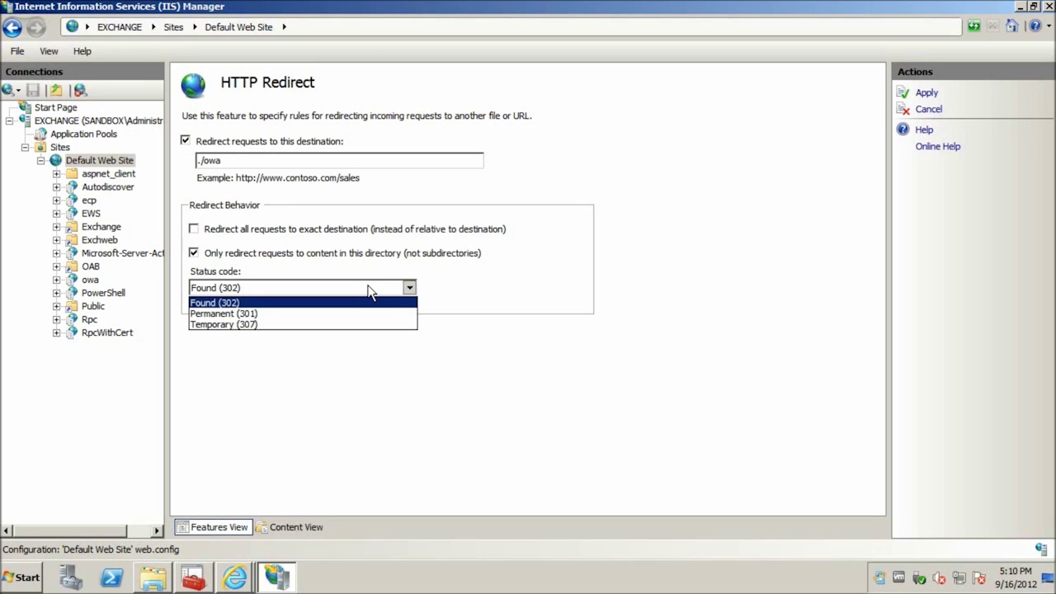
pyautogui.click(244, 315)
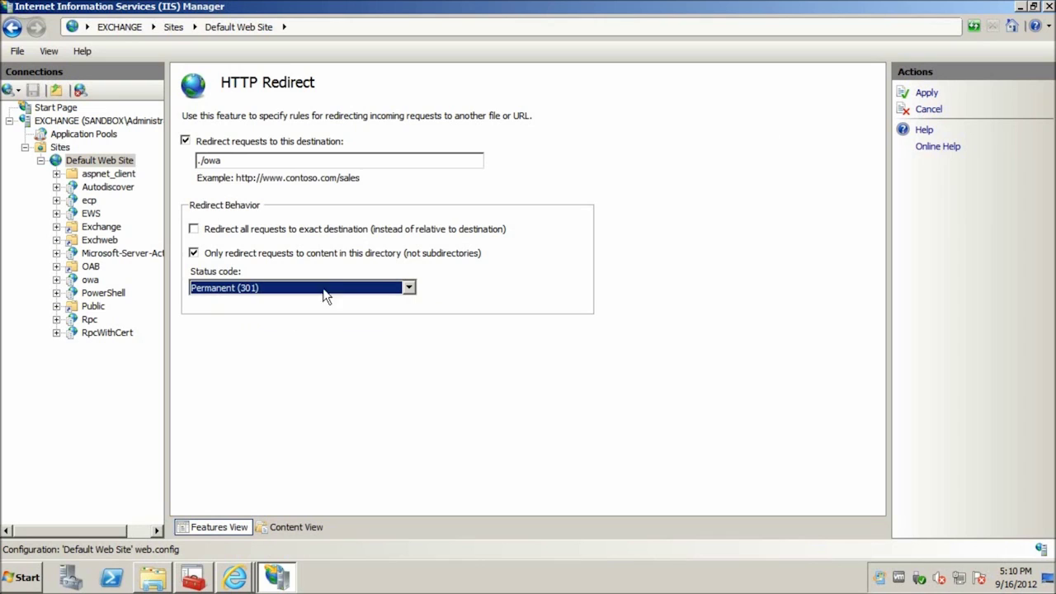
pyautogui.click(928, 95)
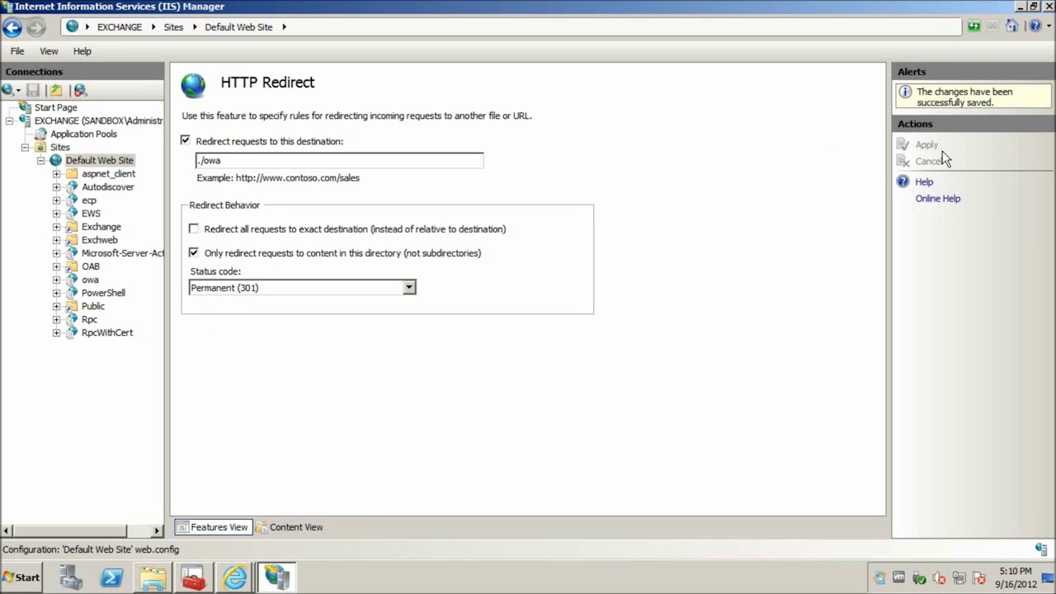
pyautogui.click(234, 578)
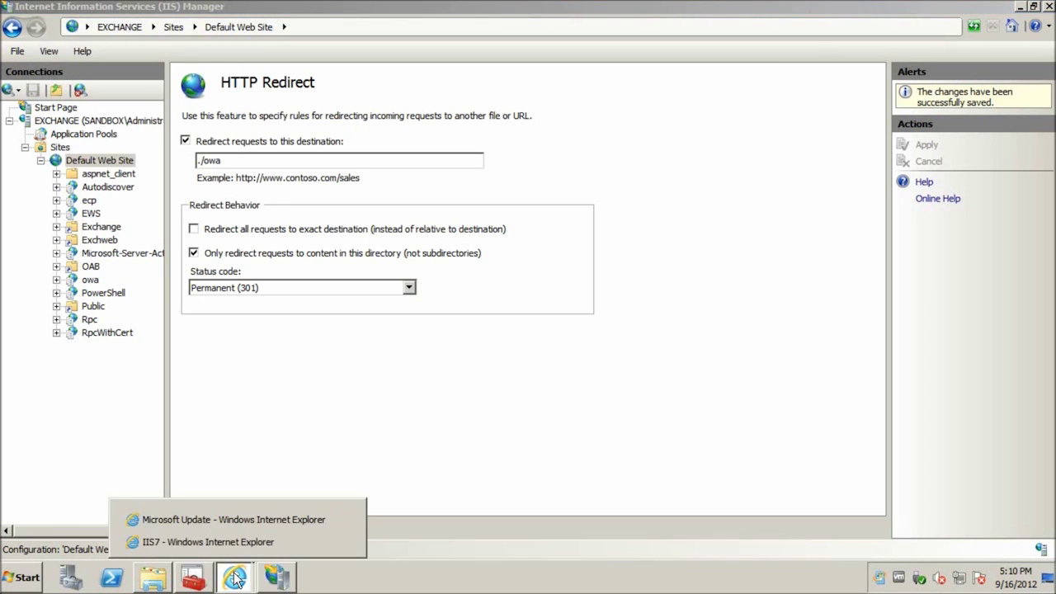
pyautogui.click(286, 542)
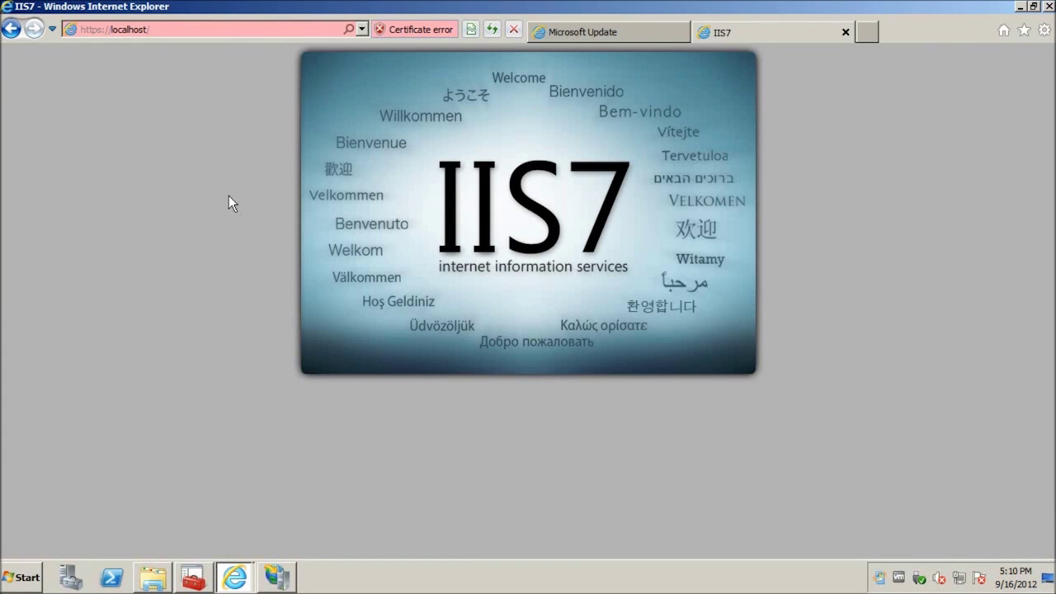
pyautogui.press('F5')
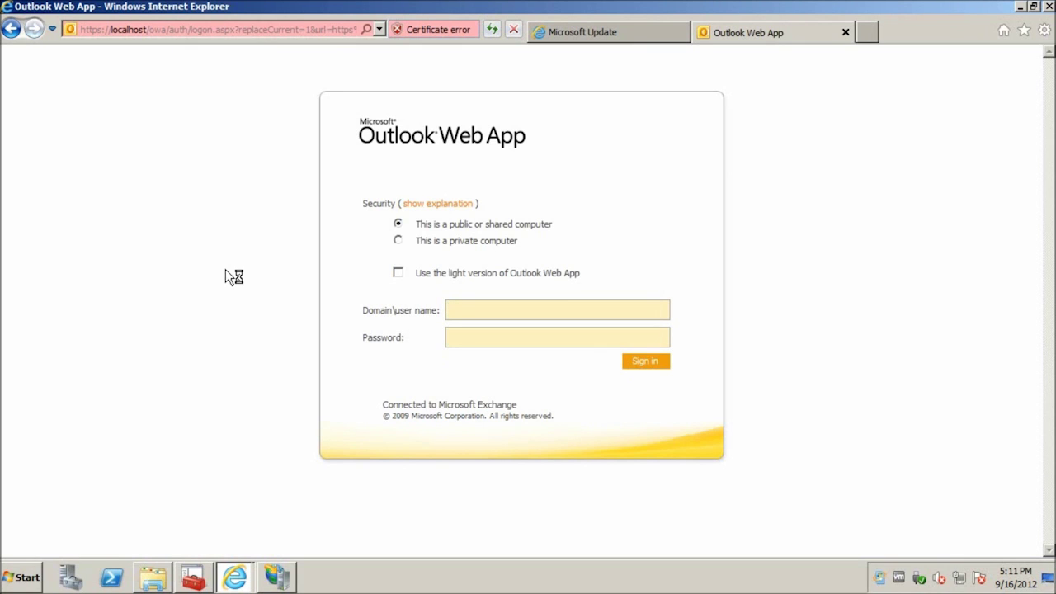
# - Sign in to Outlook Web App as sandbox.itsupportme.com\Administrator with the account password
pyautogui.write('sandbox.itsupportme.com')
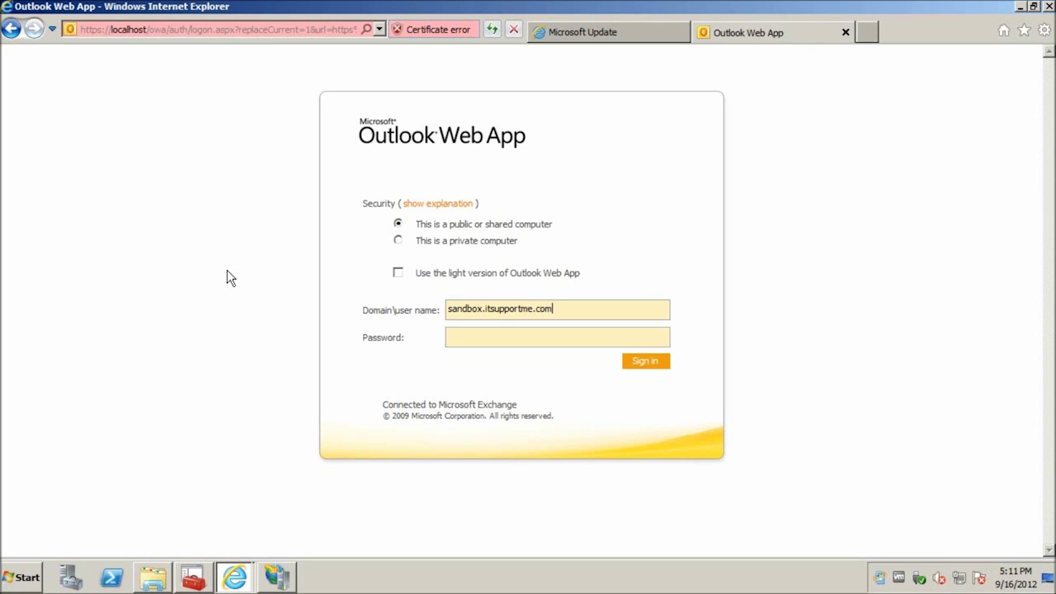
pyautogui.write('\\Administrator')
pyautogui.press('Tab')
pyautogui.write('••••••••••••')
pyautogui.press('Return')
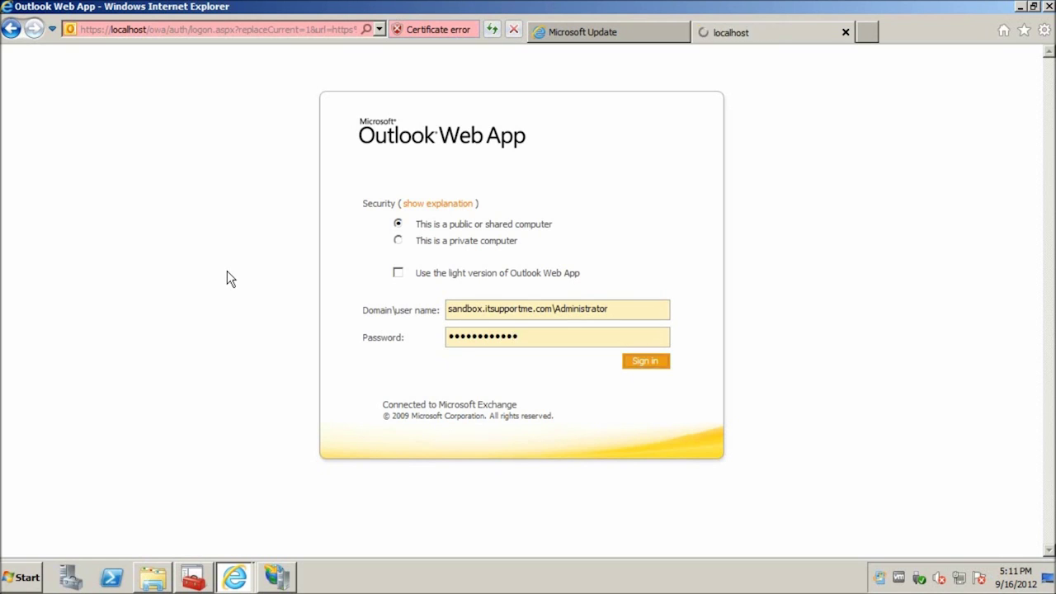
pyautogui.click(666, 423)
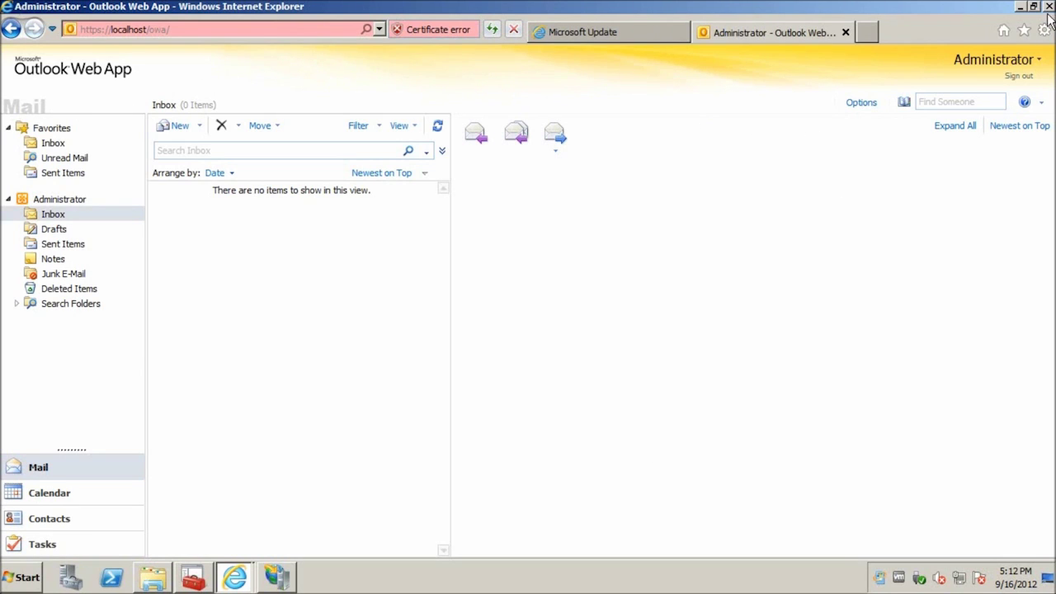
pyautogui.click(120, 31)
pyautogui.click(114, 33)
pyautogui.press('Left')
pyautogui.press('Left')
pyautogui.press('Left')
pyautogui.press('BackSpace')
pyautogui.press('Return')
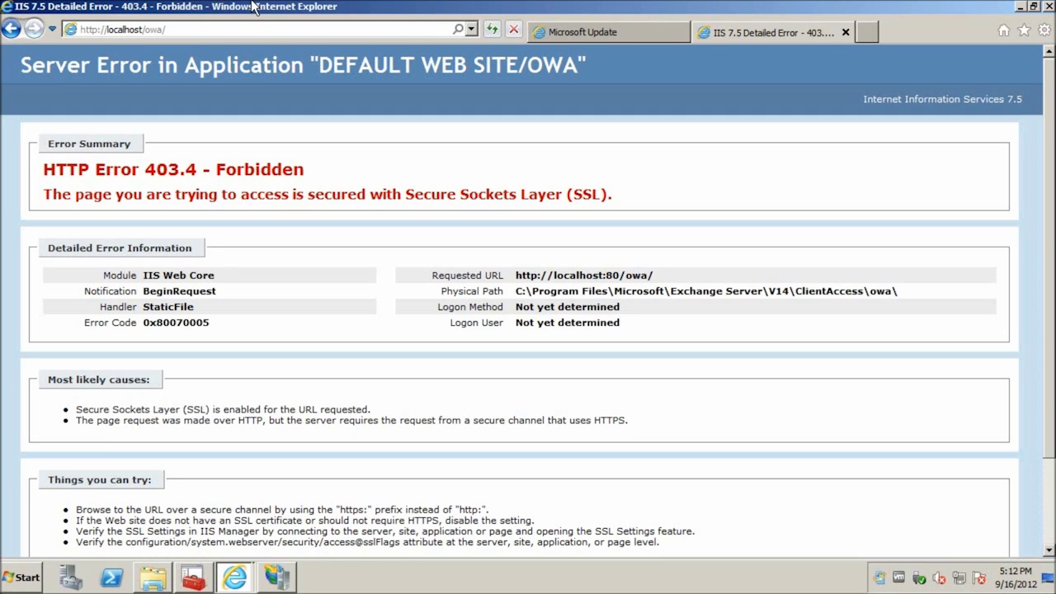
pyautogui.click(1050, 7)
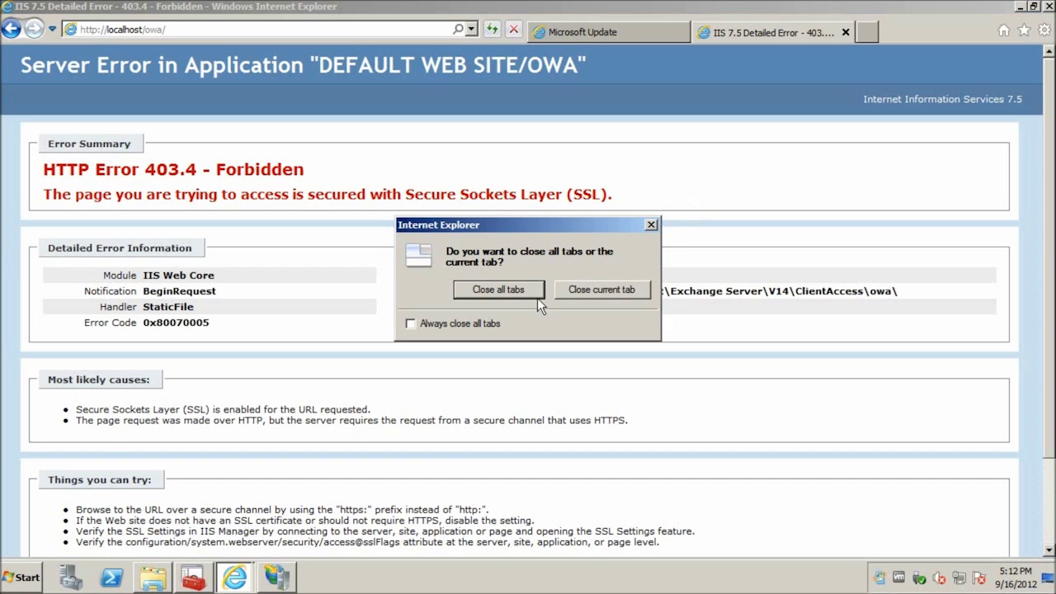
pyautogui.click(532, 290)
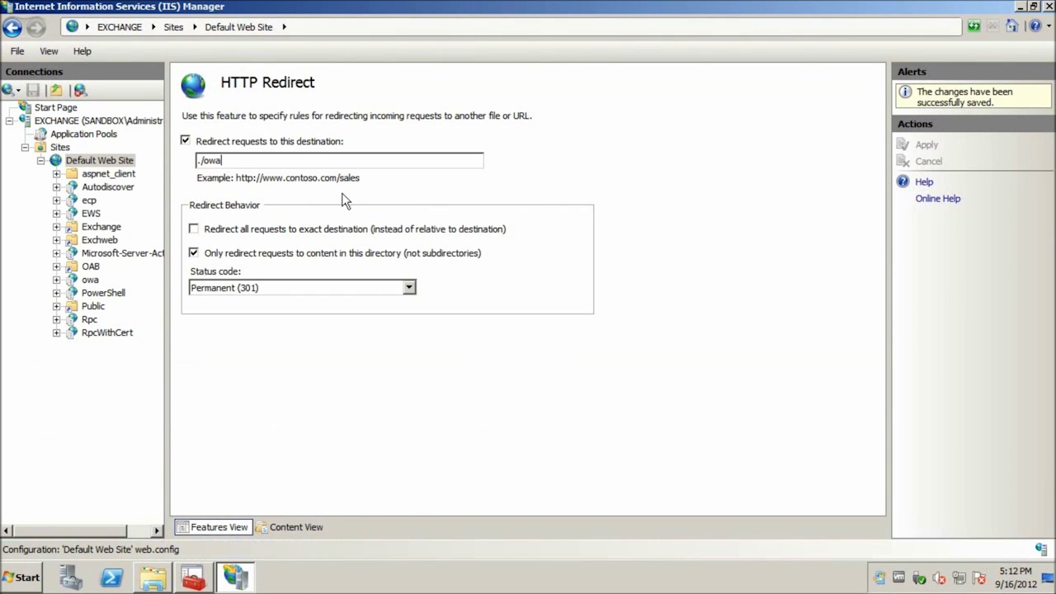
pyautogui.press('Home')
pyautogui.press('Delete')
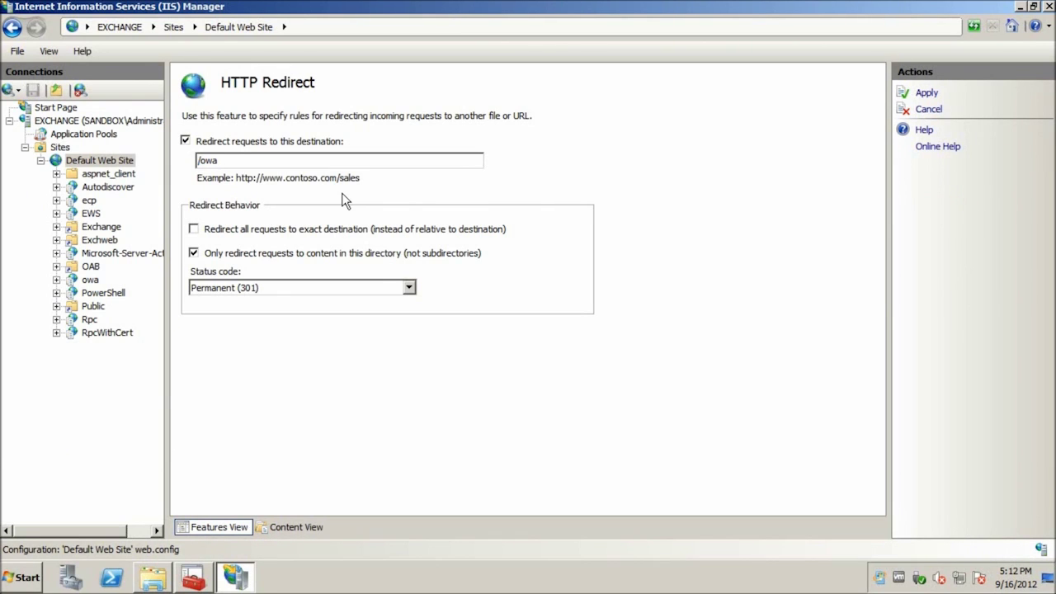
pyautogui.write('h')
pyautogui.write('ttps:')
pyautogui.write('/')
pyautogui.write('/exchange.sand')
pyautogui.write('box.itsu')
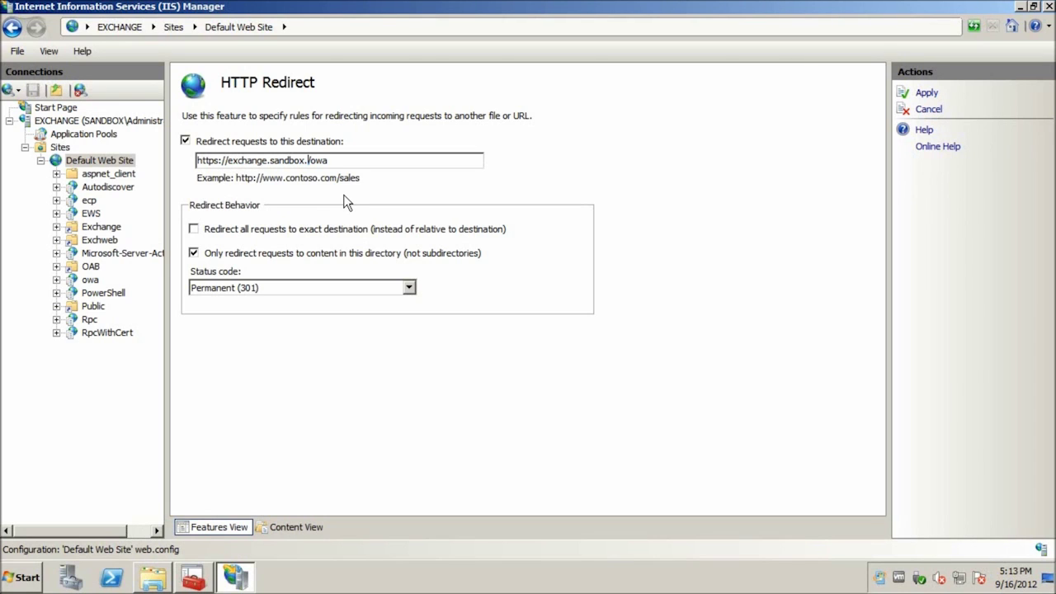
pyautogui.write('pportme.com')
pyautogui.keyDown('shift'); pyautogui.click(229, 160); pyautogui.keyUp('shift')
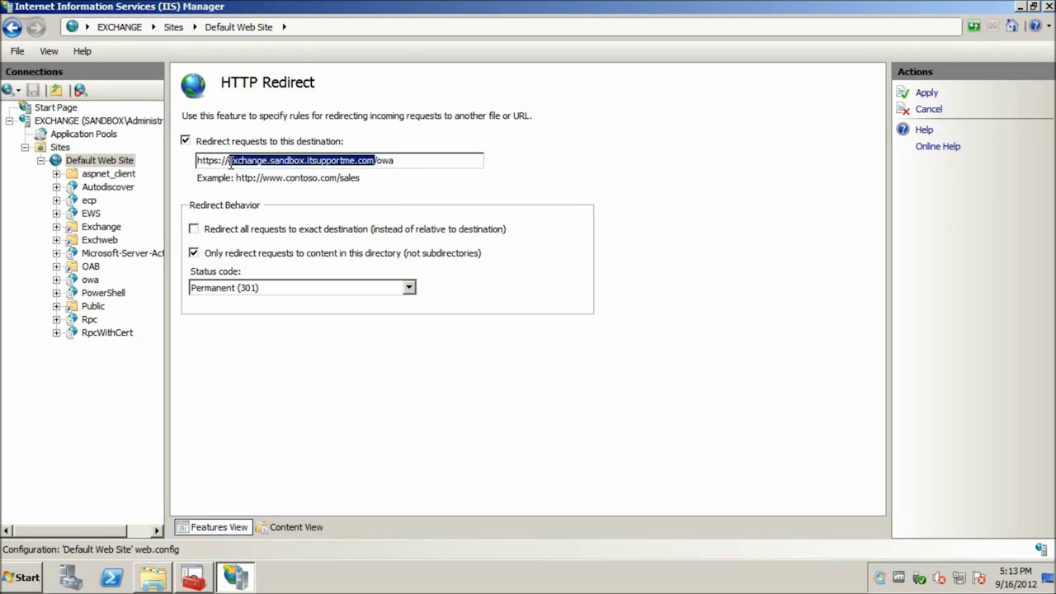
pyautogui.click(553, 251)
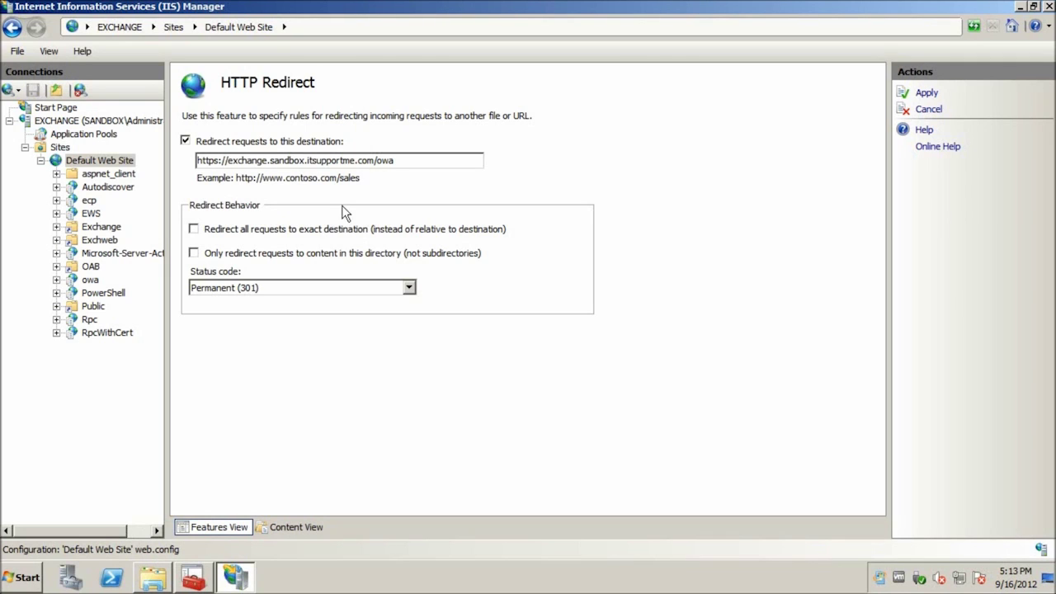
pyautogui.click(236, 258)
pyautogui.click(922, 92)
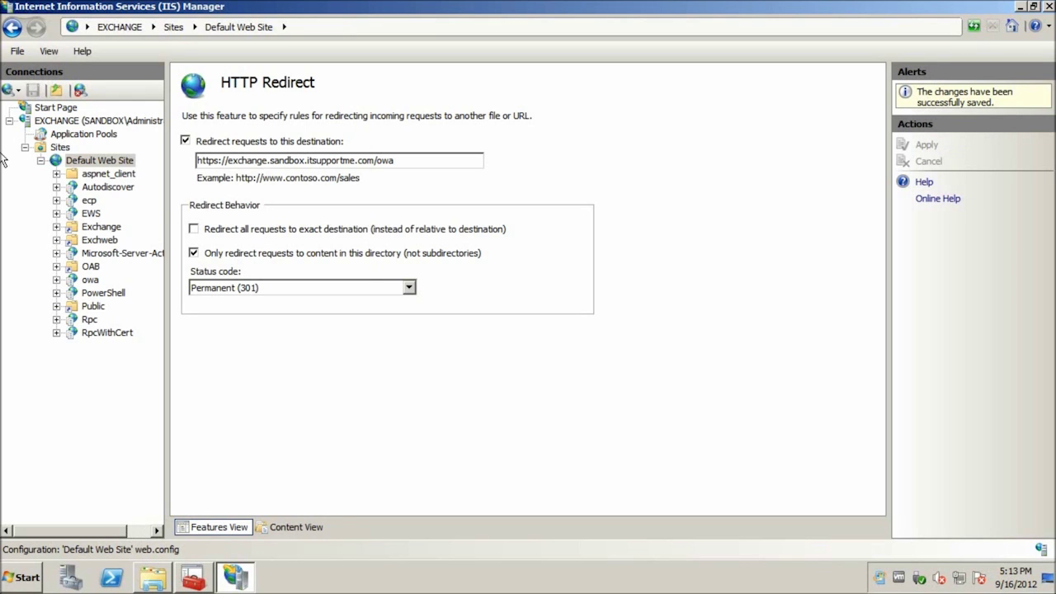
# - Turn off Require SSL in the Default Web Site's SSL settings and apply the change
pyautogui.click(123, 161)
pyautogui.doubleClick(537, 404)
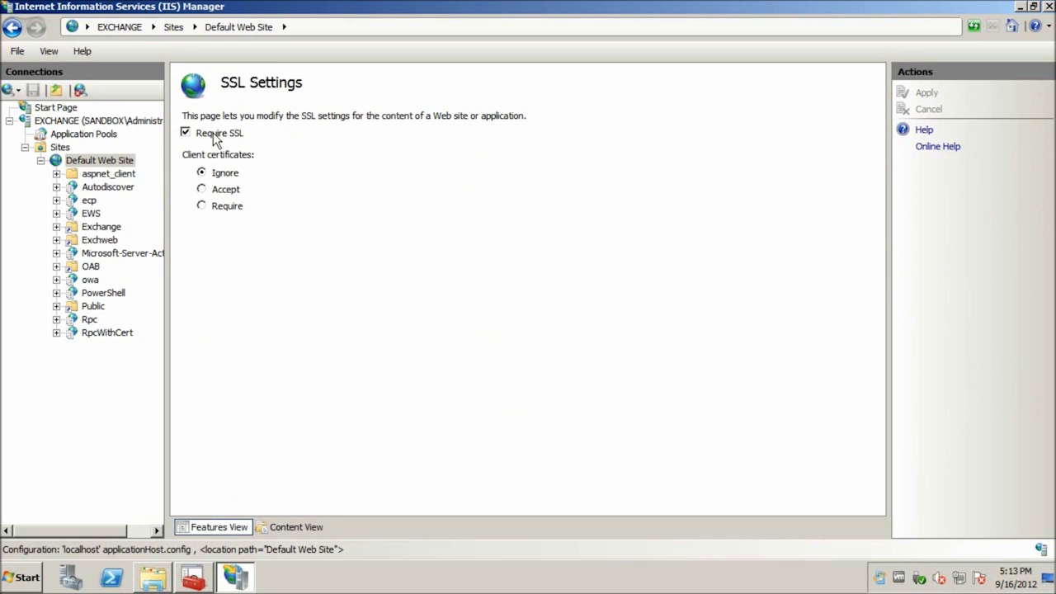
pyautogui.click(213, 138)
pyautogui.click(927, 93)
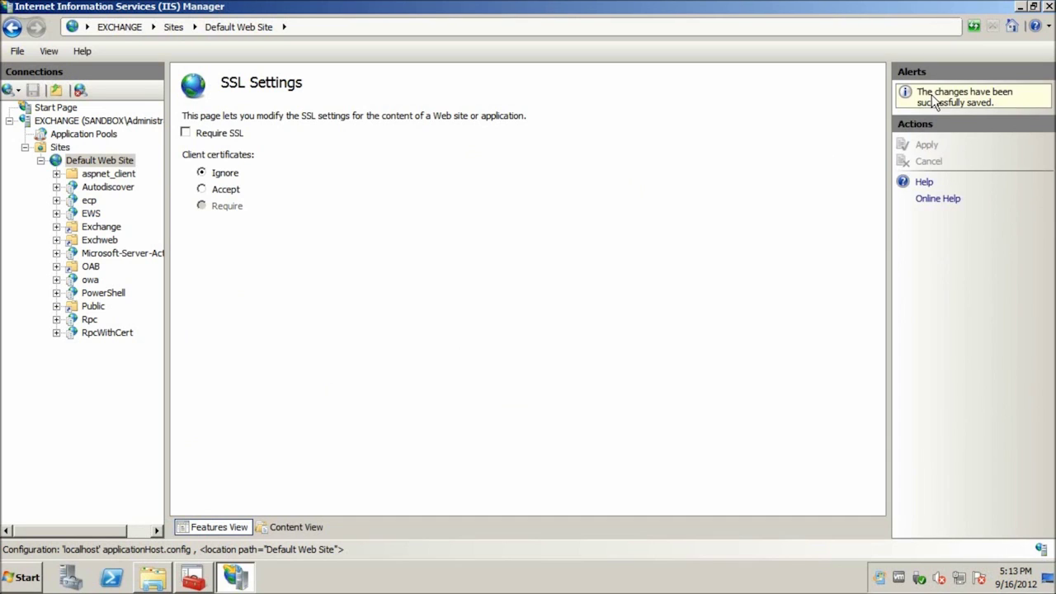
# - Browse the Default Web Site over HTTP on port 80 to test the redirect to Outlook Web App
pyautogui.click(29, 581)
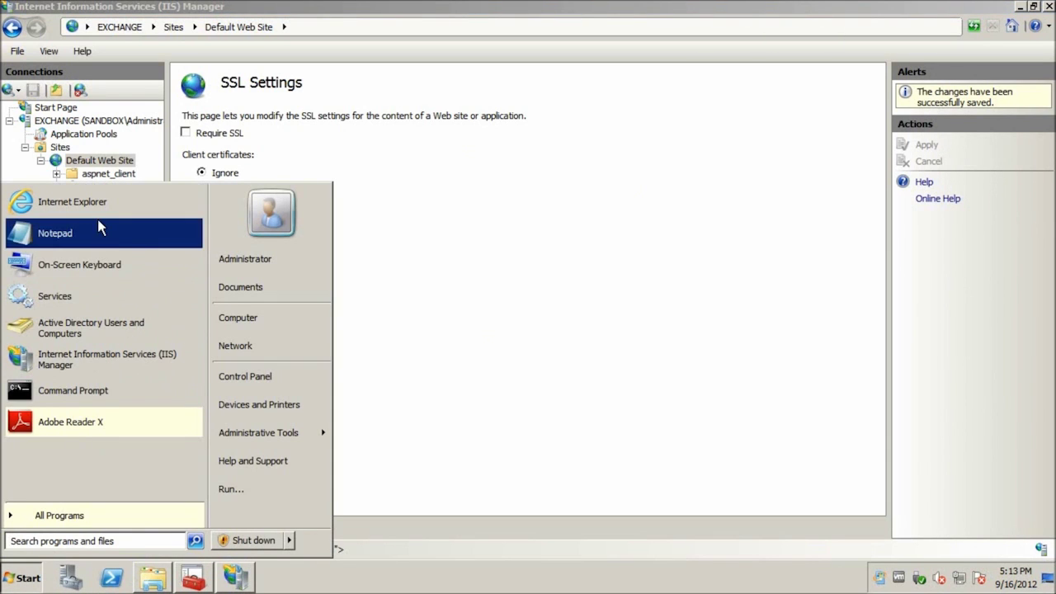
pyautogui.click(566, 212)
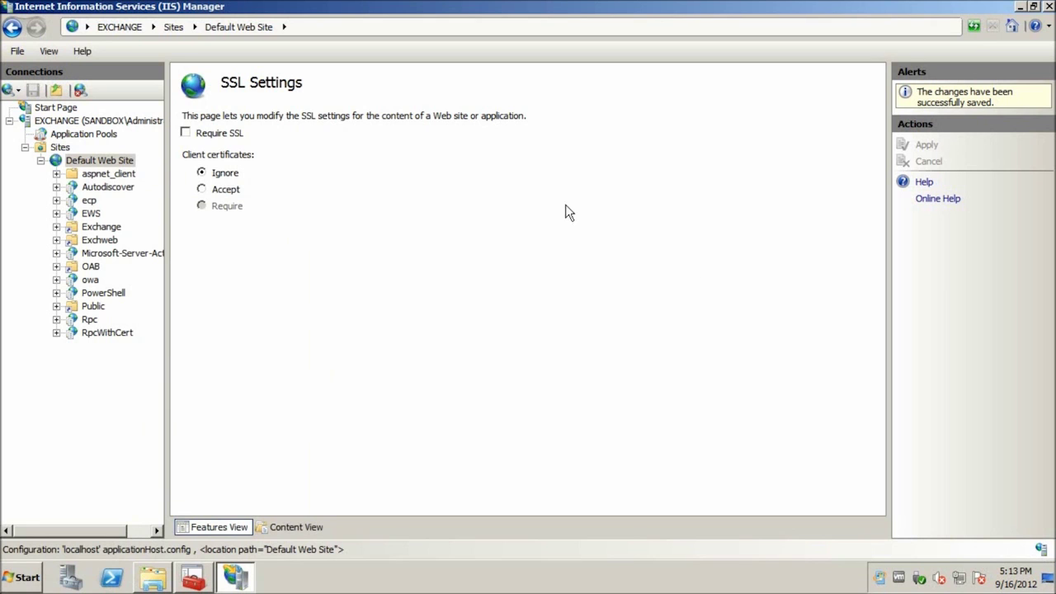
pyautogui.click(95, 160)
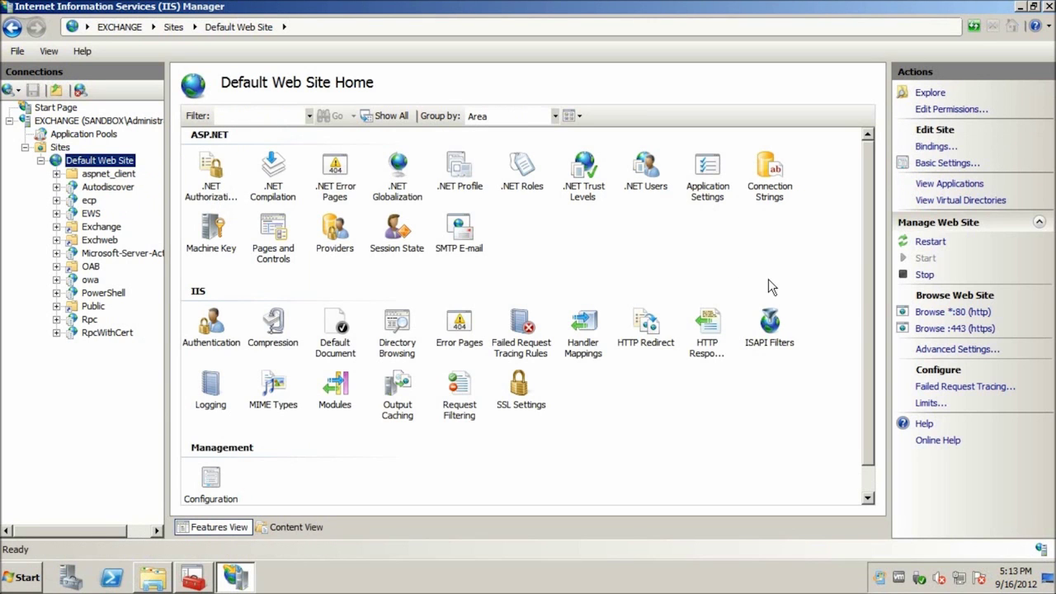
pyautogui.click(934, 314)
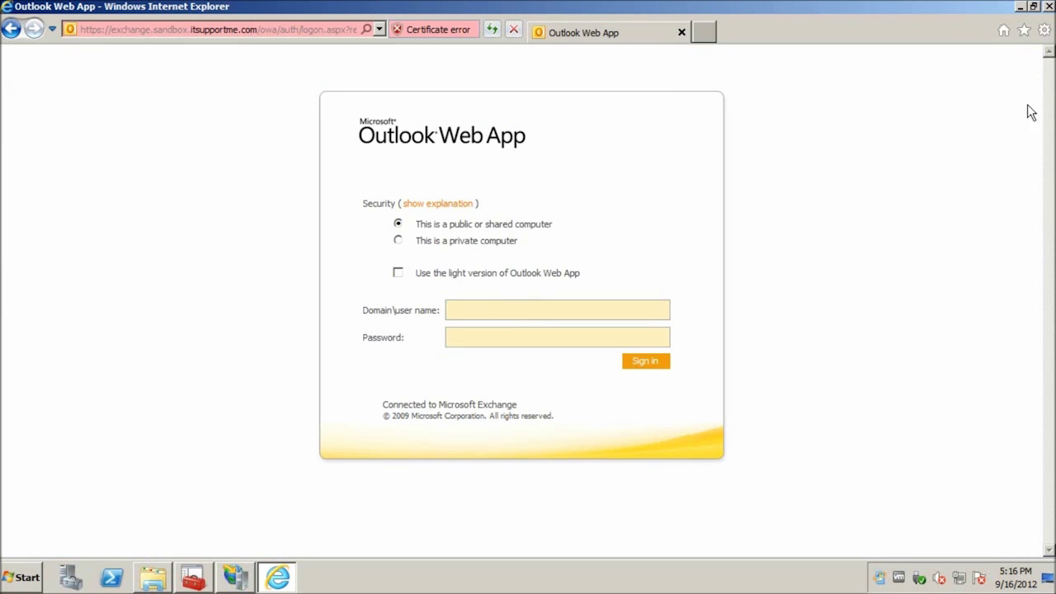
# - Close Internet Explorer, IIS Manager, Exchange Management Console and the Computer window
pyautogui.click(1049, 7)
pyautogui.click(1048, 7)
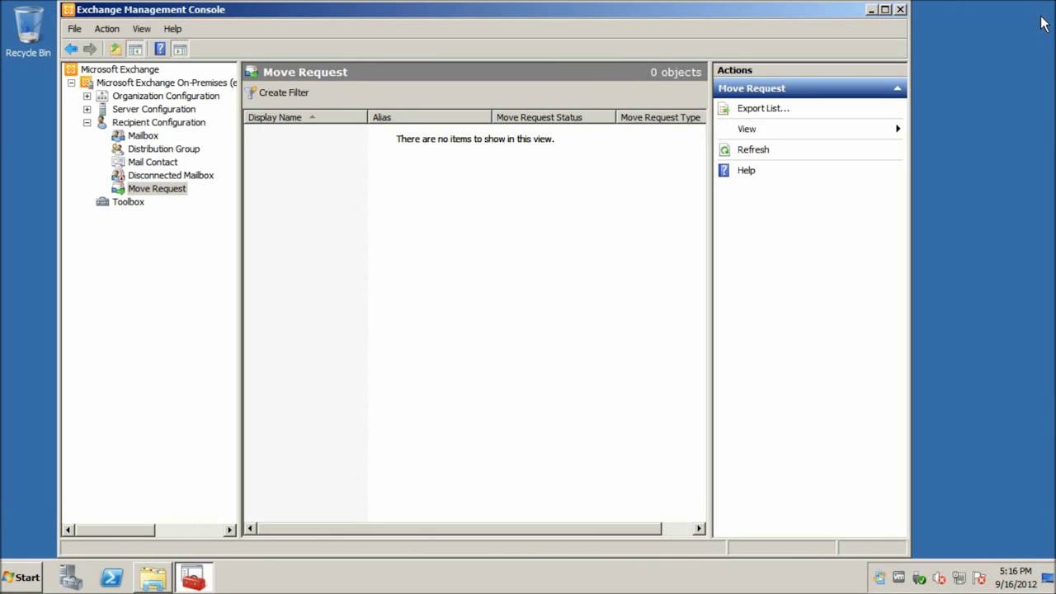
pyautogui.click(904, 12)
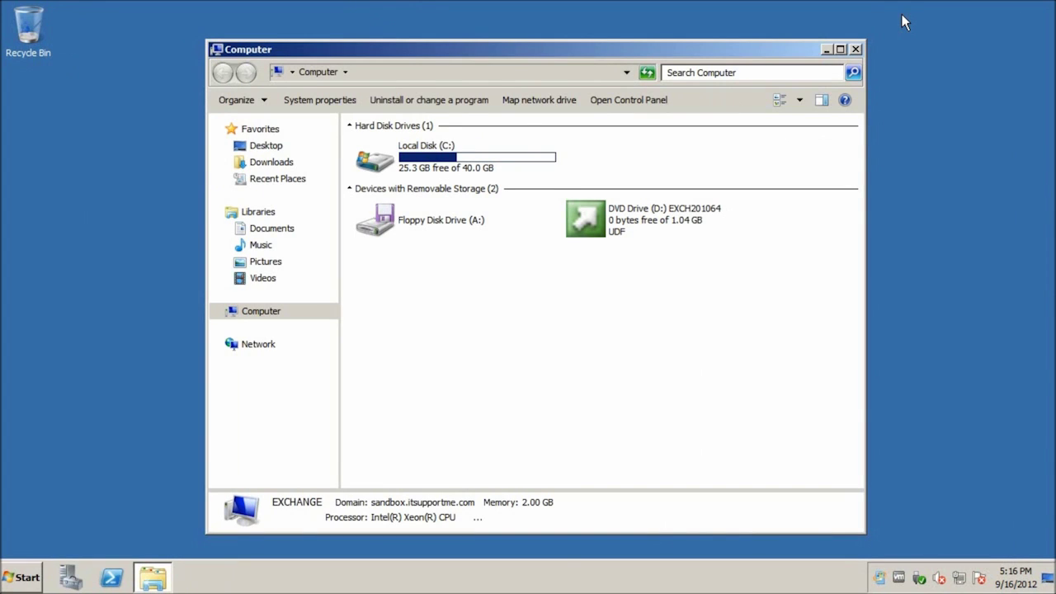
pyautogui.click(859, 51)
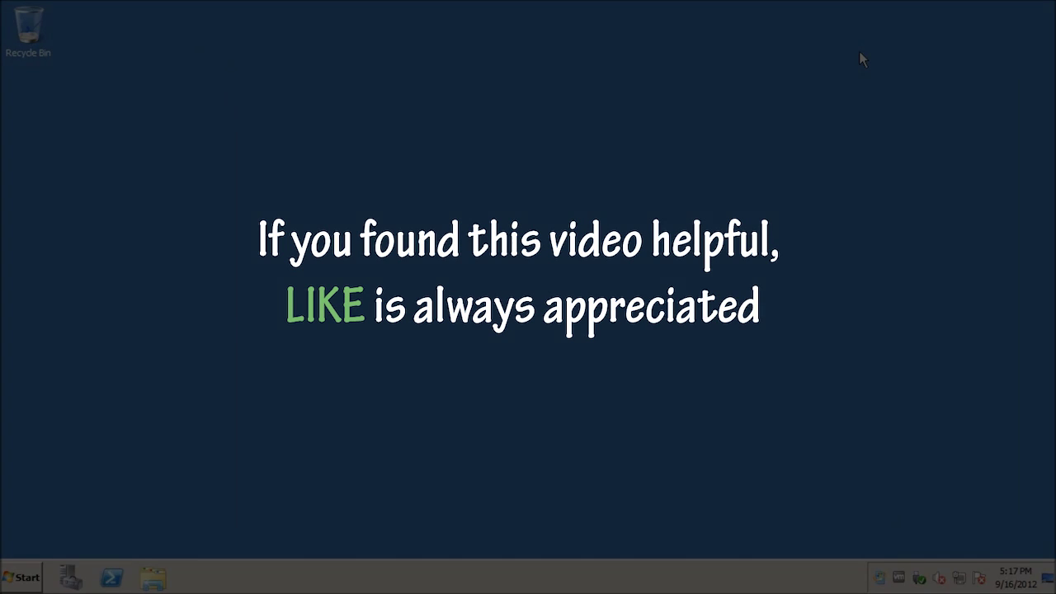